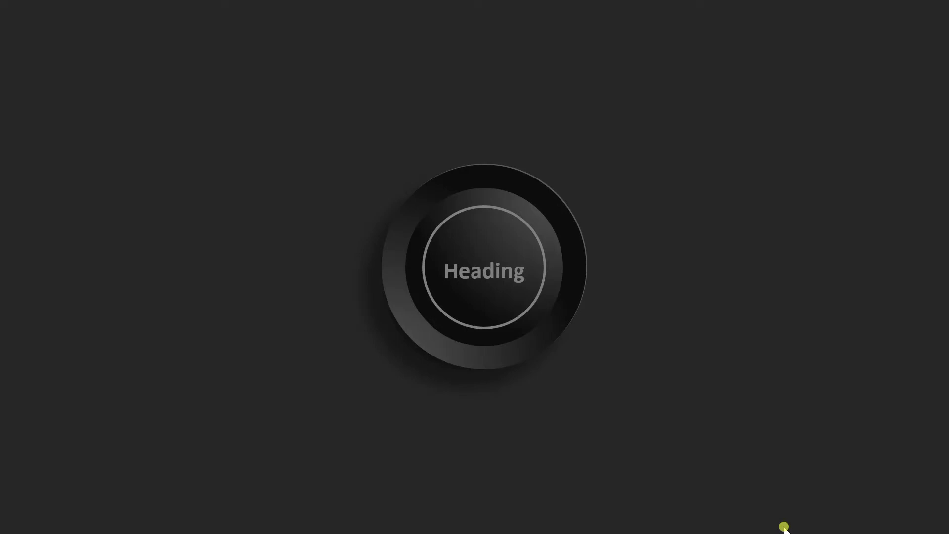
# Play through the finished infographic preview, past the heading, sub heading and numbered circles slides
pyautogui.click(494, 278)
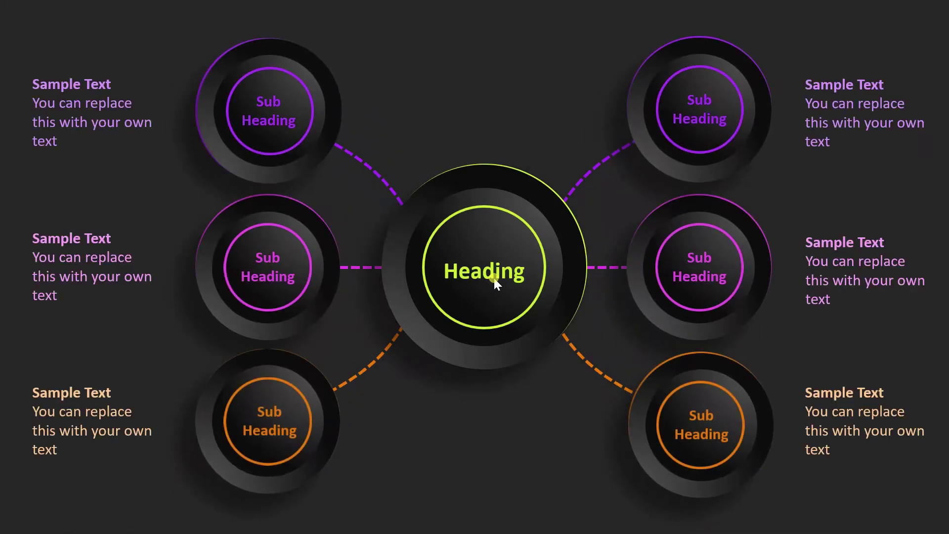
pyautogui.click(494, 278)
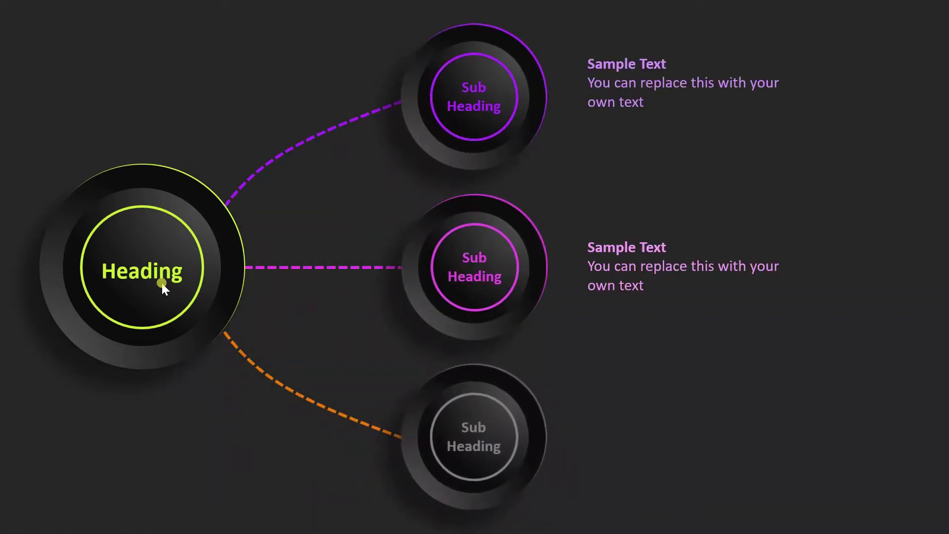
pyautogui.click(162, 283)
pyautogui.click(162, 282)
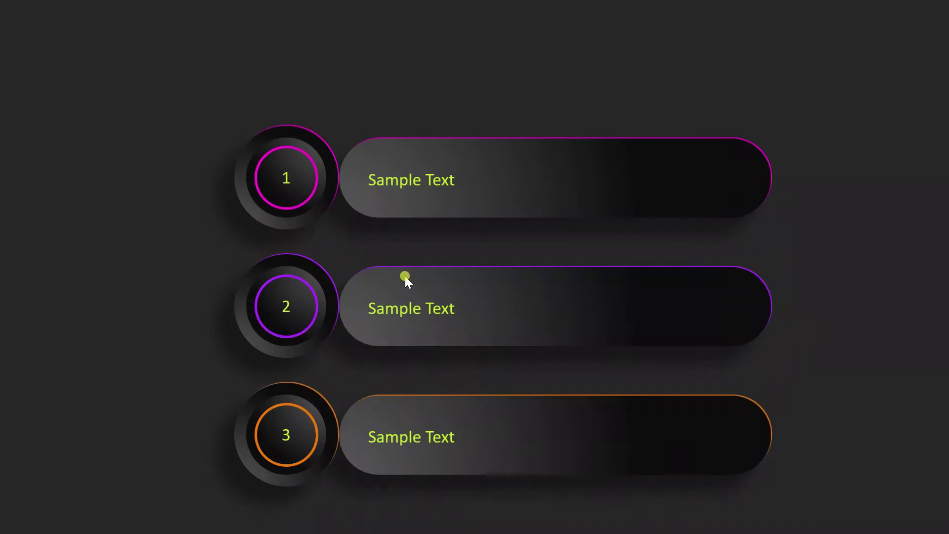
pyautogui.click(405, 276)
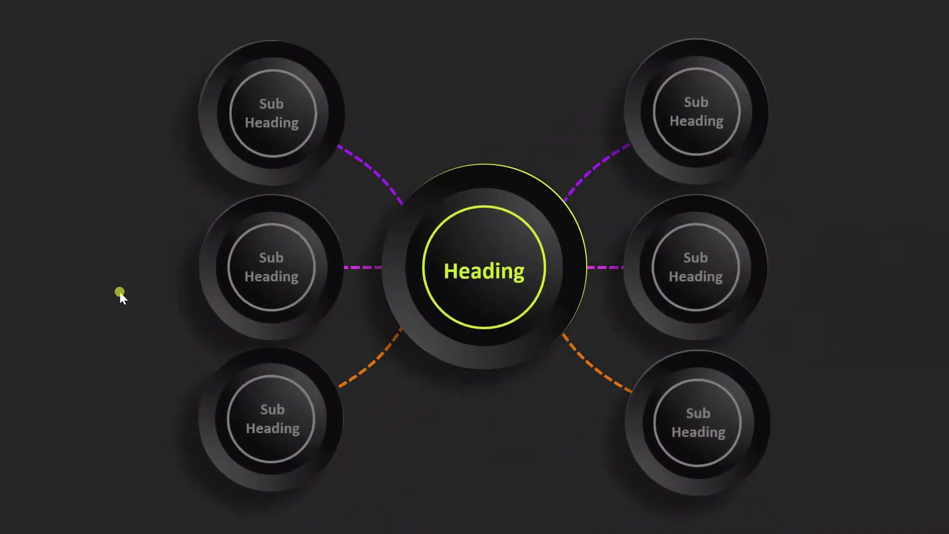
pyautogui.click(119, 292)
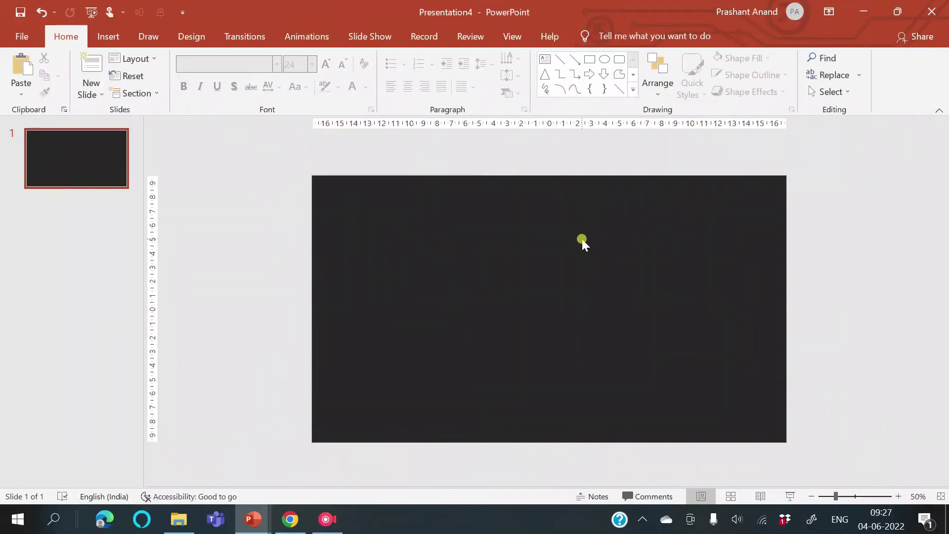
# Draw a small 3.81 cm circle in the slide's upper-left and give it no outline
pyautogui.click(604, 60)
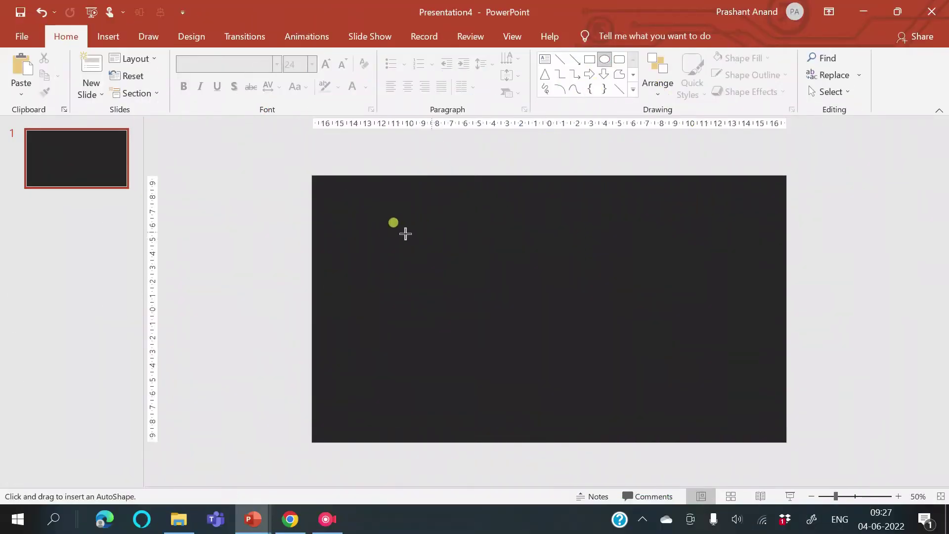
pyautogui.moveTo(426, 268); pyautogui.dragTo(440, 288)
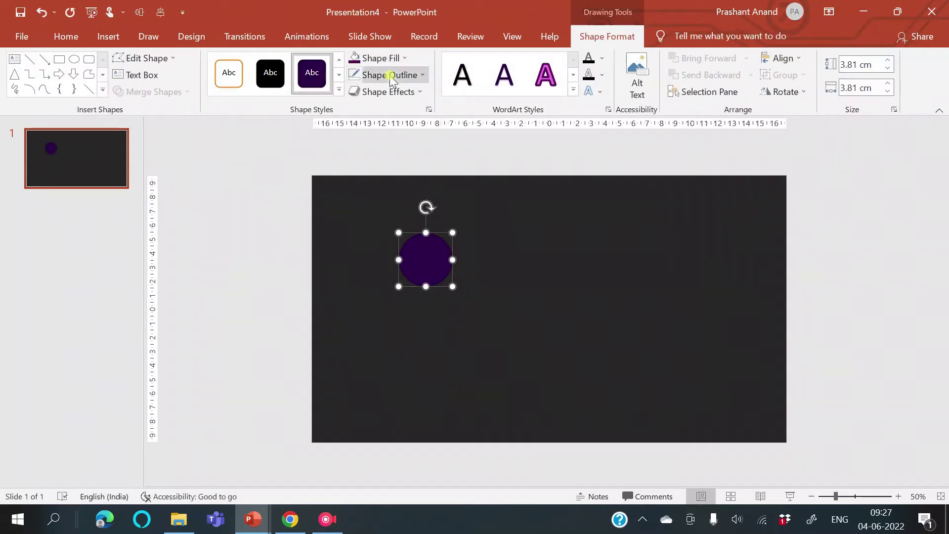
pyautogui.click(398, 77)
pyautogui.click(419, 206)
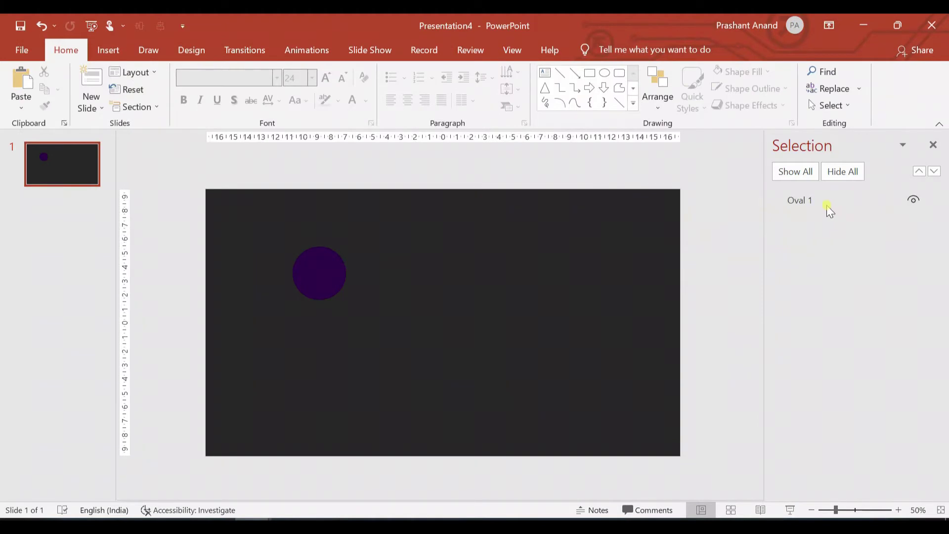
# Rename the circle from Oval 1 to 'Base' in the Selection Pane
pyautogui.click(828, 208)
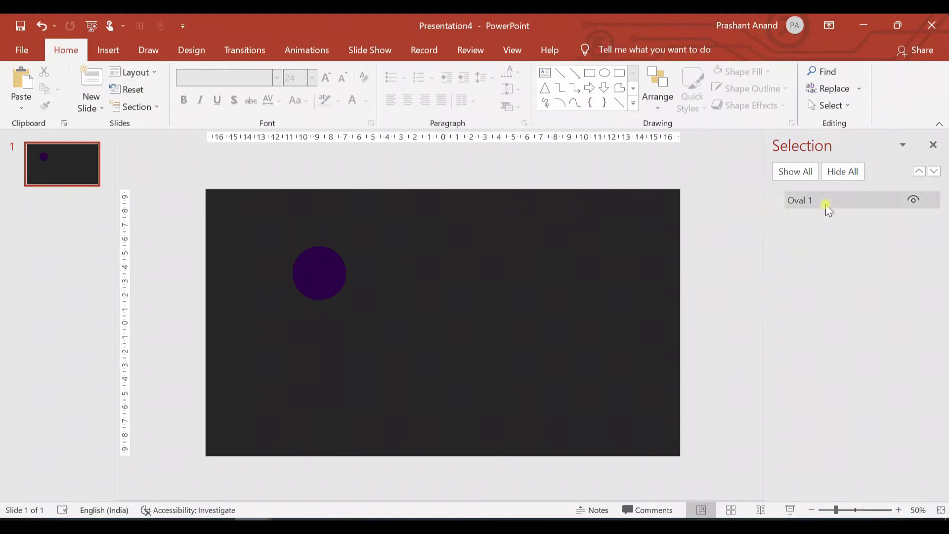
pyautogui.click(823, 200)
pyautogui.moveTo(825, 202); pyautogui.dragTo(757, 202)
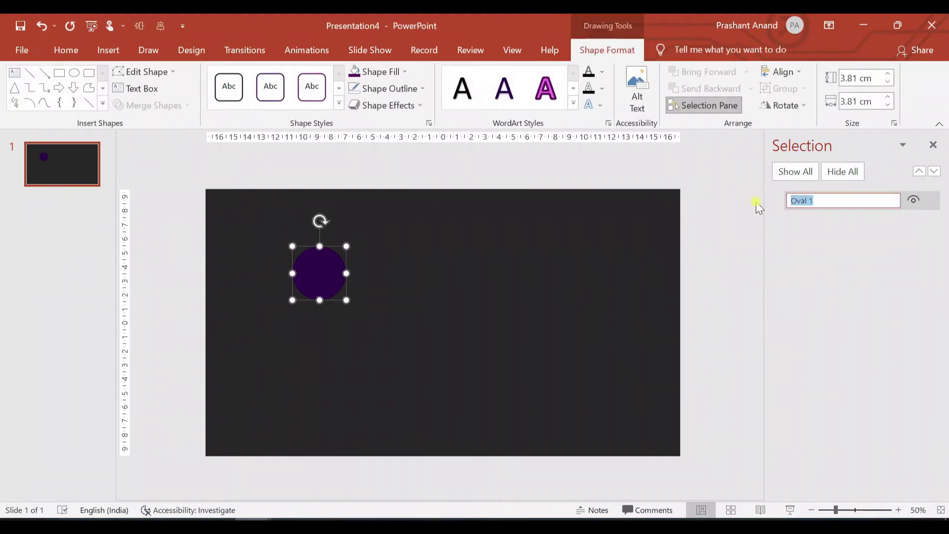
pyautogui.write('Base')
pyautogui.click(373, 290)
# Open the Format Shape settings for the Base circle
pyautogui.click(340, 274)
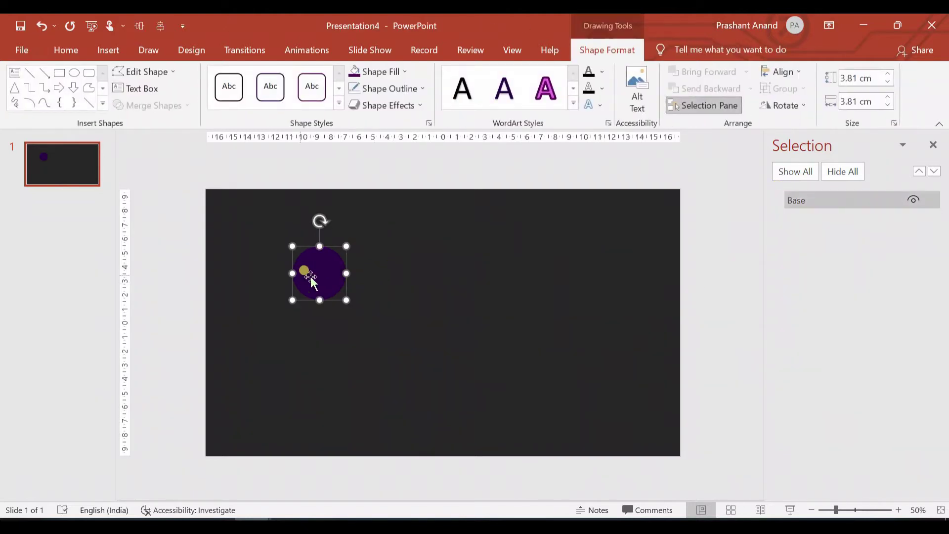
pyautogui.rightClick(327, 276)
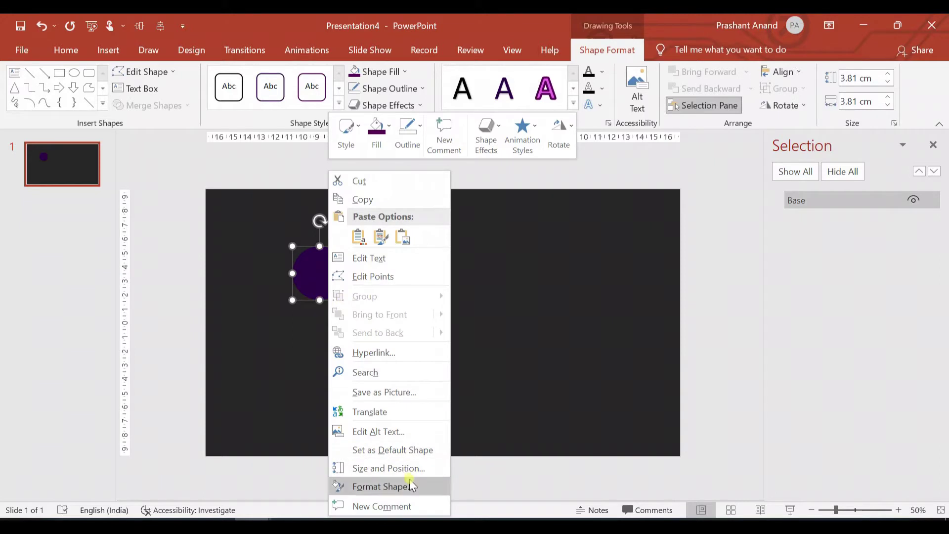
pyautogui.click(410, 486)
# Fill the Base circle with a dark grey theme colour
pyautogui.click(735, 367)
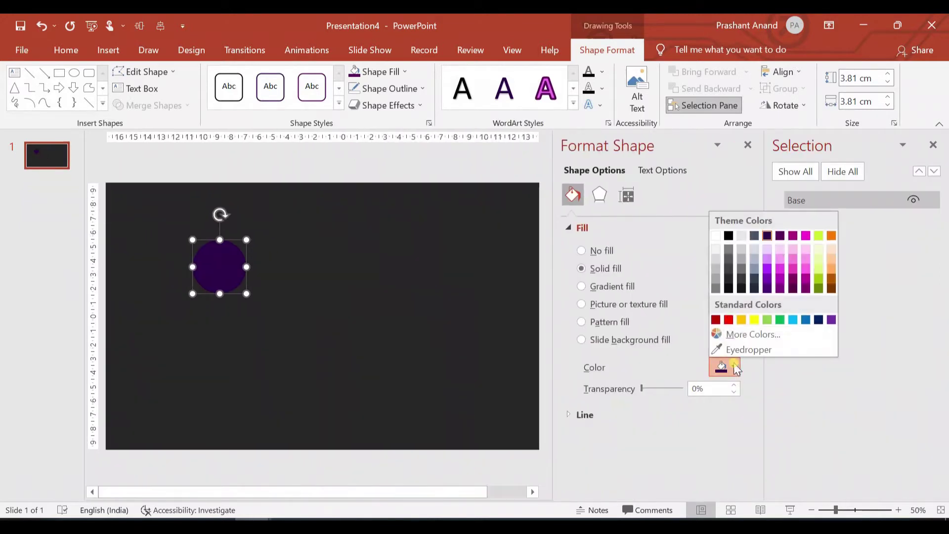
pyautogui.click(729, 258)
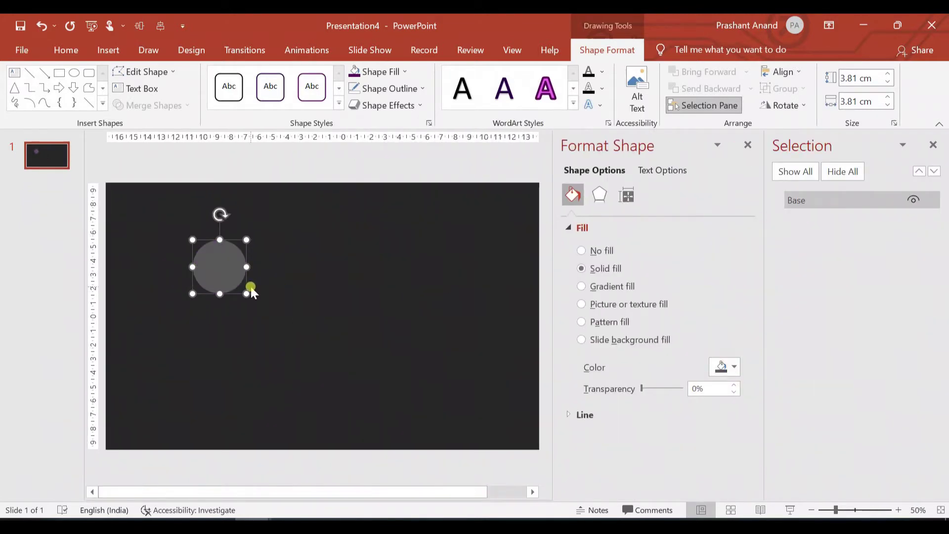
pyautogui.click(251, 290)
# Duplicate the circle slightly offset and name the copy 'Circle 1'
pyautogui.moveTo(223, 267); pyautogui.dragTo(229, 273)
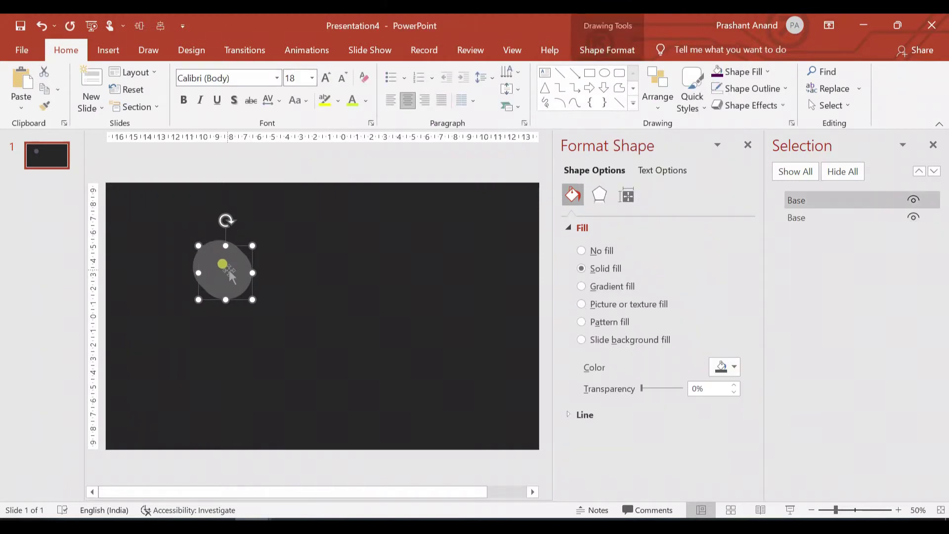
pyautogui.click(807, 196)
pyautogui.moveTo(816, 202); pyautogui.dragTo(781, 203)
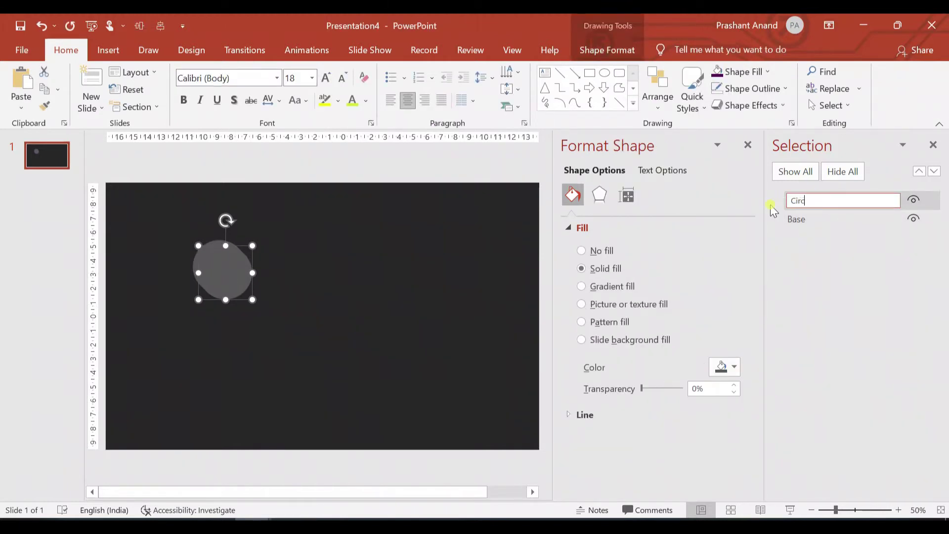
pyautogui.click(469, 338)
pyautogui.click(224, 276)
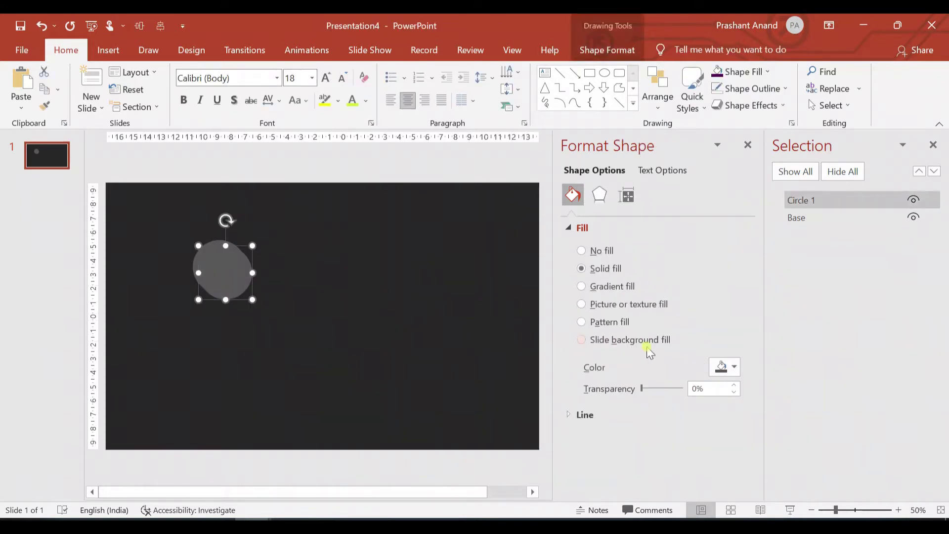
# Give Circle 1 a radial gradient fill using the second direction preset
pyautogui.click(581, 287)
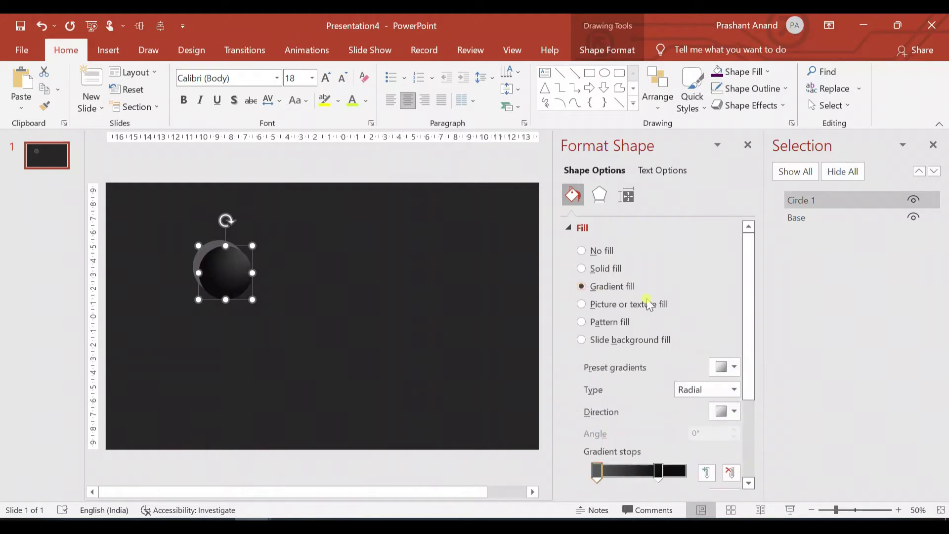
pyautogui.scroll(-2, 712, 306)
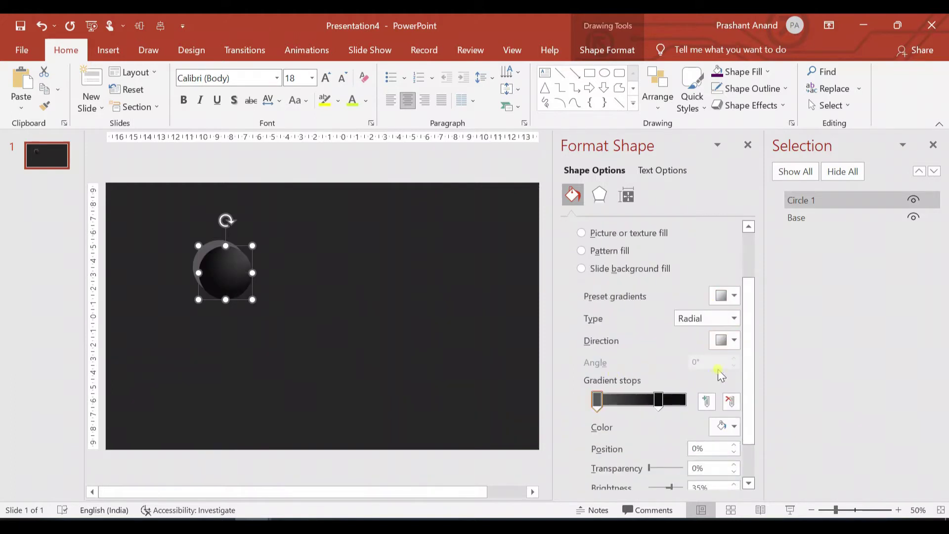
pyautogui.click(735, 319)
pyautogui.click(735, 319)
pyautogui.click(733, 341)
pyautogui.click(778, 366)
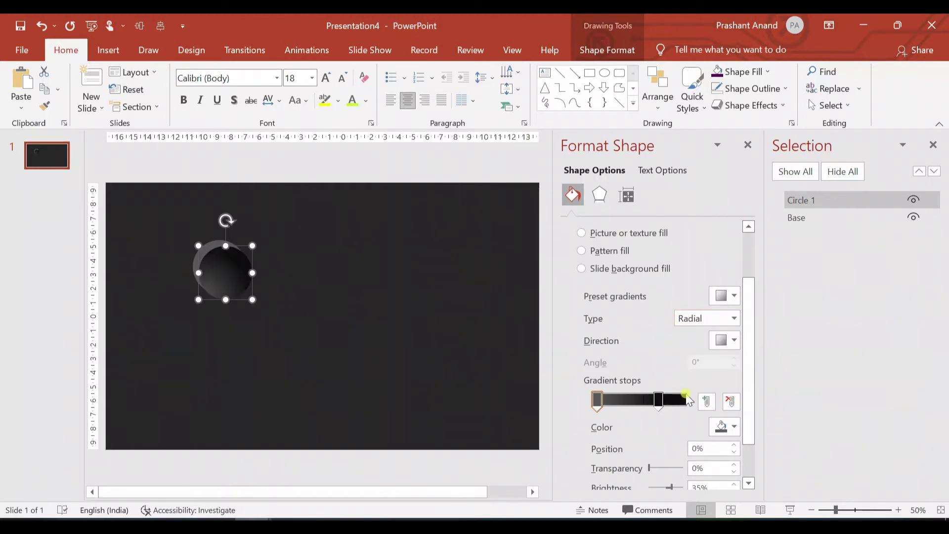
# Set both gradient stops, including the one at 70%, to grey colours
pyautogui.moveTo(747, 383); pyautogui.dragTo(750, 415)
pyautogui.click(598, 347)
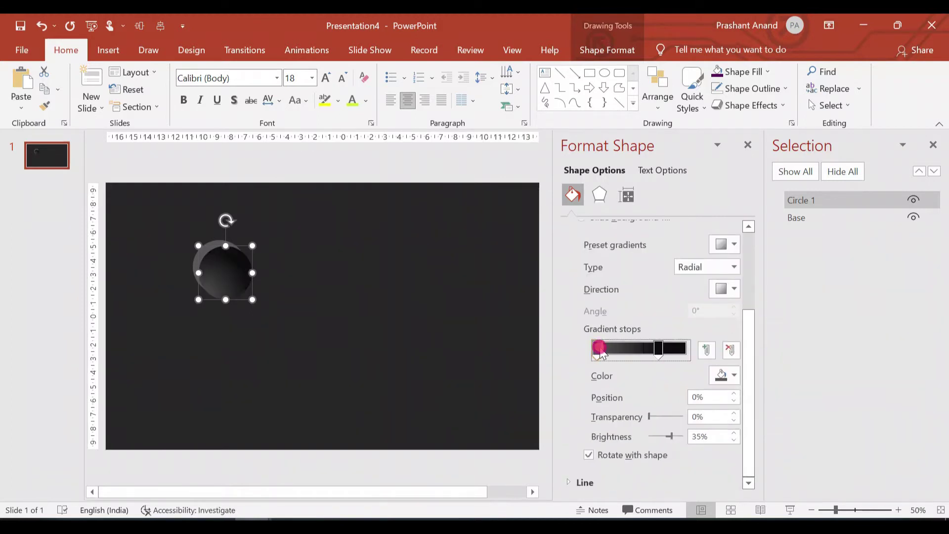
pyautogui.click(733, 375)
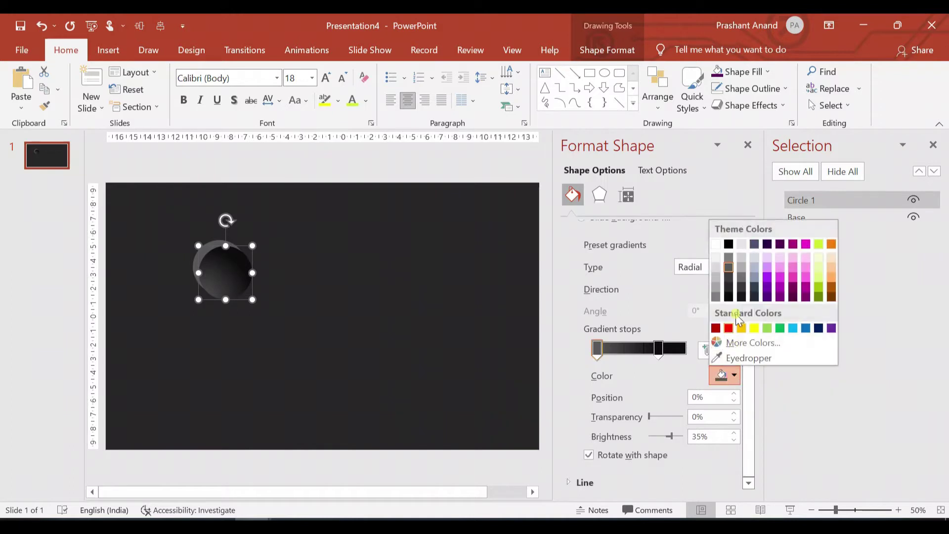
pyautogui.click(728, 268)
pyautogui.click(659, 349)
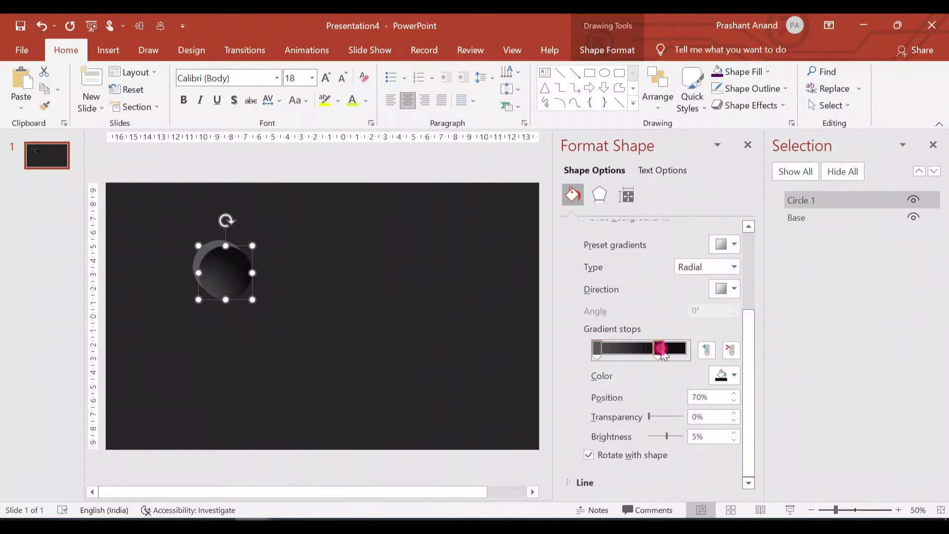
pyautogui.click(734, 377)
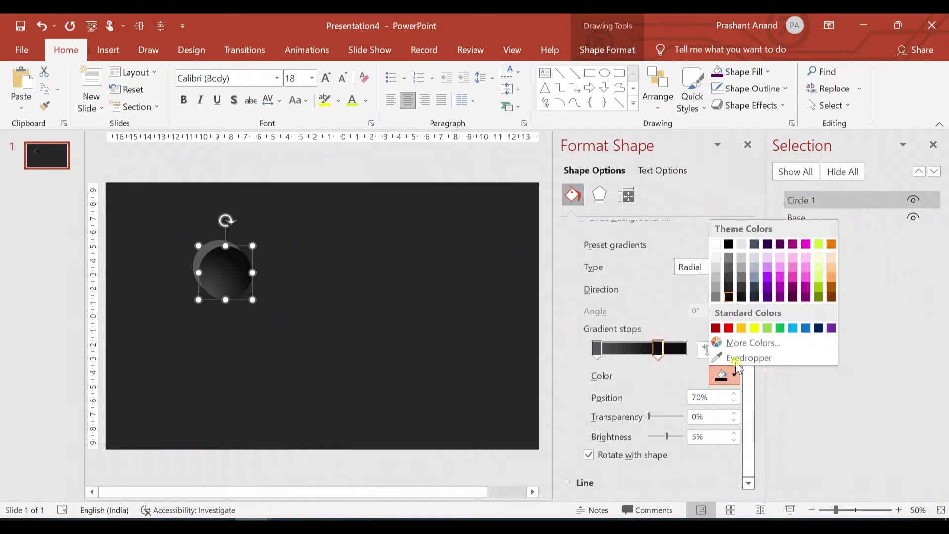
pyautogui.click(727, 295)
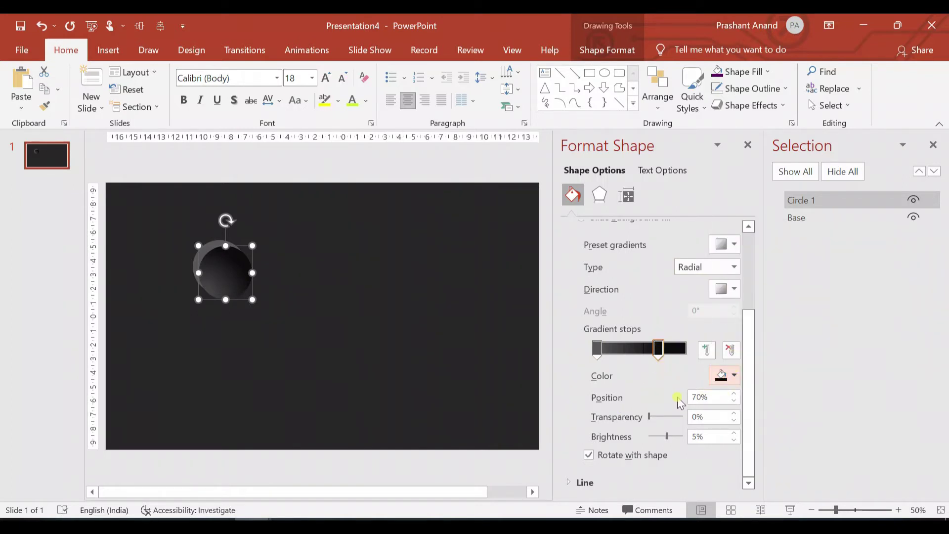
# Move Circle 1 slightly left so it sits directly over the Base circle
pyautogui.click(316, 350)
pyautogui.click(218, 276)
pyautogui.moveTo(224, 281)
pyautogui.mouseDown()
pyautogui.moveTo(214, 283)
pyautogui.moveTo(212, 273)
pyautogui.moveTo(222, 275)
pyautogui.mouseUp()
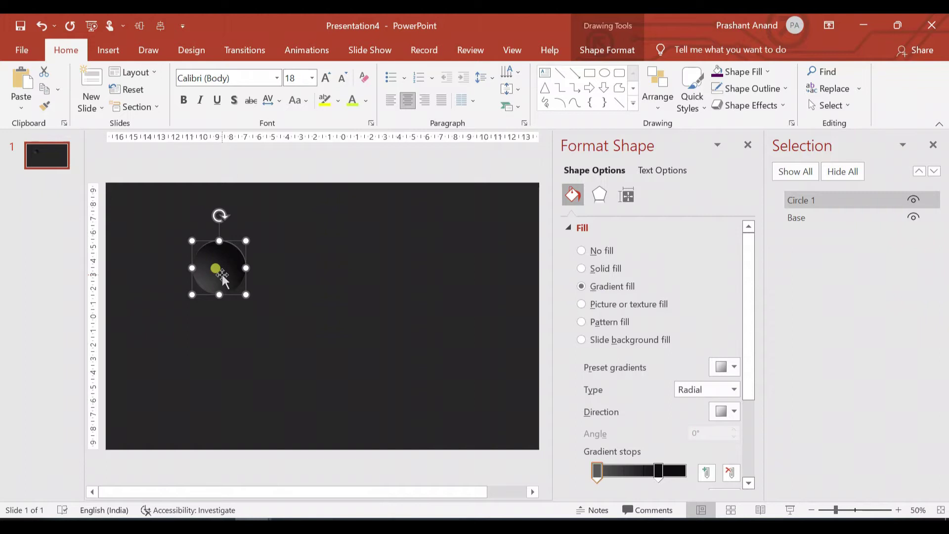
# Duplicate the gradient circle and resize the copy slightly smaller
pyautogui.click(281, 298)
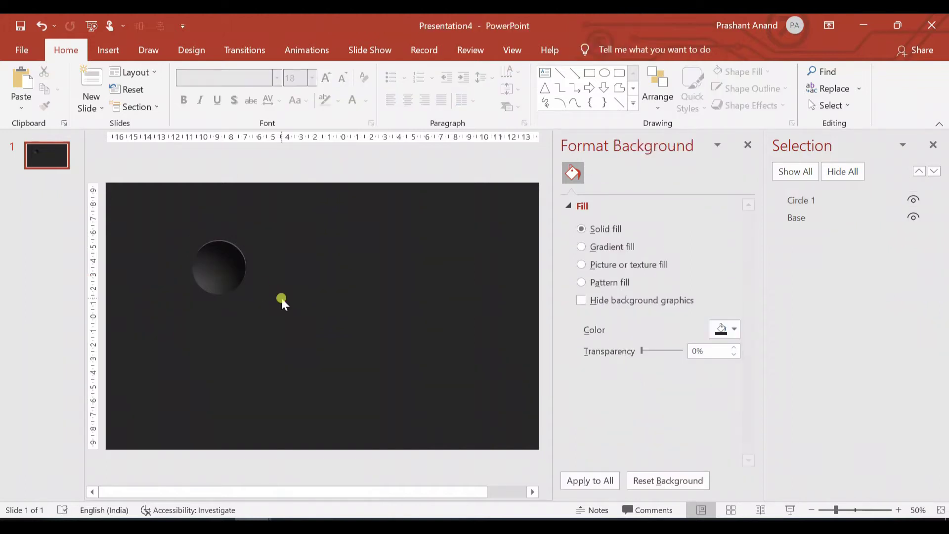
pyautogui.click(222, 283)
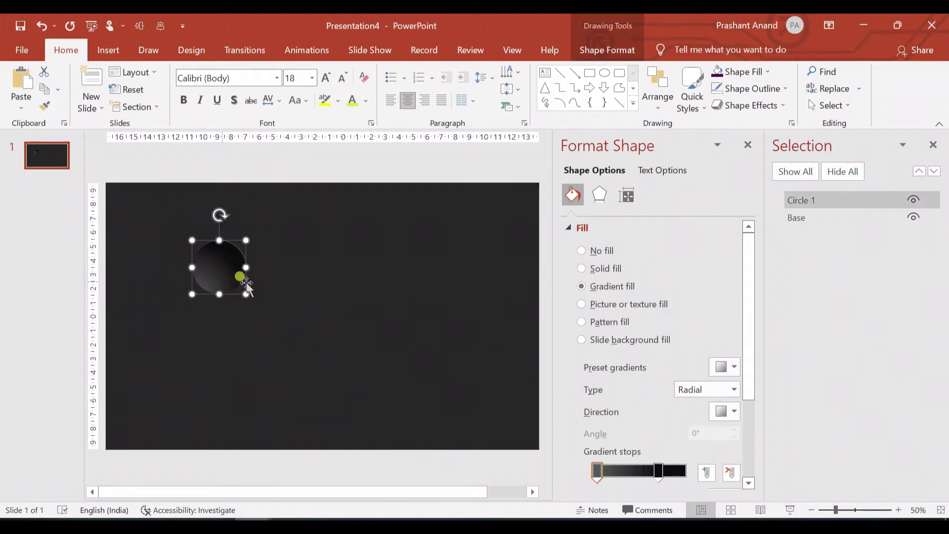
pyautogui.click(454, 321)
pyautogui.click(213, 266)
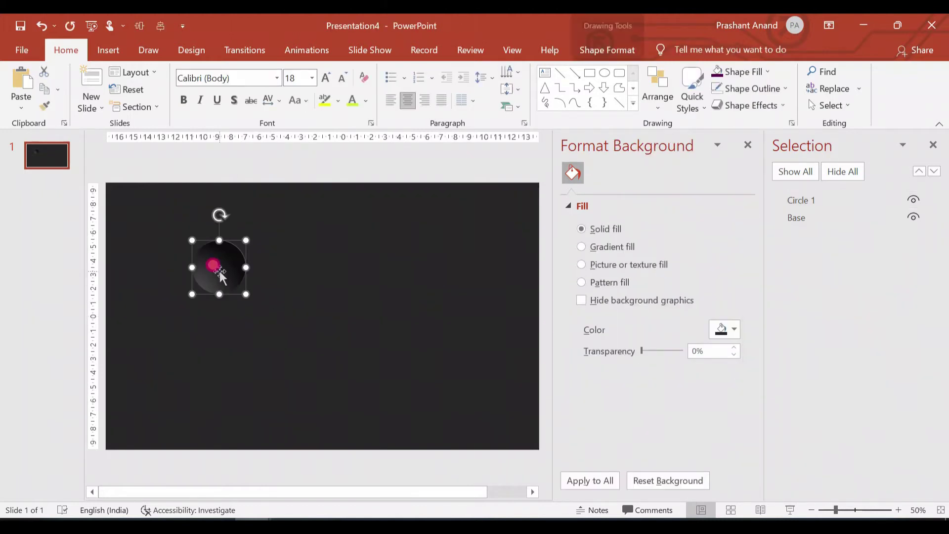
pyautogui.moveTo(223, 277); pyautogui.dragTo(226, 279)
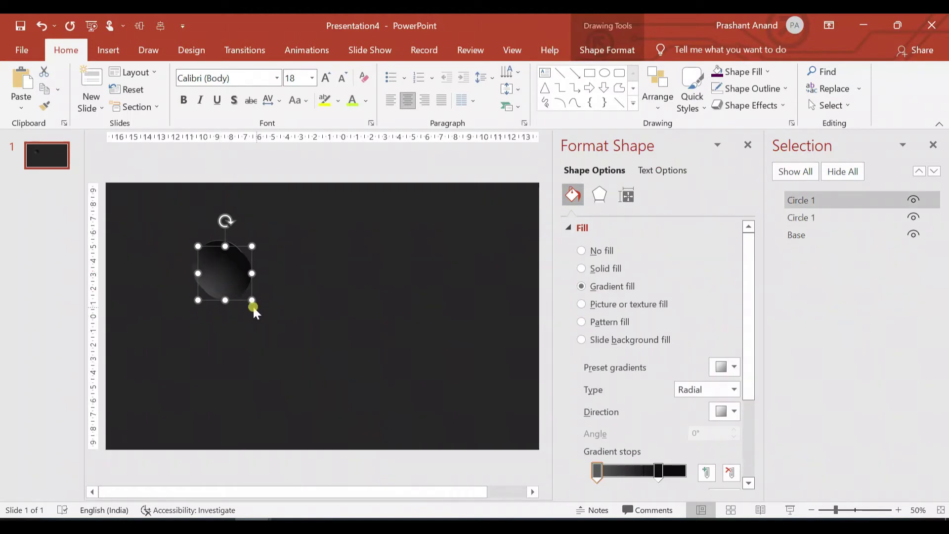
pyautogui.moveTo(251, 300); pyautogui.dragTo(219, 273)
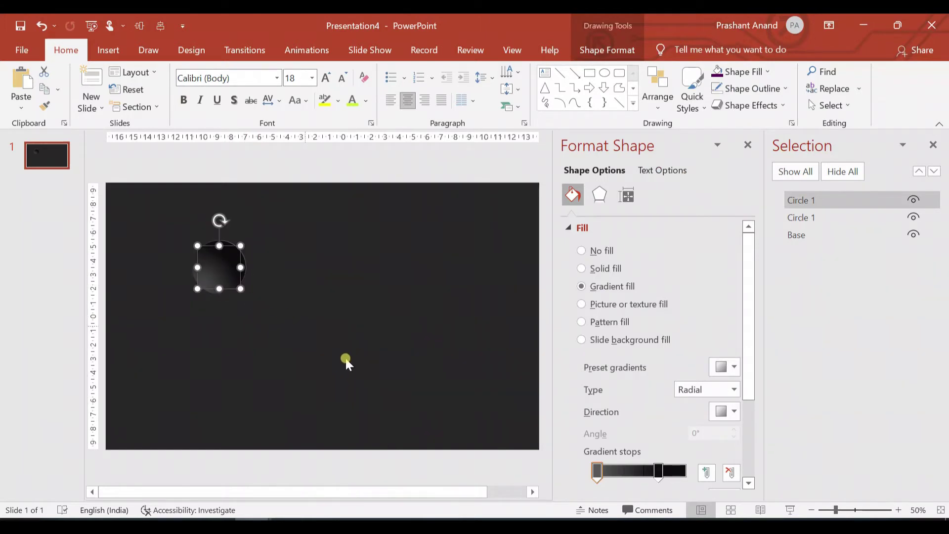
# Switch the circle's radial gradient to the fourth direction preset
pyautogui.moveTo(752, 380); pyautogui.dragTo(751, 421)
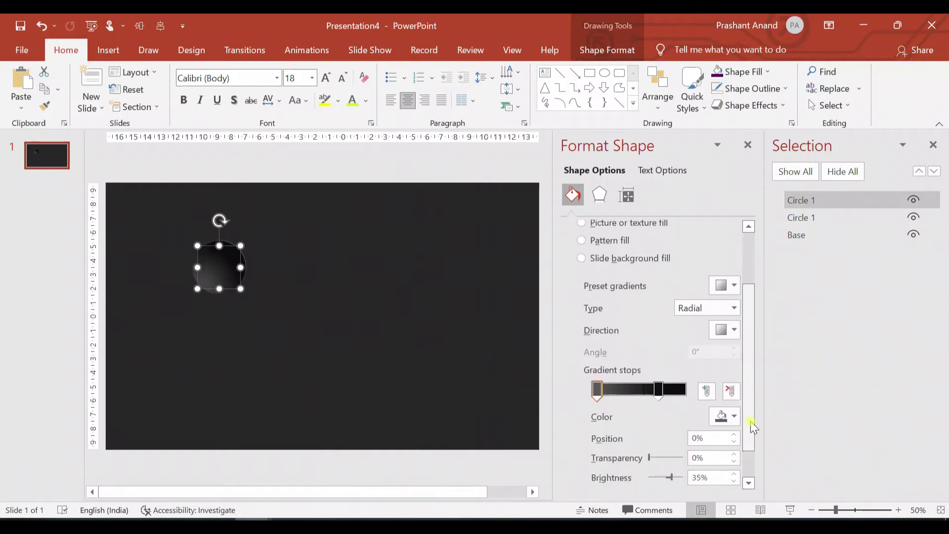
pyautogui.click(736, 330)
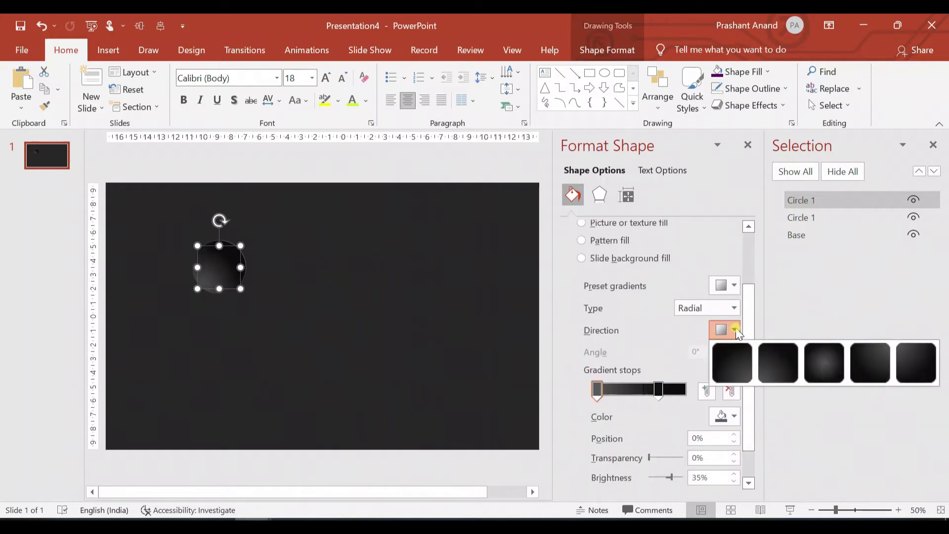
pyautogui.click(869, 357)
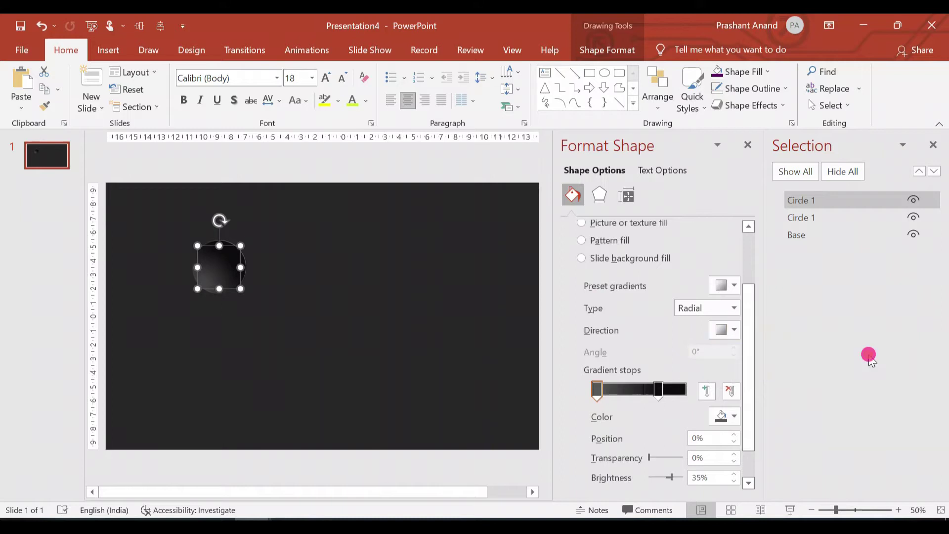
pyautogui.click(347, 311)
# Duplicate the circle, then shrink the copy and centre it over the original
pyautogui.rightClick(220, 259)
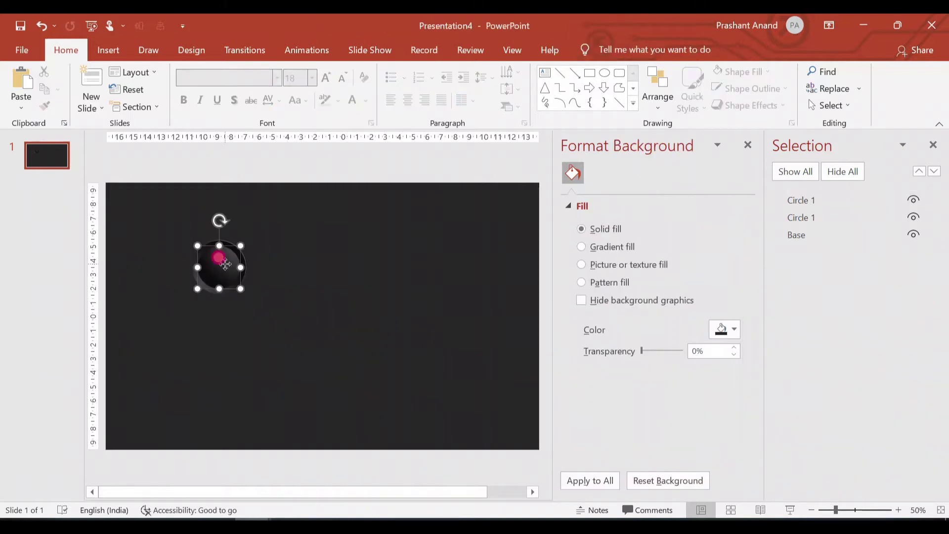
pyautogui.click(226, 265)
pyautogui.keyDown('ctrl'); pyautogui.moveTo(229, 270); pyautogui.dragTo(242, 288); pyautogui.keyUp('ctrl')
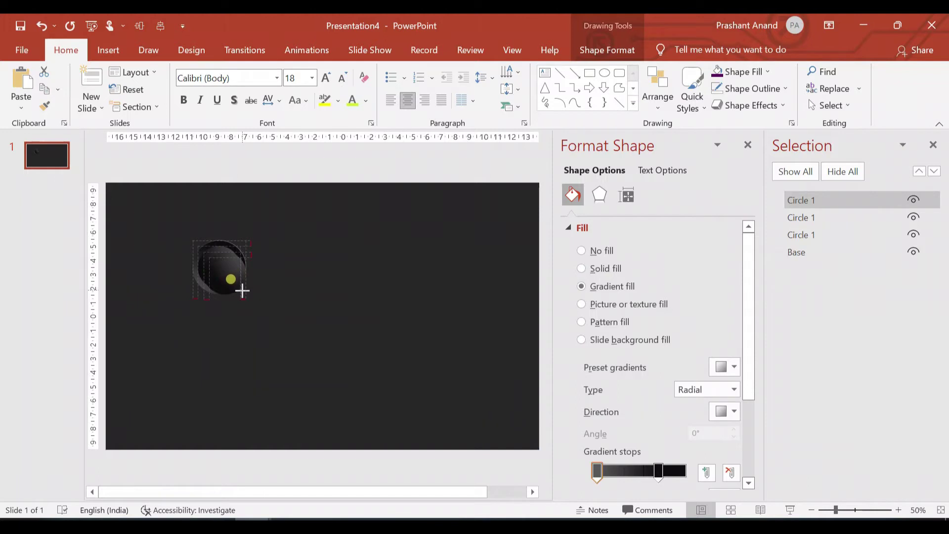
pyautogui.moveTo(242, 290); pyautogui.dragTo(221, 275)
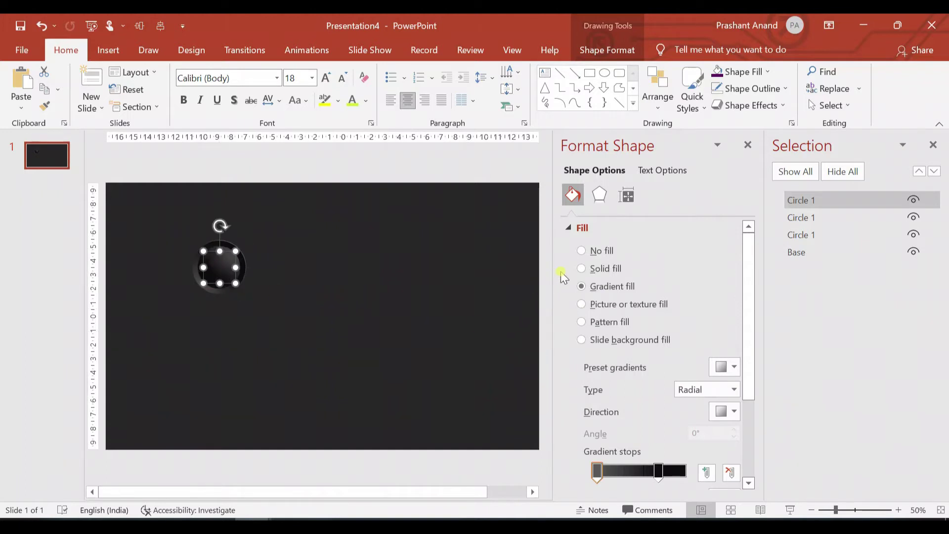
# Make the smaller circle a ring: no fill, solid grey outline at 2 pt
pyautogui.click(582, 251)
pyautogui.click(568, 366)
pyautogui.click(667, 391)
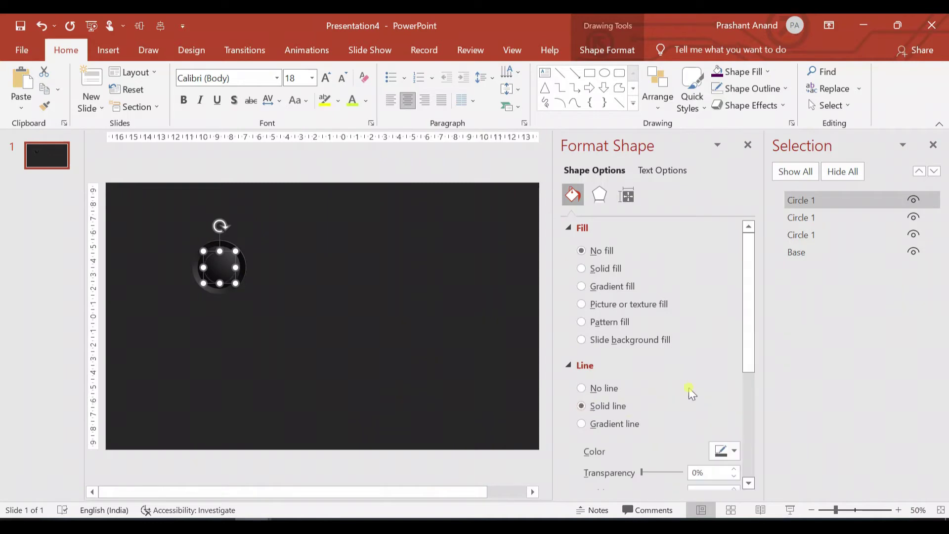
pyautogui.scroll(-2, 716, 350)
pyautogui.click(723, 380)
pyautogui.click(729, 272)
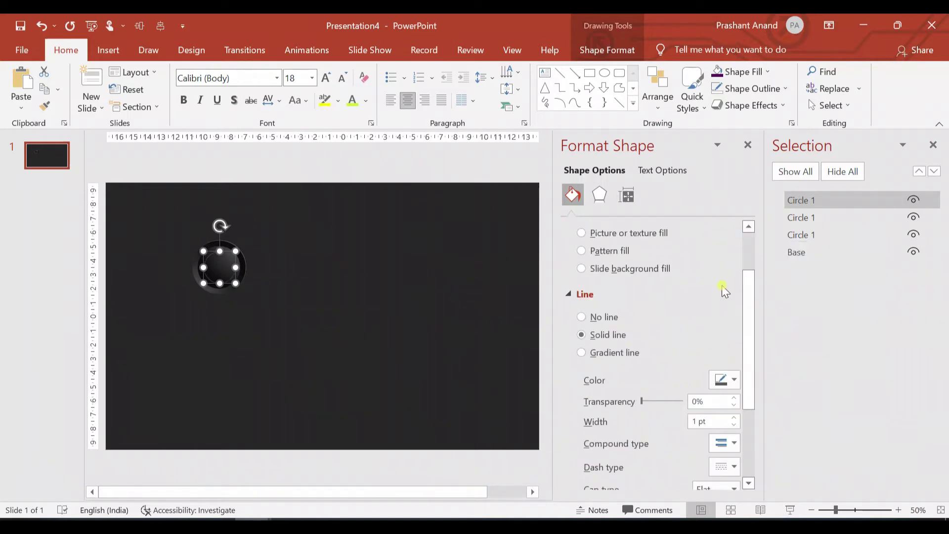
pyautogui.click(734, 418)
pyautogui.click(733, 418)
pyautogui.click(733, 419)
pyautogui.click(734, 418)
pyautogui.click(402, 281)
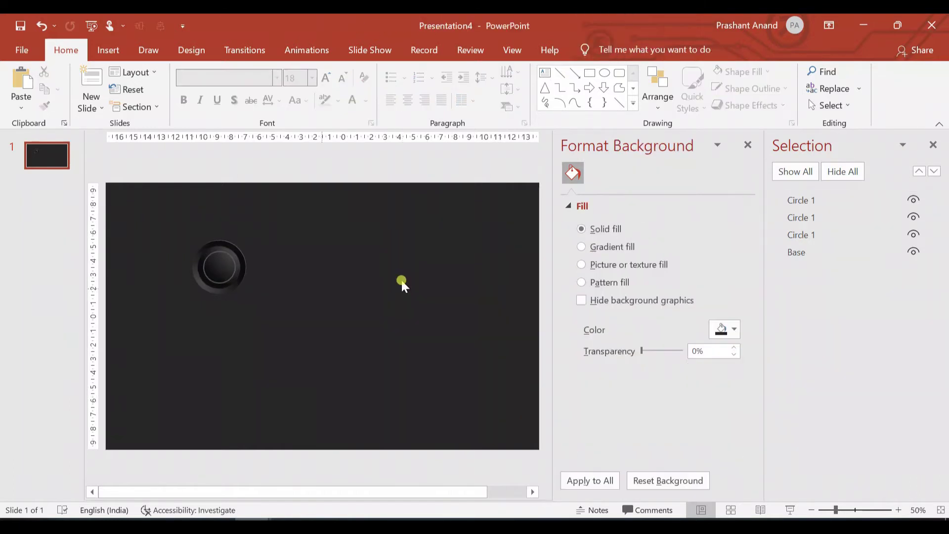
# Add a centred text box over the circle with the number 1 at 24 pt
pyautogui.click(545, 72)
pyautogui.moveTo(211, 257); pyautogui.dragTo(228, 280)
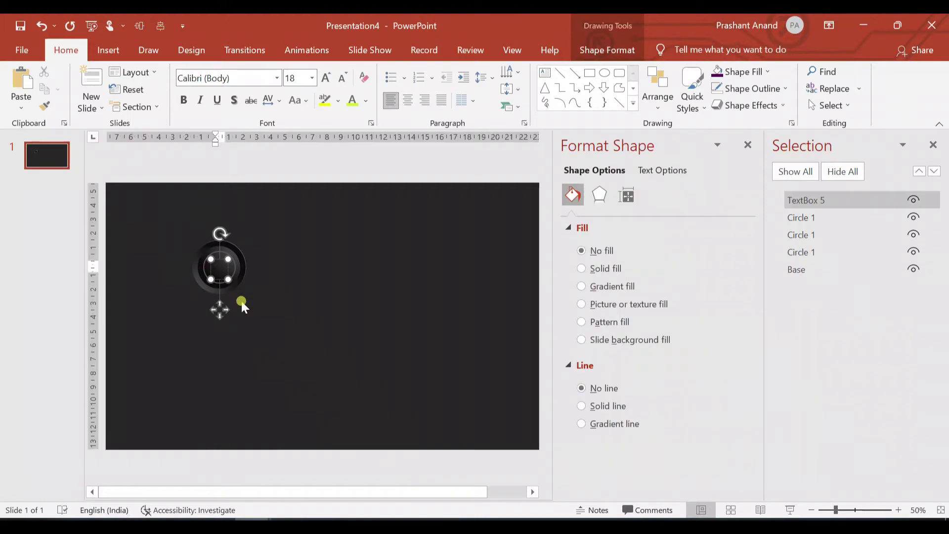
pyautogui.click(220, 304)
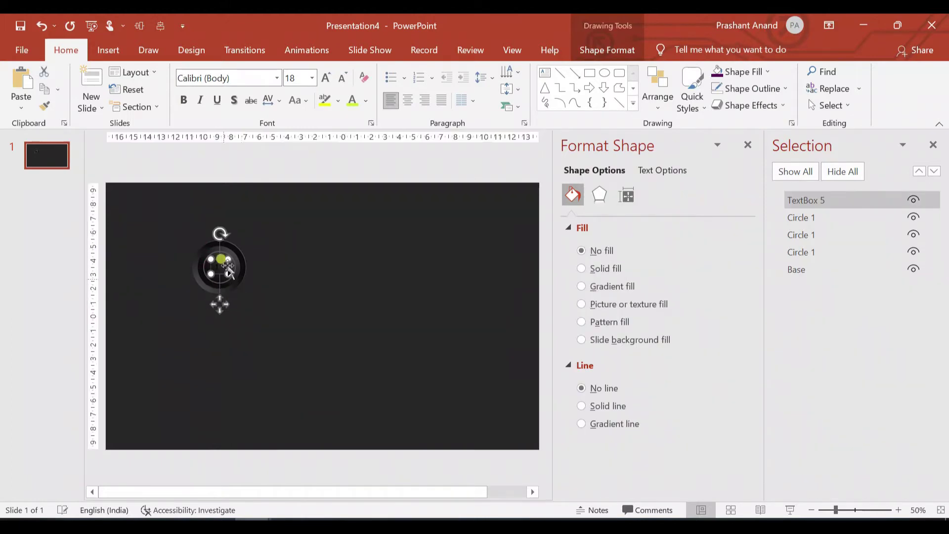
pyautogui.click(408, 101)
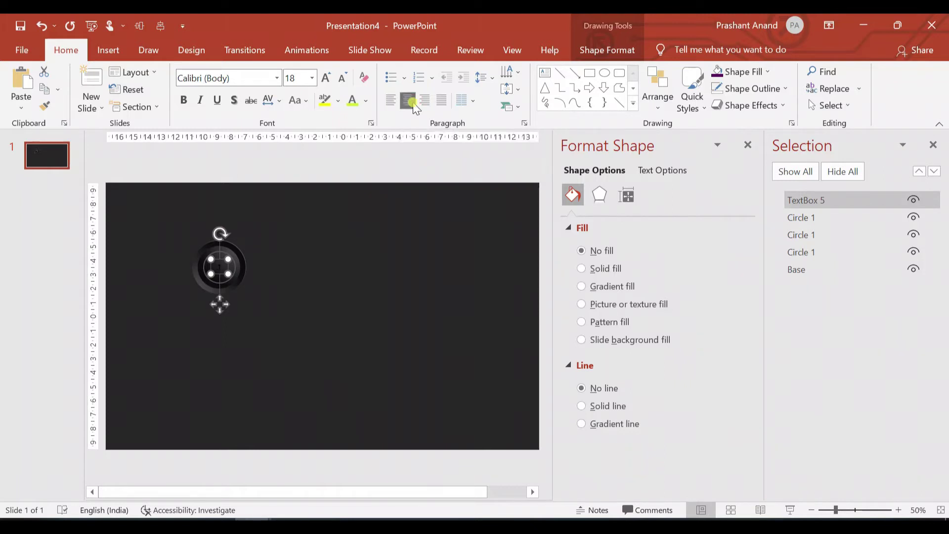
pyautogui.click(311, 78)
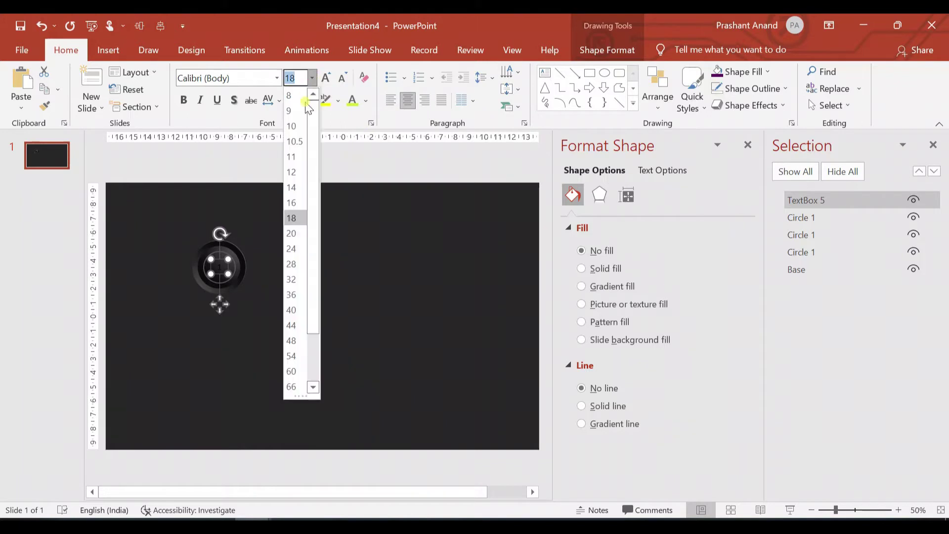
pyautogui.click(296, 249)
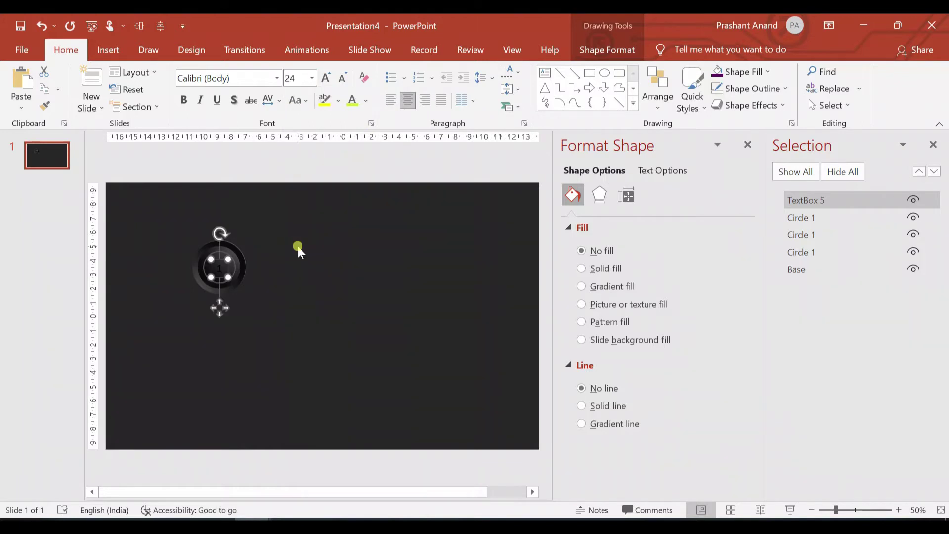
# Colour the number 1 dark grey
pyautogui.keyDown('shift'); pyautogui.click(236, 267); pyautogui.keyUp('shift')
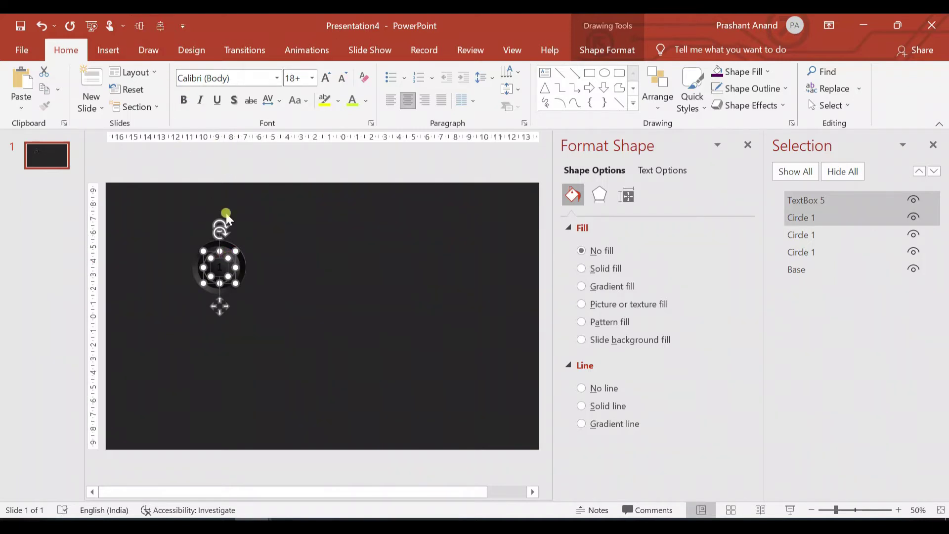
pyautogui.click(289, 296)
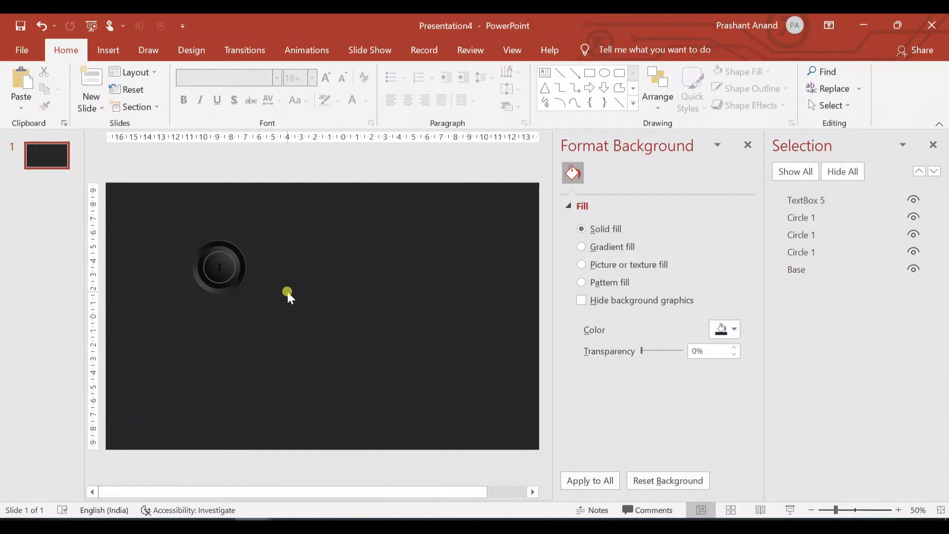
pyautogui.click(219, 270)
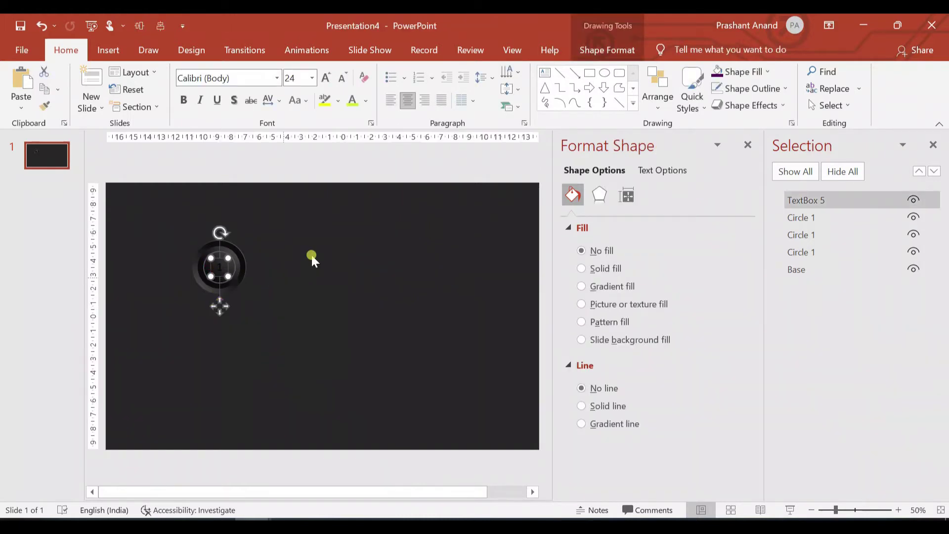
pyautogui.click(366, 100)
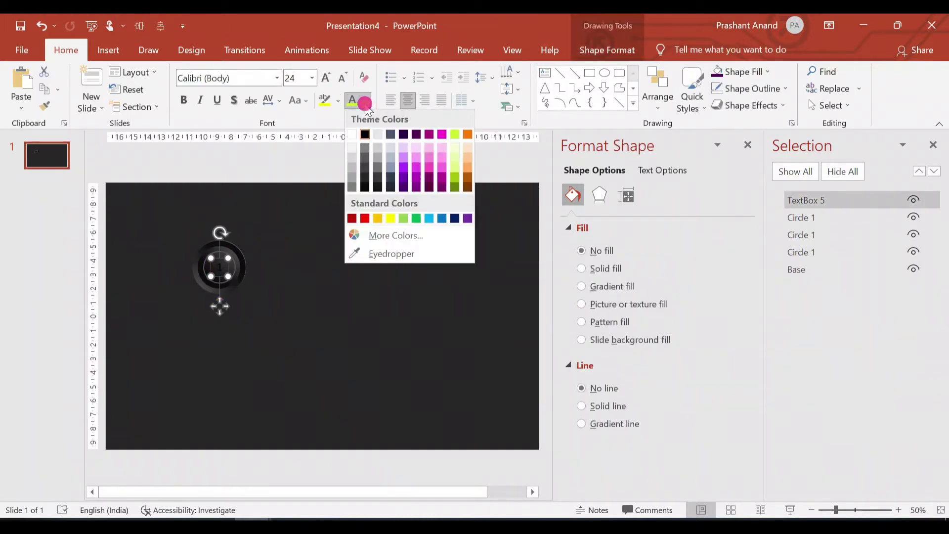
pyautogui.click(363, 163)
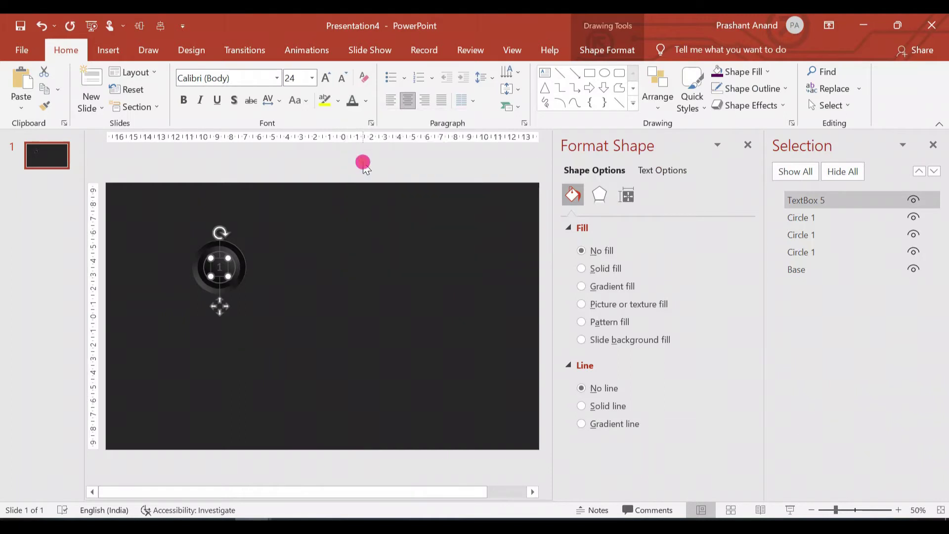
pyautogui.click(266, 285)
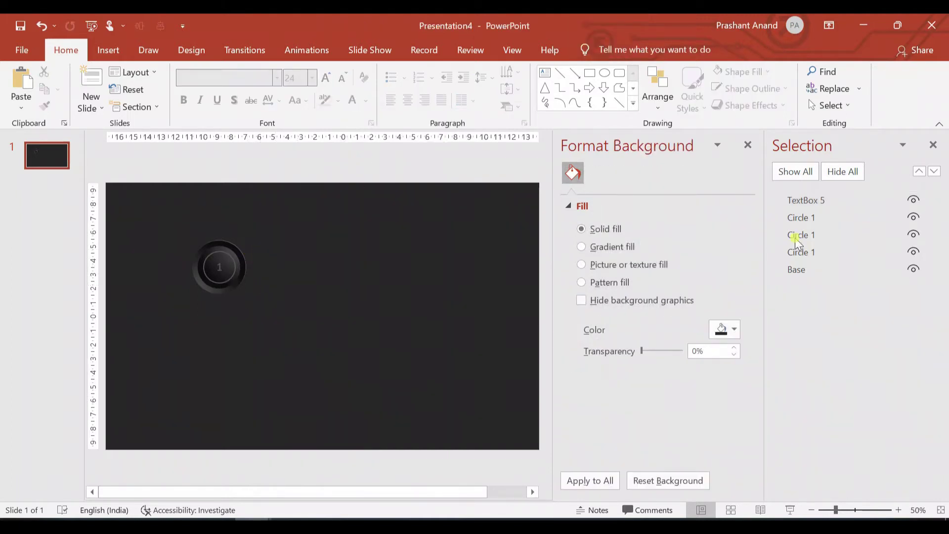
# Hide the number text box and the inner ring in the Selection Pane
pyautogui.click(892, 200)
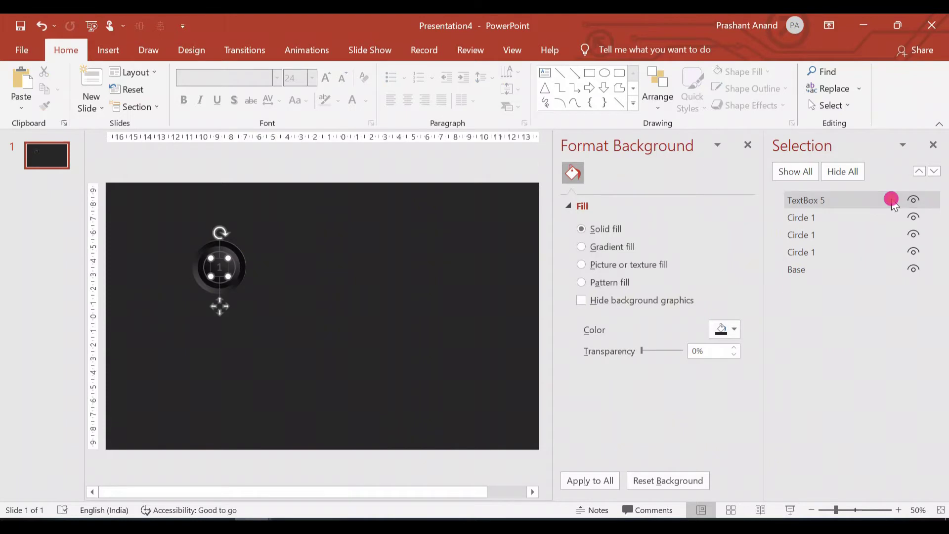
pyautogui.click(912, 200)
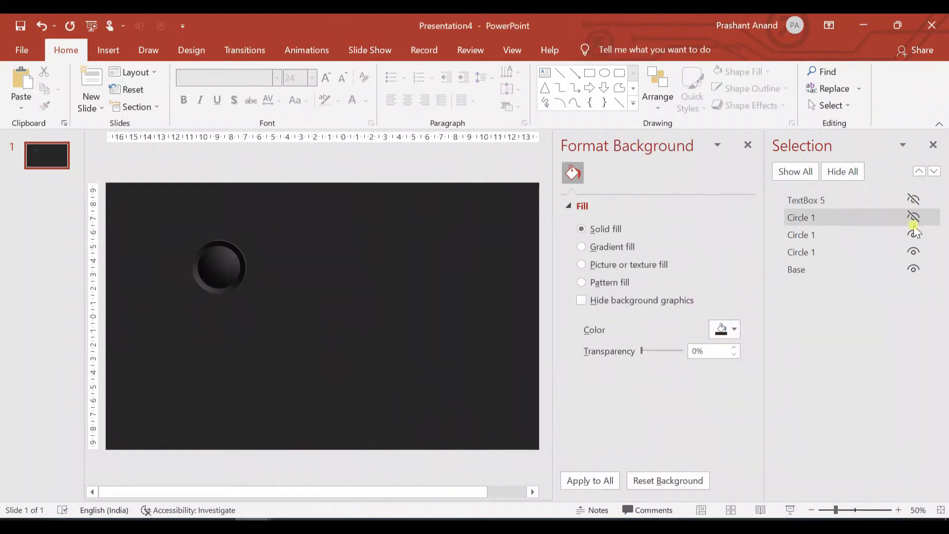
pyautogui.click(913, 217)
# Duplicate the circle and base pair with Ctrl+D, move it right, and unhide all layers
pyautogui.click(914, 234)
pyautogui.moveTo(177, 230); pyautogui.dragTo(281, 318)
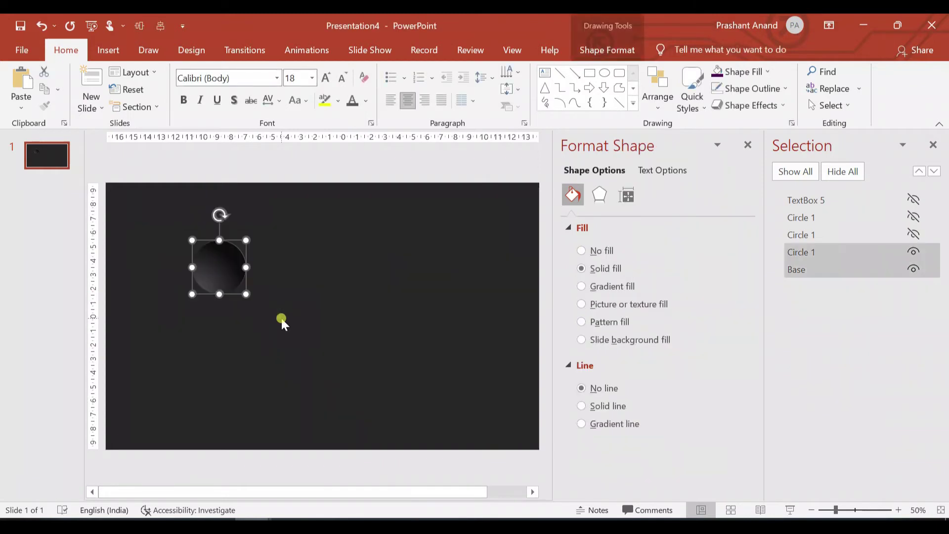
pyautogui.hotkey('ctrl', 'd')
pyautogui.moveTo(235, 280); pyautogui.dragTo(338, 275)
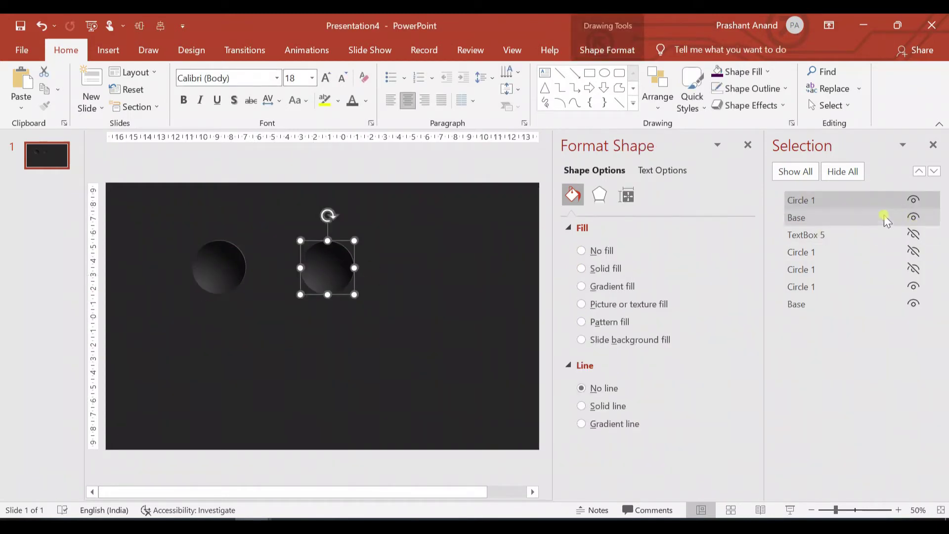
pyautogui.click(794, 173)
# Change the copied circle's shape into a rounded rectangle
pyautogui.click(396, 287)
pyautogui.moveTo(297, 239); pyautogui.dragTo(376, 301)
pyautogui.click(626, 48)
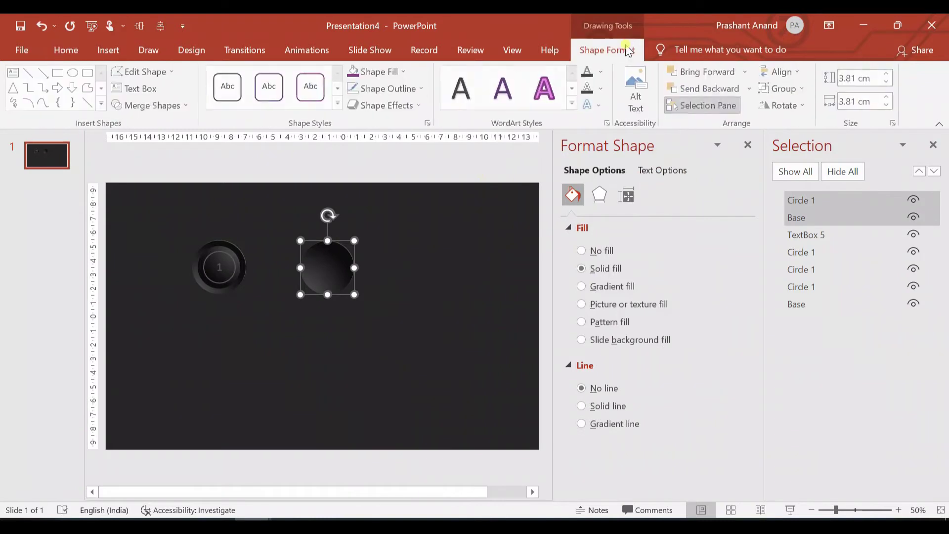
pyautogui.click(163, 77)
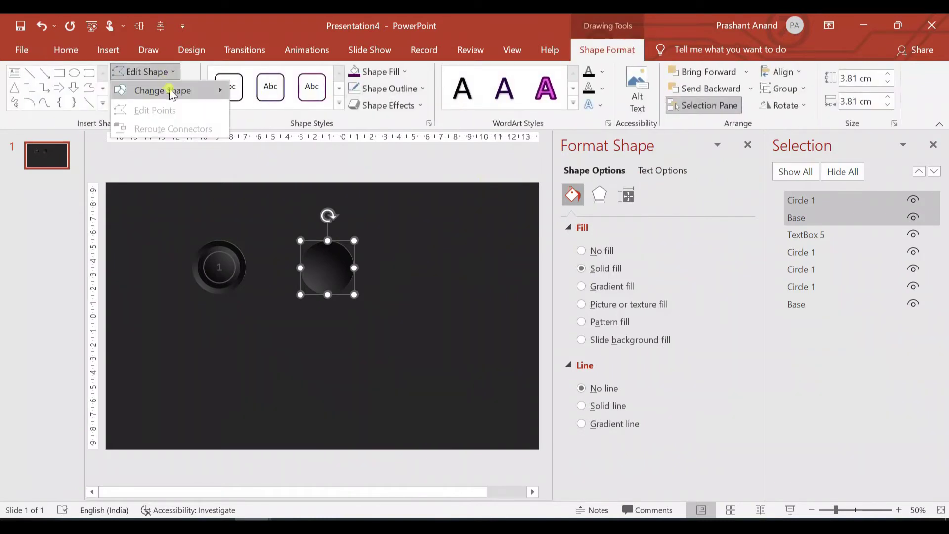
pyautogui.moveTo(218, 93)
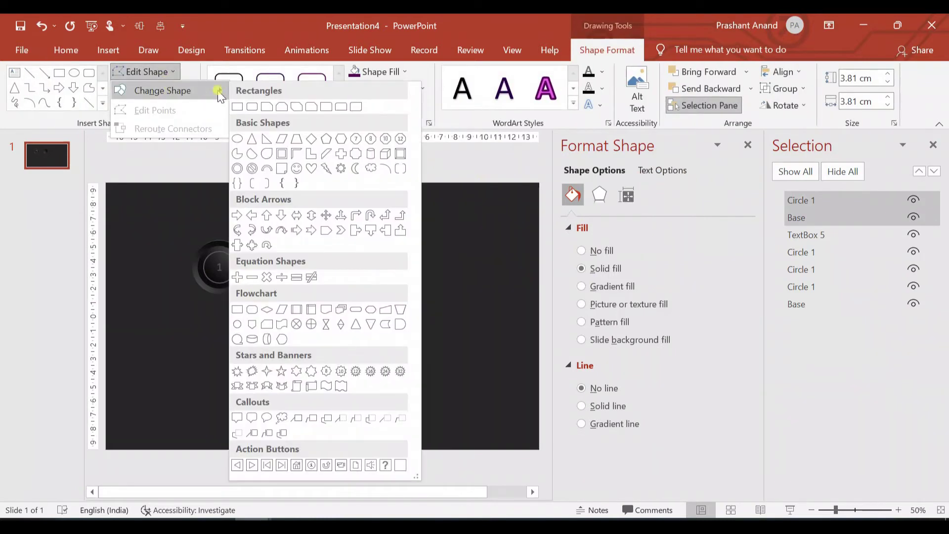
pyautogui.click(252, 106)
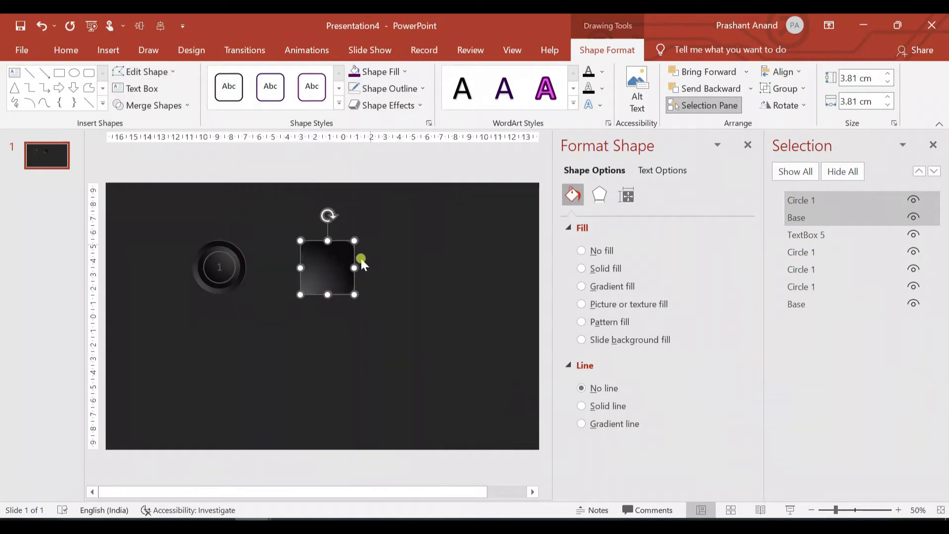
# Stretch the rounded shape into a 13.9 cm wide, 3.03 cm tall pill bar
pyautogui.moveTo(353, 268); pyautogui.dragTo(484, 286)
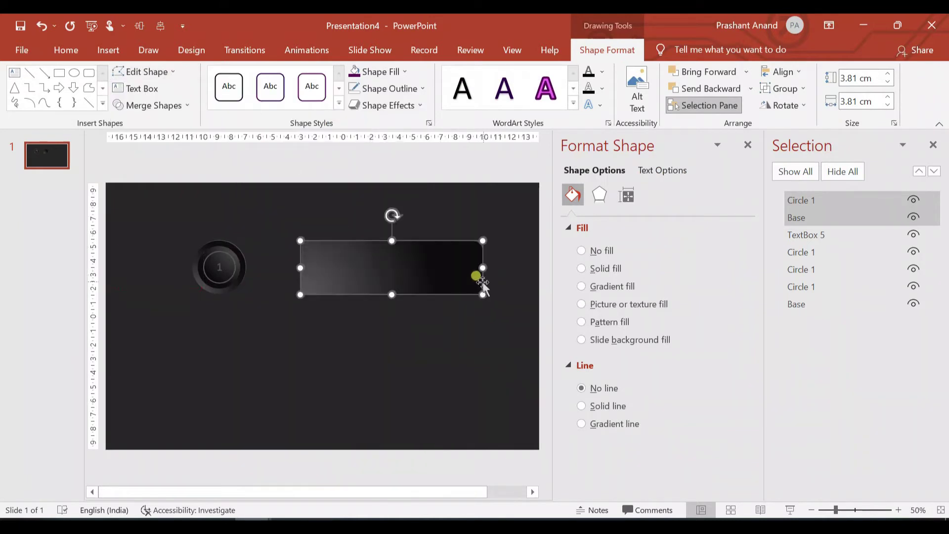
pyautogui.moveTo(300, 267); pyautogui.dragTo(287, 268)
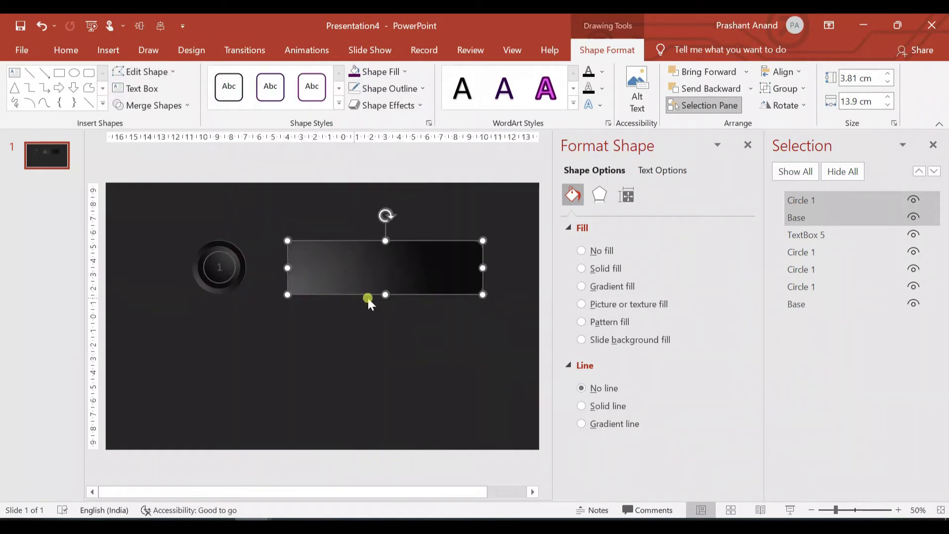
pyautogui.moveTo(385, 294); pyautogui.dragTo(385, 288)
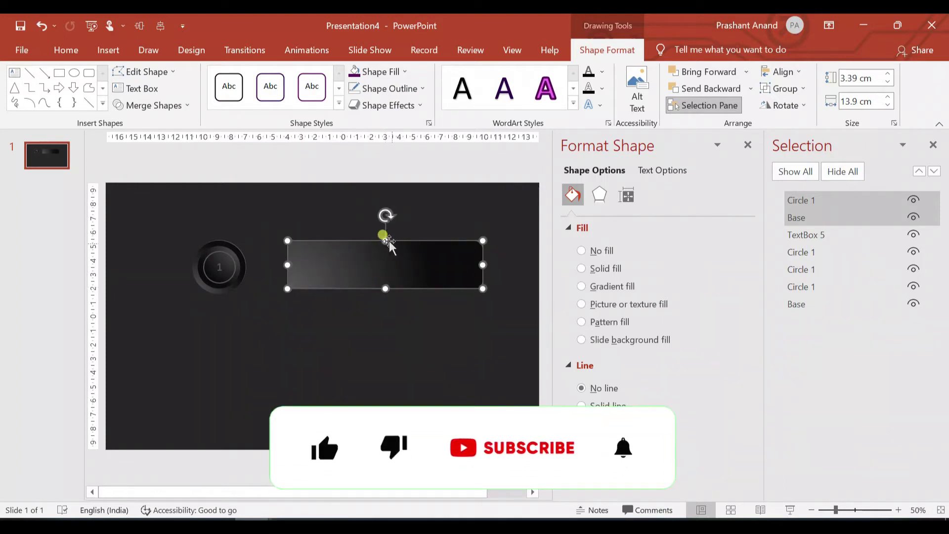
pyautogui.click(386, 241)
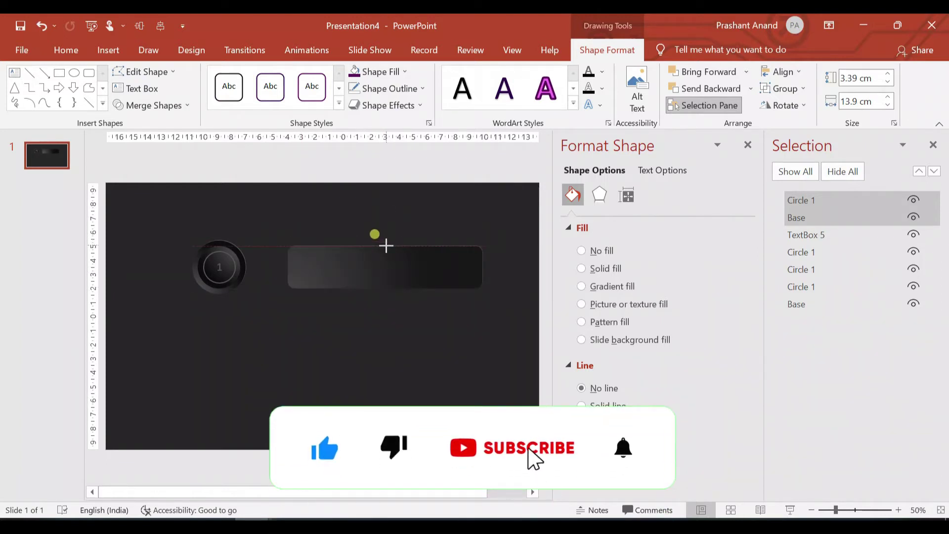
pyautogui.moveTo(386, 245); pyautogui.dragTo(386, 246)
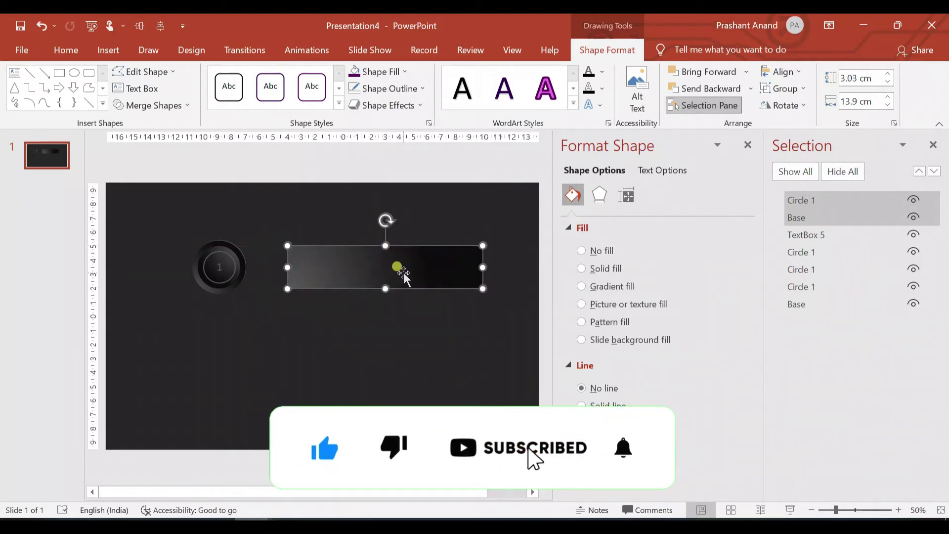
pyautogui.click(359, 297)
# Rename the pill's Base layer to 'Base Rectangle'
pyautogui.click(290, 248)
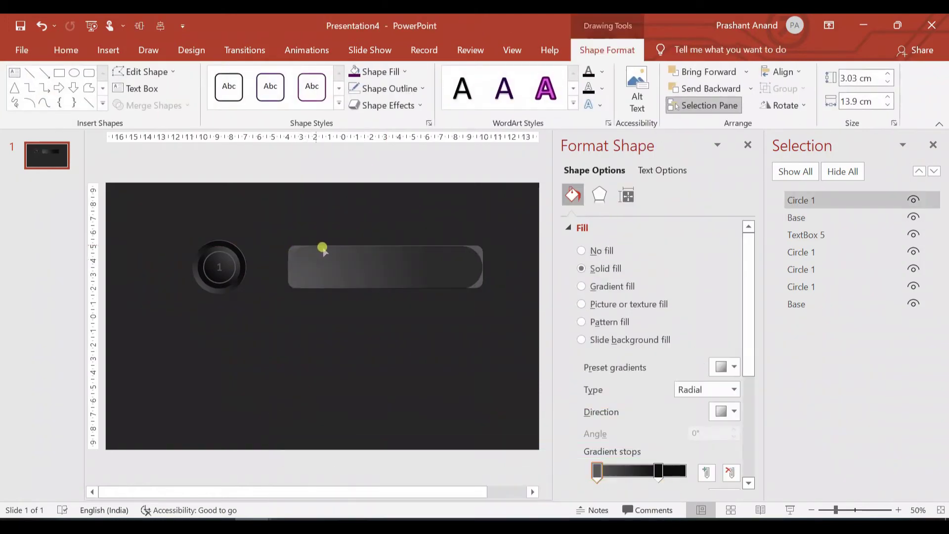
pyautogui.click(303, 250)
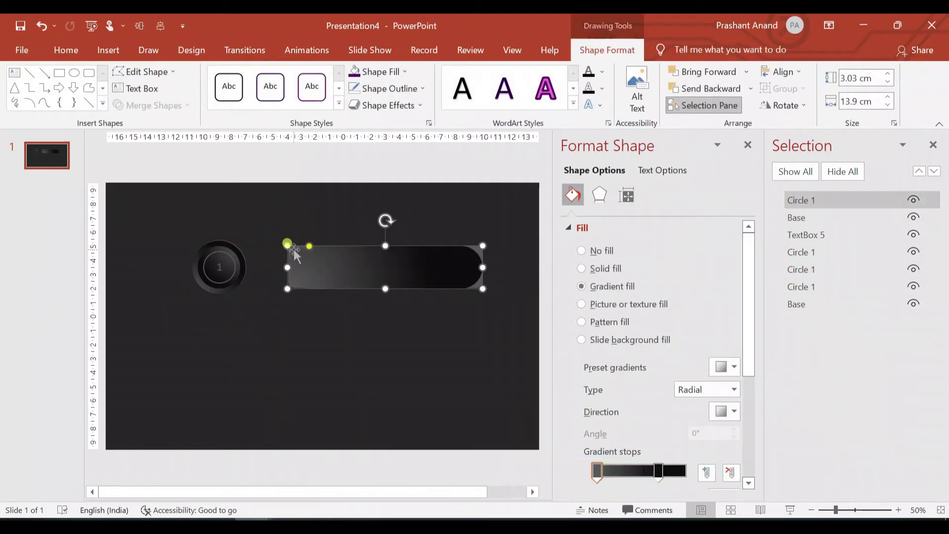
pyautogui.click(292, 247)
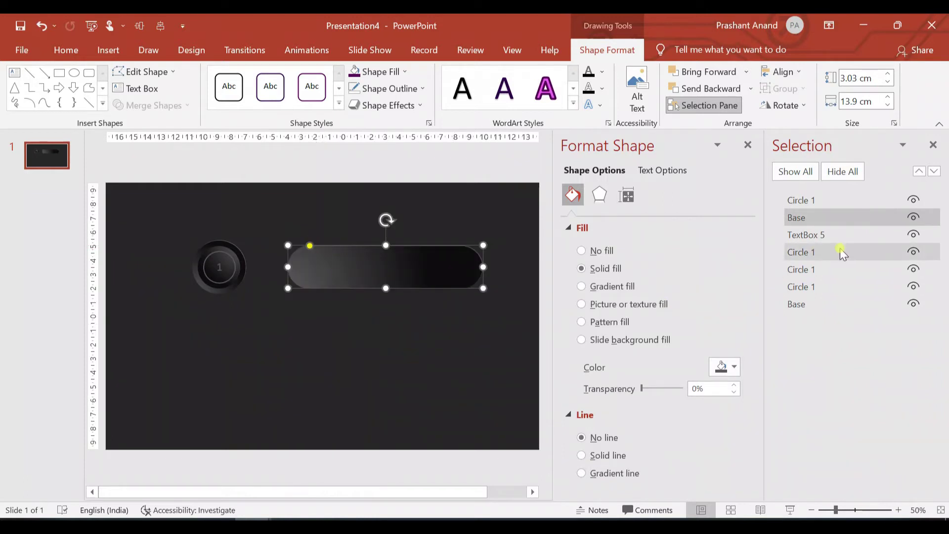
pyautogui.click(853, 218)
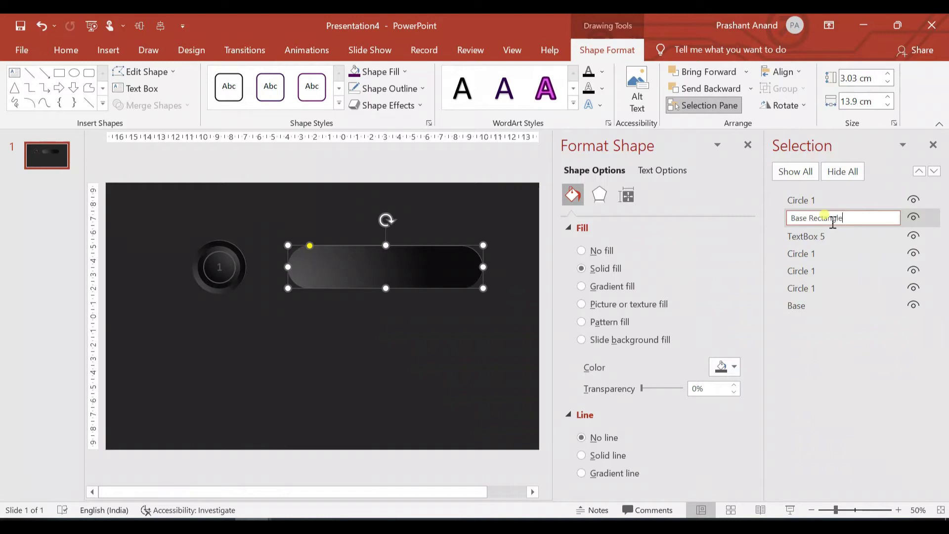
pyautogui.press('Return')
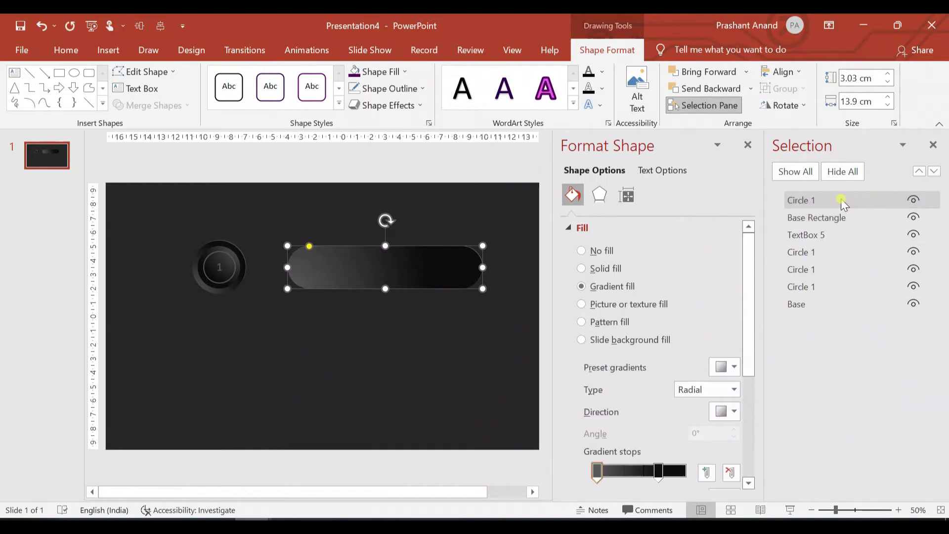
# Rename the top Circle 1 layer to 'Rectangle 1'
pyautogui.doubleClick(818, 201)
pyautogui.click(794, 201)
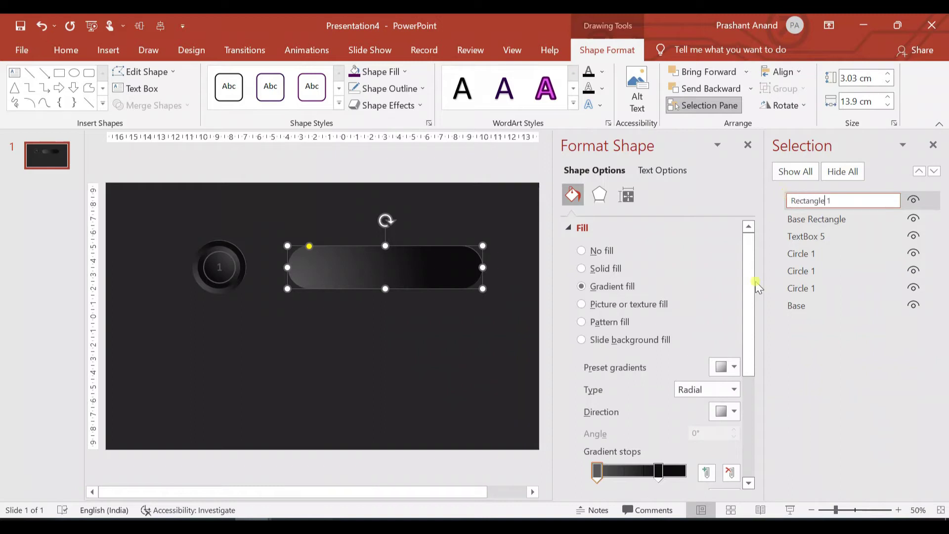
pyautogui.click(440, 326)
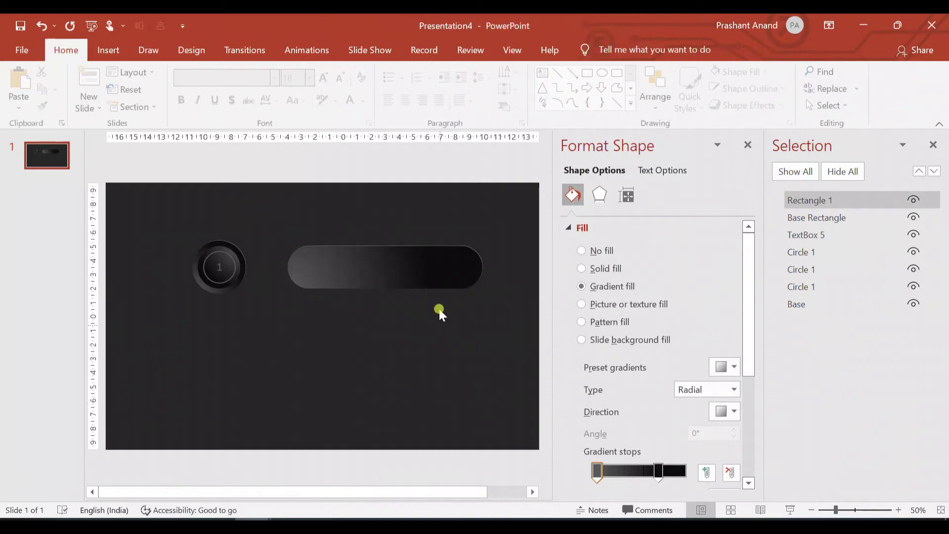
# Add a 'Sample Text' text box over the pill, sized 24 and coloured lime
pyautogui.click(545, 73)
pyautogui.moveTo(304, 259); pyautogui.dragTo(392, 284)
pyautogui.write('Sample Text')
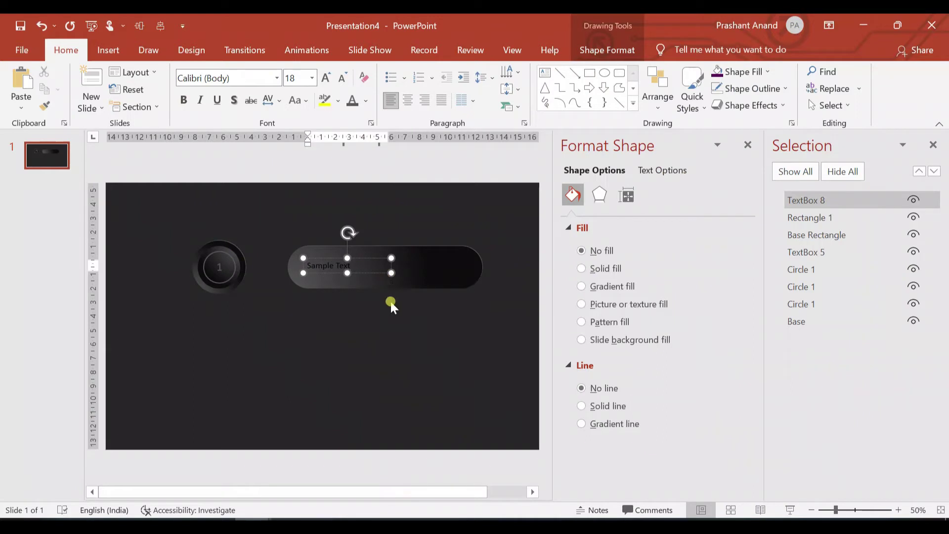
pyautogui.click(368, 275)
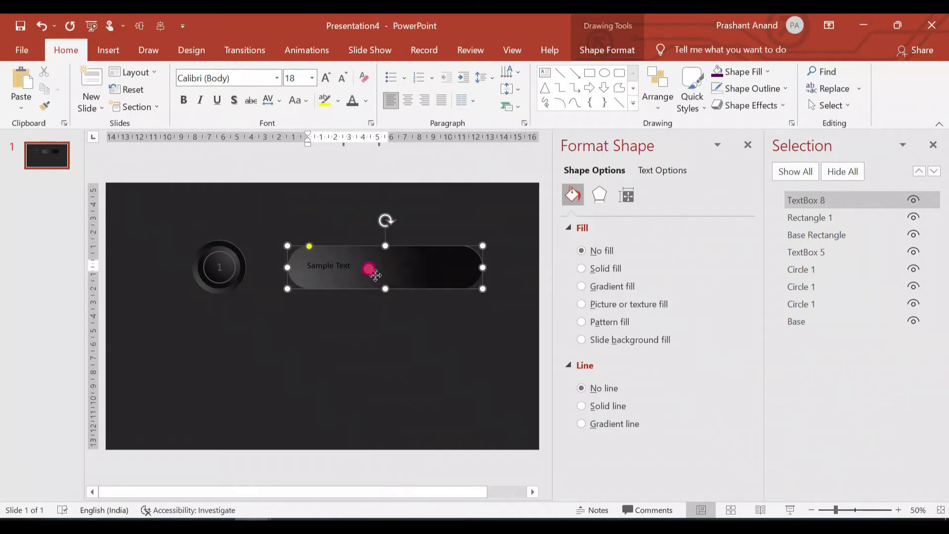
pyautogui.click(352, 263)
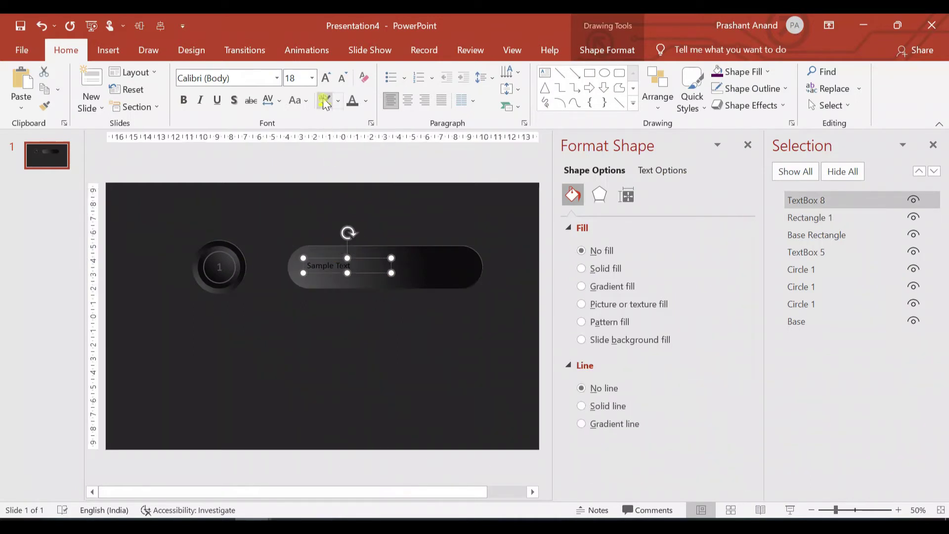
pyautogui.click(312, 78)
pyautogui.click(296, 249)
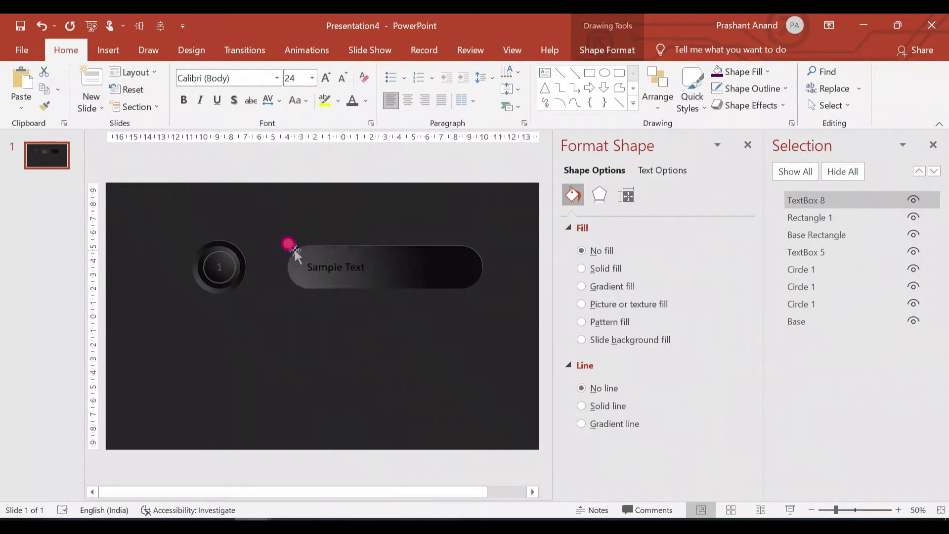
pyautogui.click(365, 101)
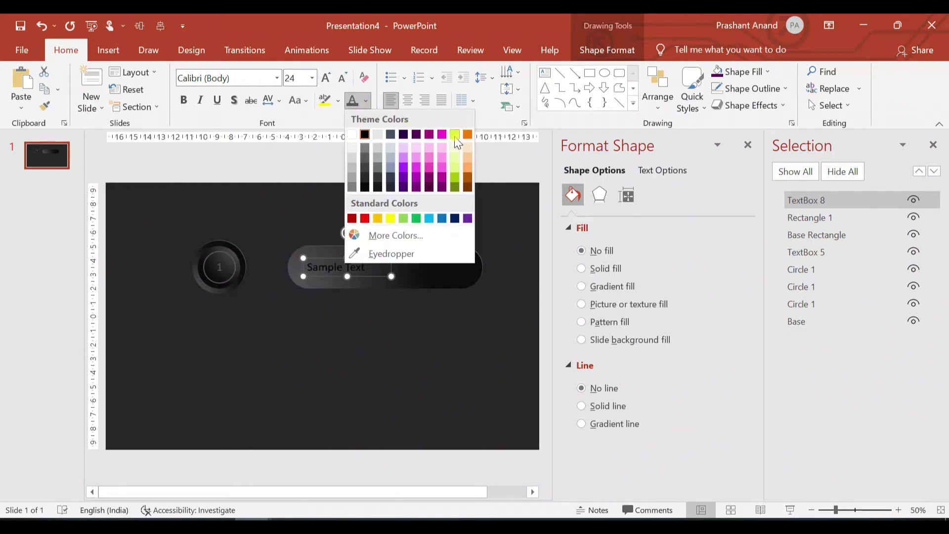
pyautogui.click(456, 135)
# Select text, pill and base together and move them left over the circle, partly off-slide
pyautogui.keyDown('ctrl'); pyautogui.click(409, 267); pyautogui.keyUp('ctrl')
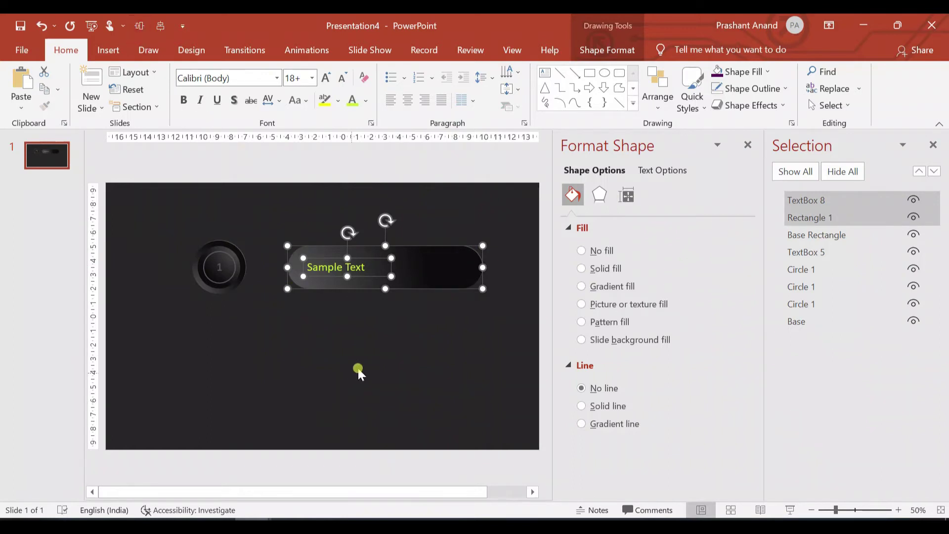
pyautogui.click(358, 369)
pyautogui.moveTo(521, 226); pyautogui.dragTo(263, 308)
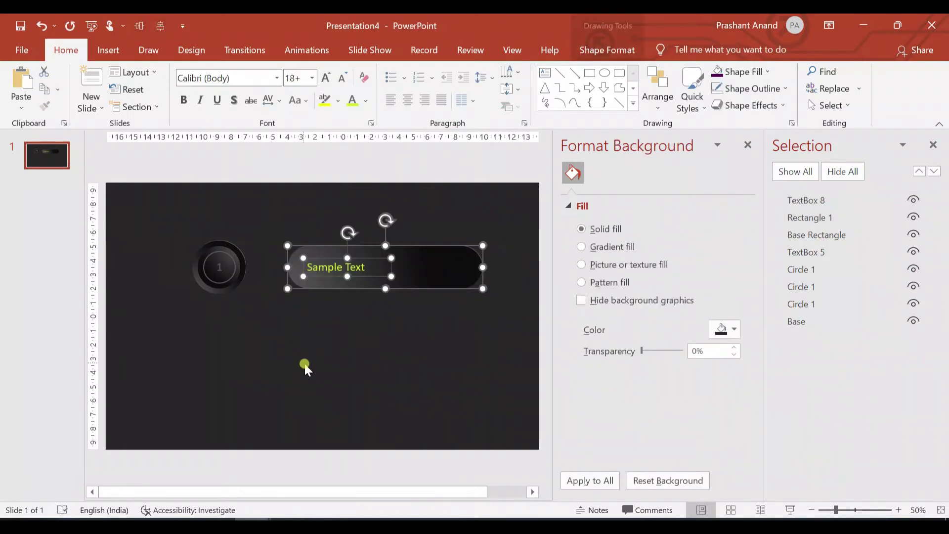
pyautogui.click(748, 145)
pyautogui.moveTo(507, 293); pyautogui.dragTo(245, 291)
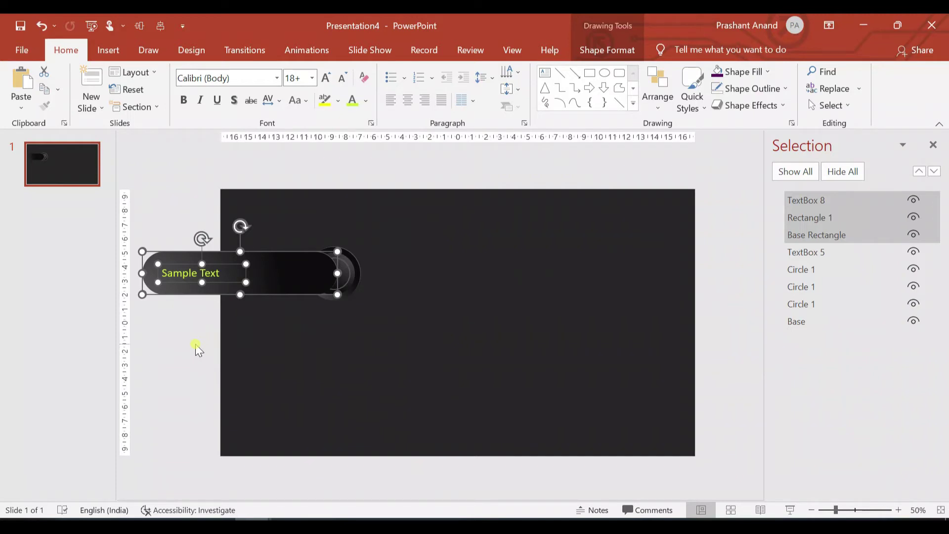
# Send the Sample Text bar to the back, behind the numbered circle
pyautogui.rightClick(293, 274)
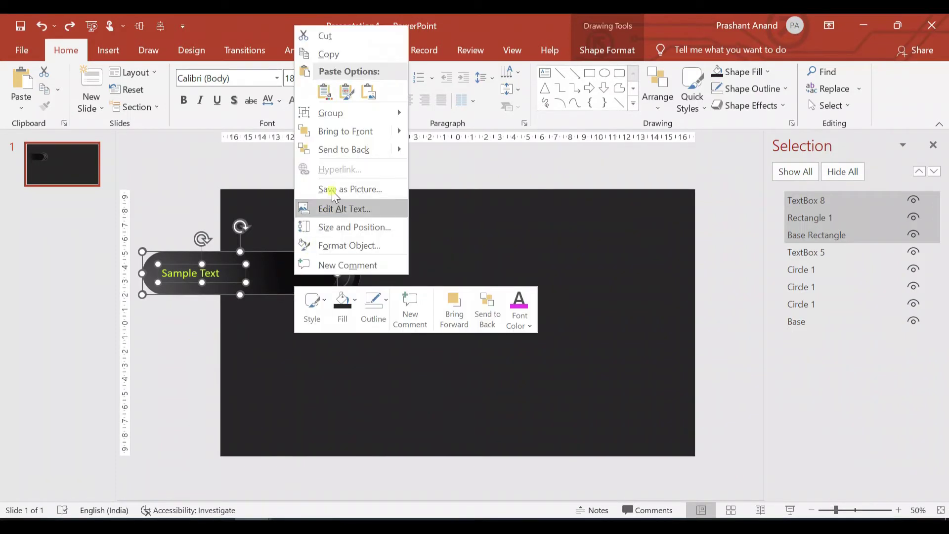
pyautogui.click(340, 151)
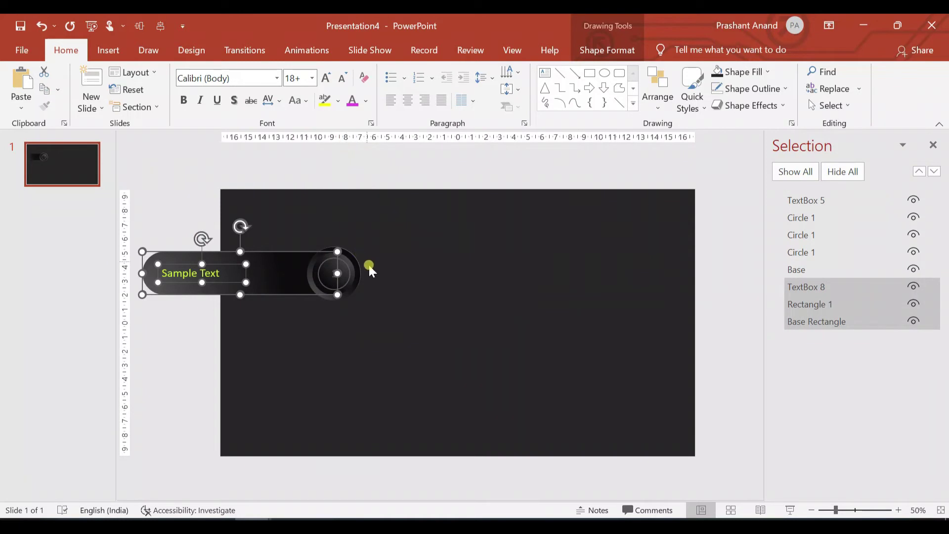
pyautogui.click(356, 270)
# Select the number 1 inside the circle and expand the animation effects gallery
pyautogui.click(326, 271)
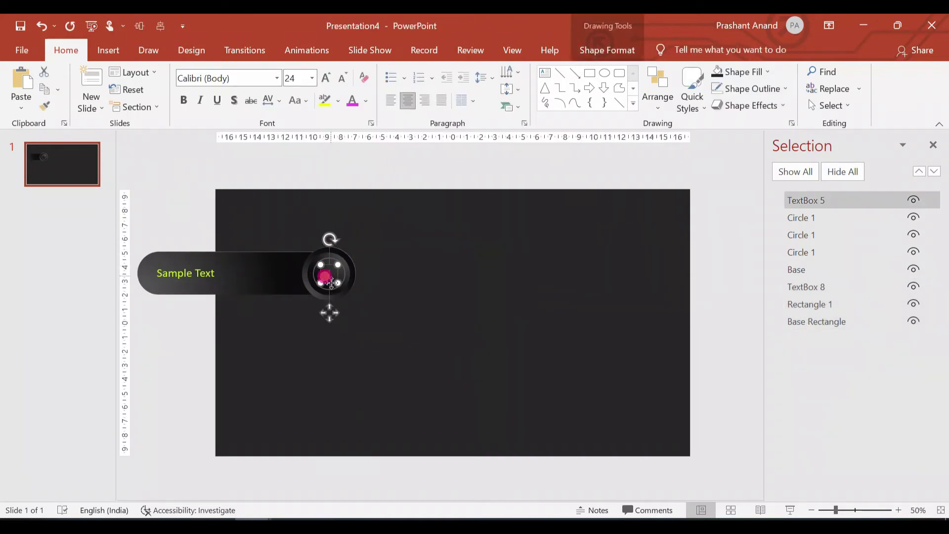
pyautogui.click(319, 50)
pyautogui.click(487, 105)
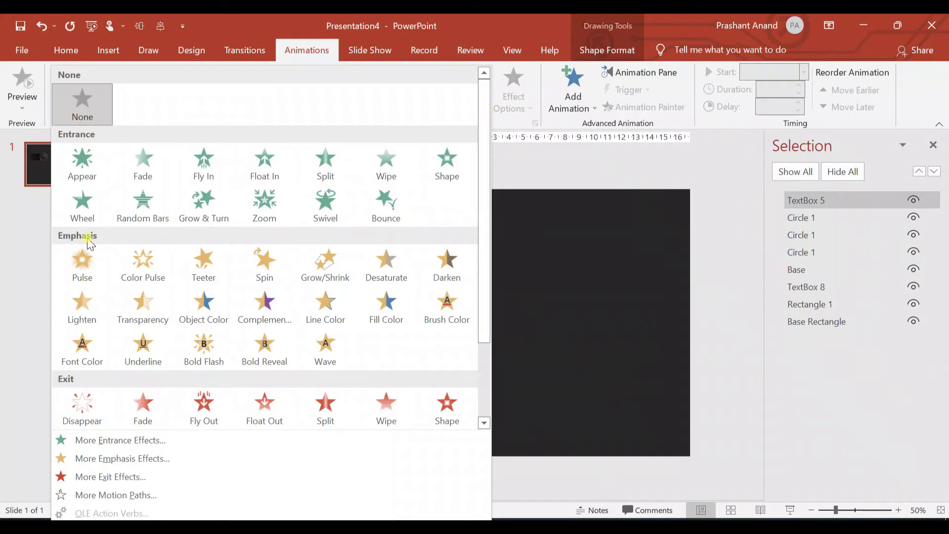
# Apply a lime Font Color emphasis to the number 1 and show the Animation Pane
pyautogui.click(92, 348)
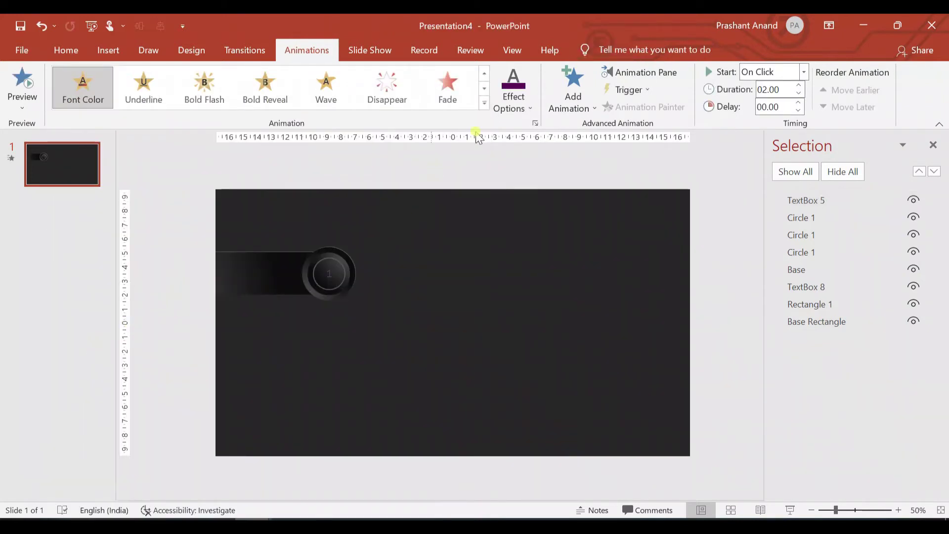
pyautogui.click(527, 104)
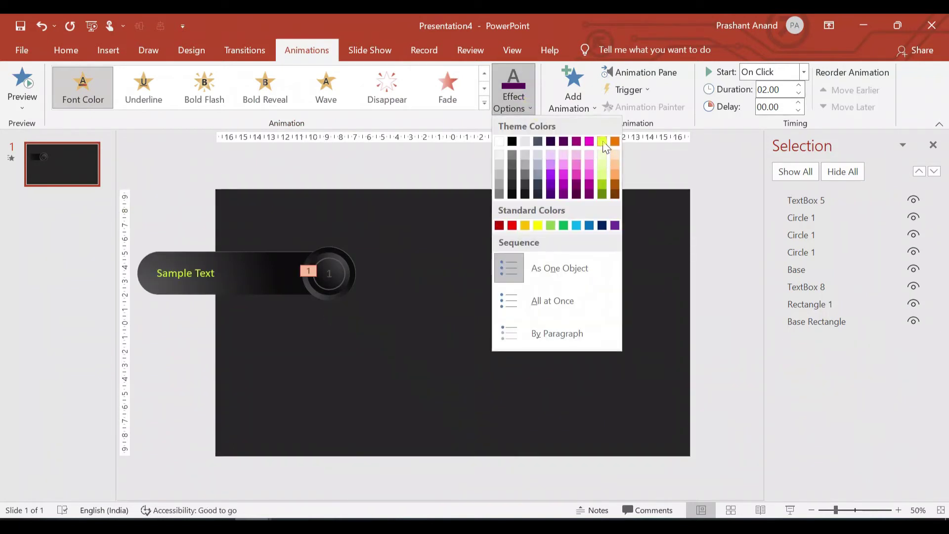
pyautogui.click(602, 142)
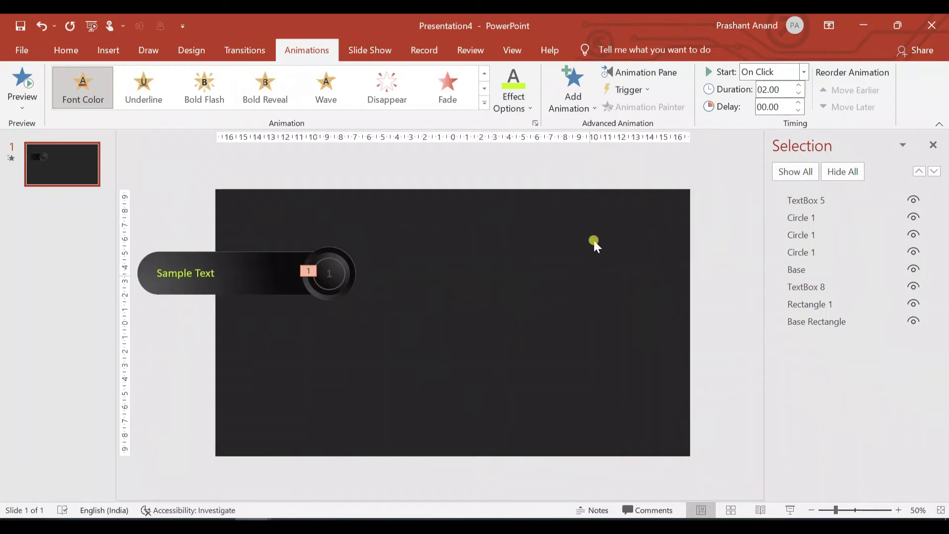
pyautogui.click(643, 72)
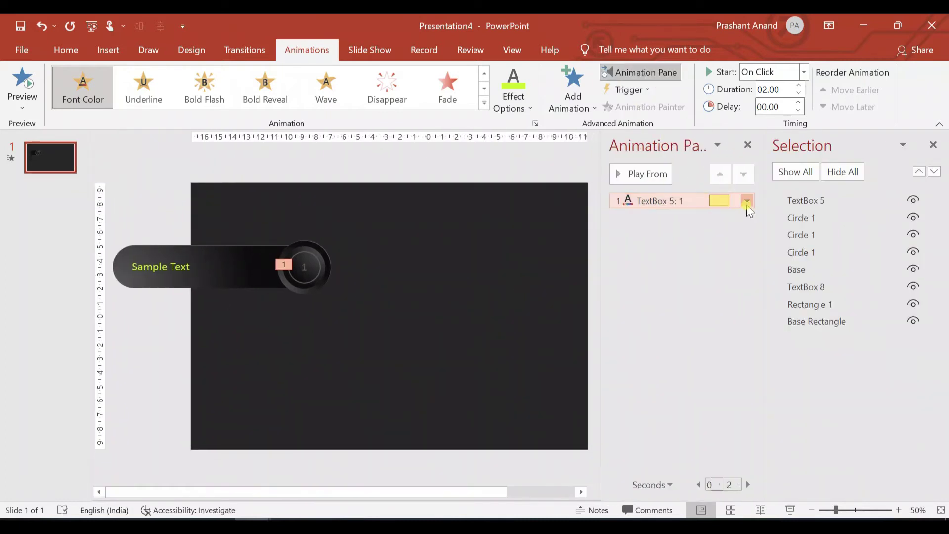
# Change the TextBox 5 Font Color animation's duration from 2 to 0.75 seconds
pyautogui.click(747, 203)
pyautogui.click(689, 271)
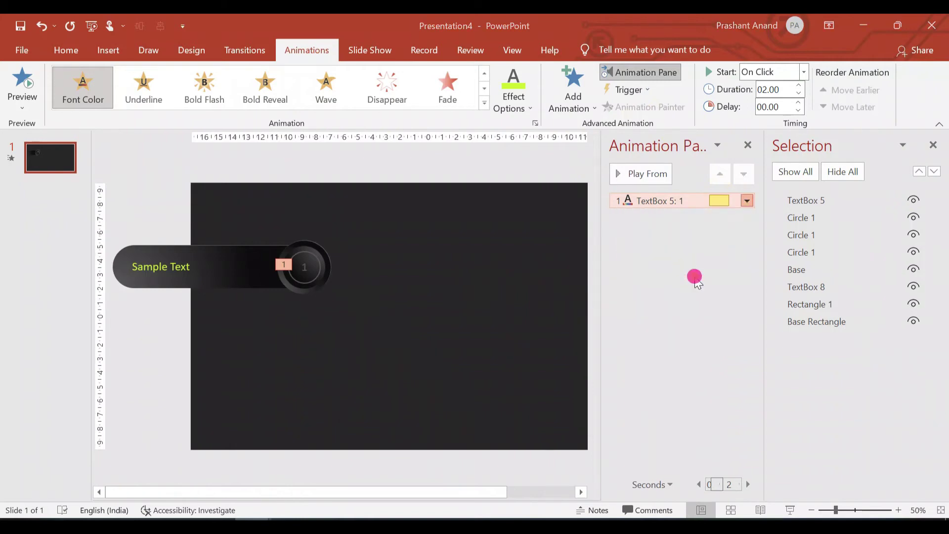
pyautogui.click(394, 130)
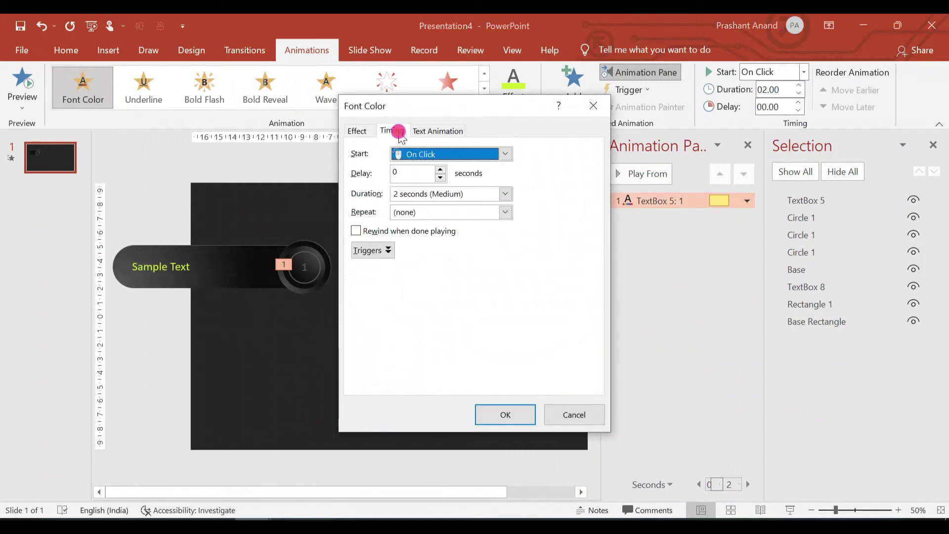
pyautogui.click(506, 196)
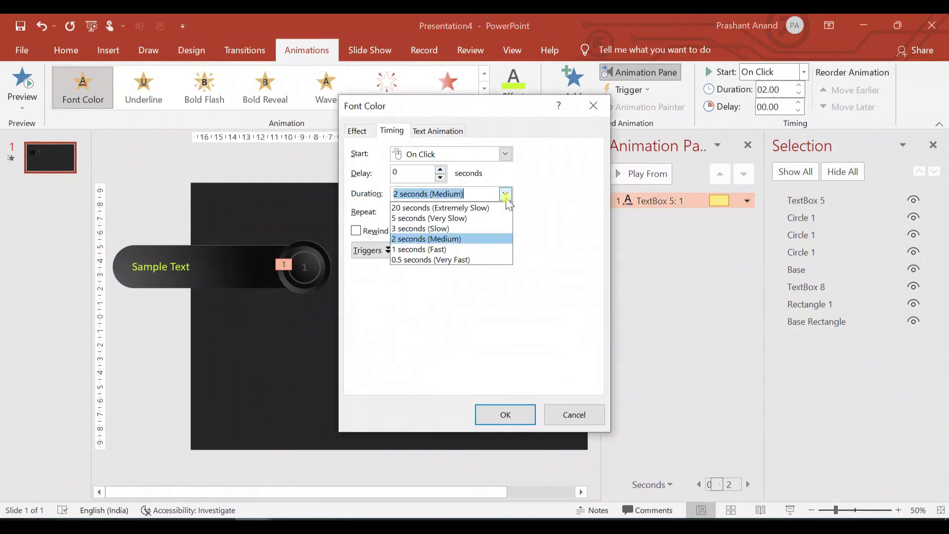
pyautogui.click(485, 259)
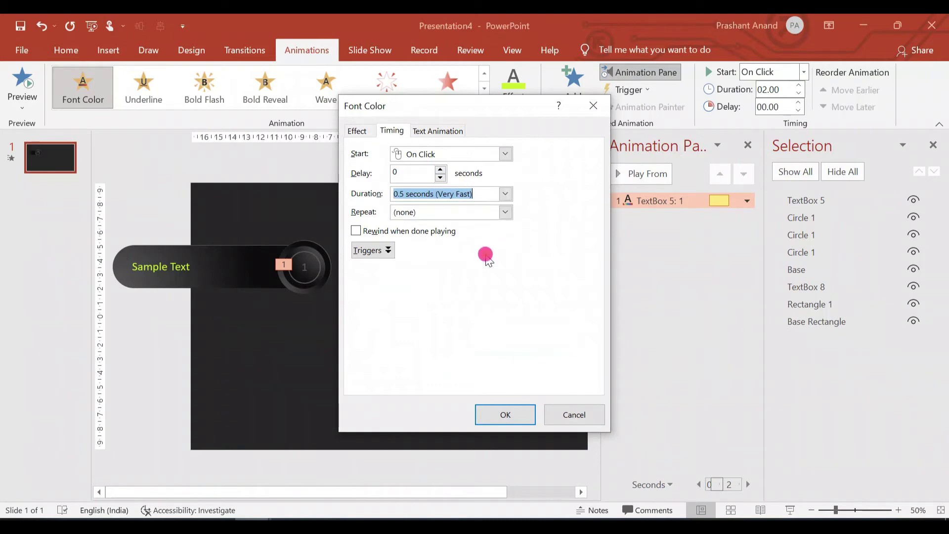
pyautogui.click(510, 415)
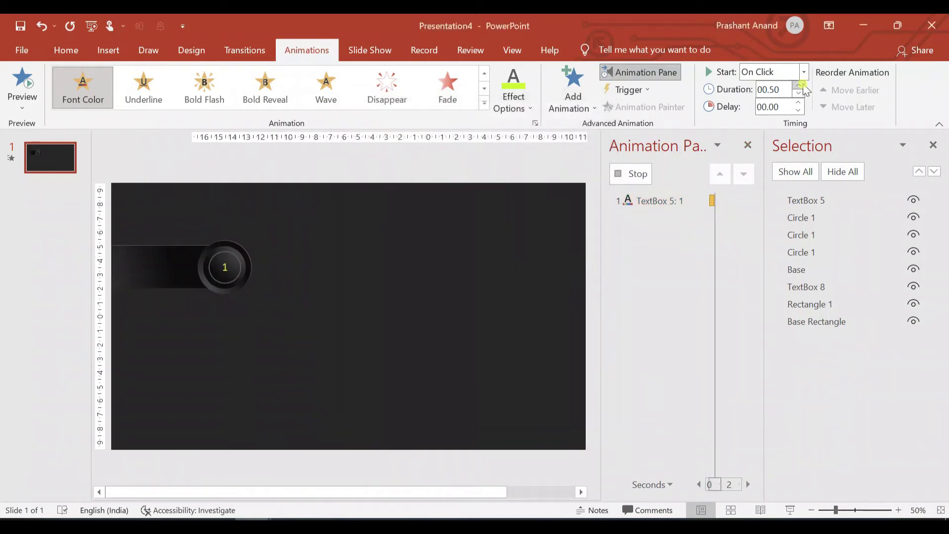
pyautogui.click(800, 85)
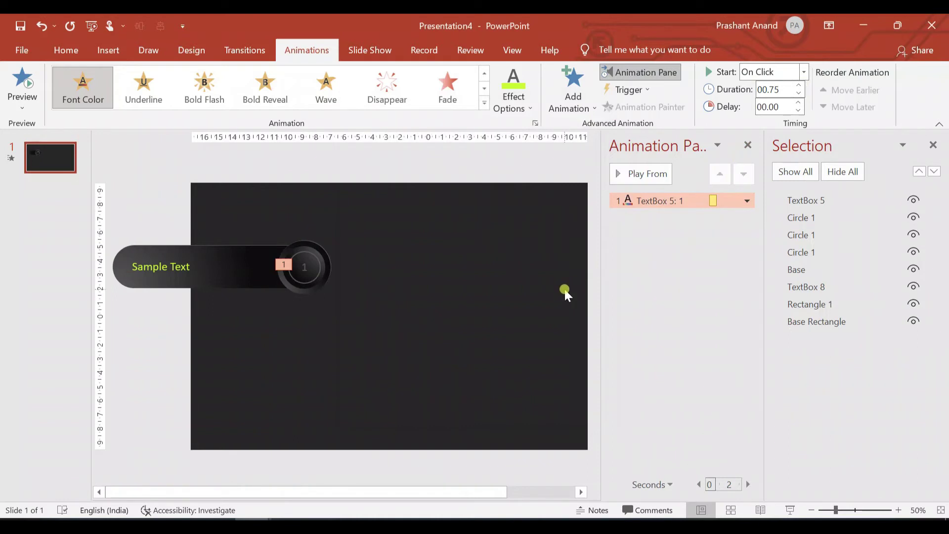
pyautogui.click(315, 256)
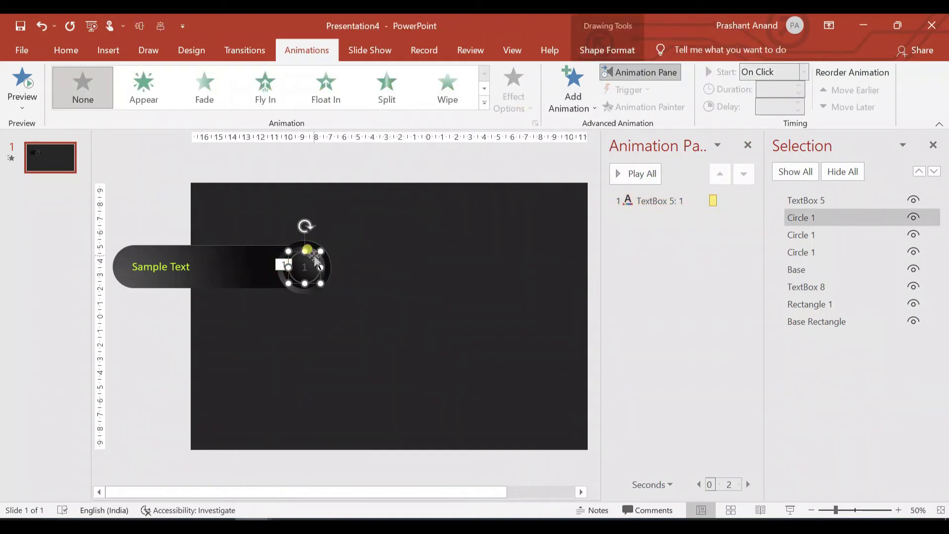
# Add a Line Color emphasis to Circle 1 that turns its outline lime
pyautogui.click(484, 103)
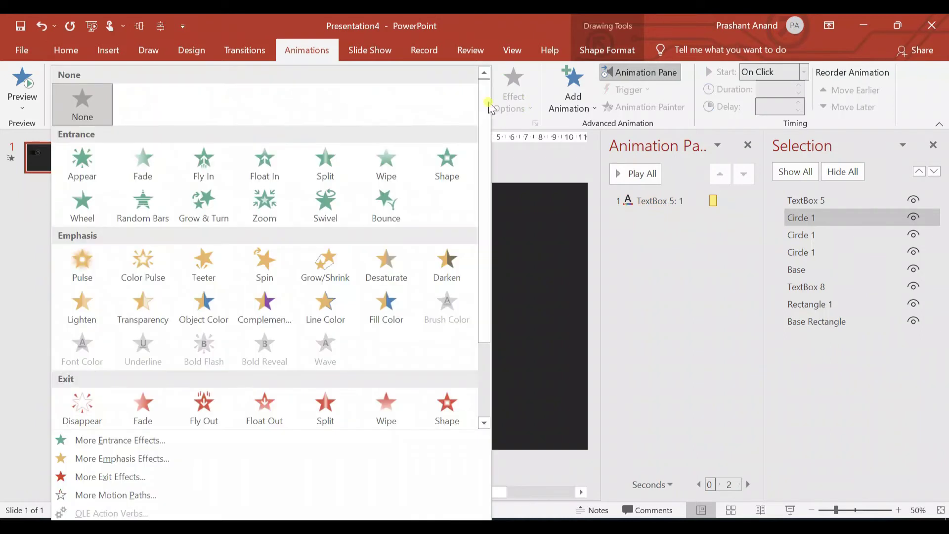
pyautogui.click(328, 303)
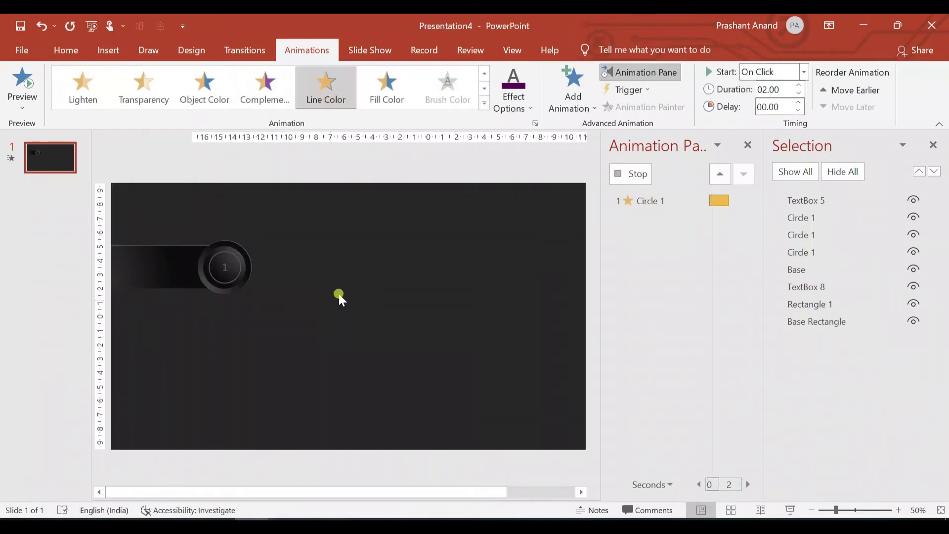
pyautogui.click(513, 86)
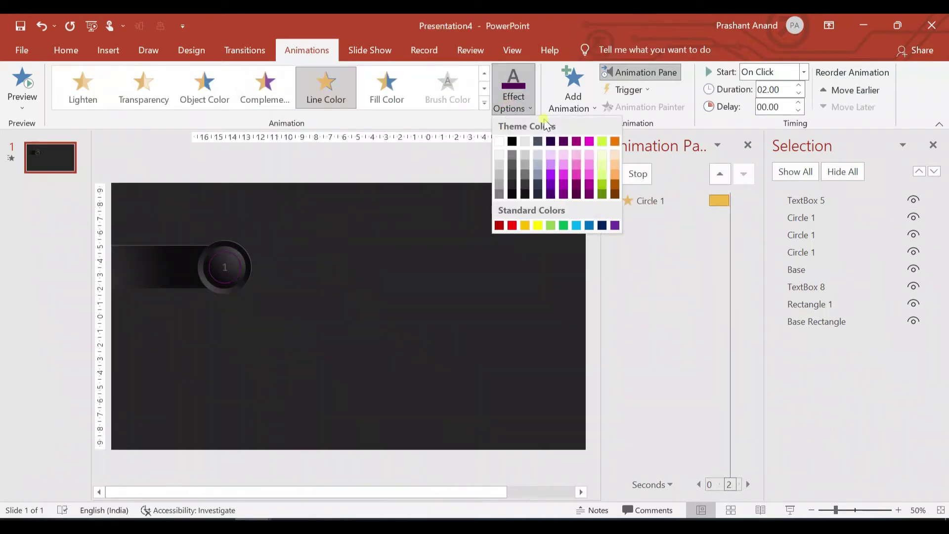
pyautogui.click(602, 141)
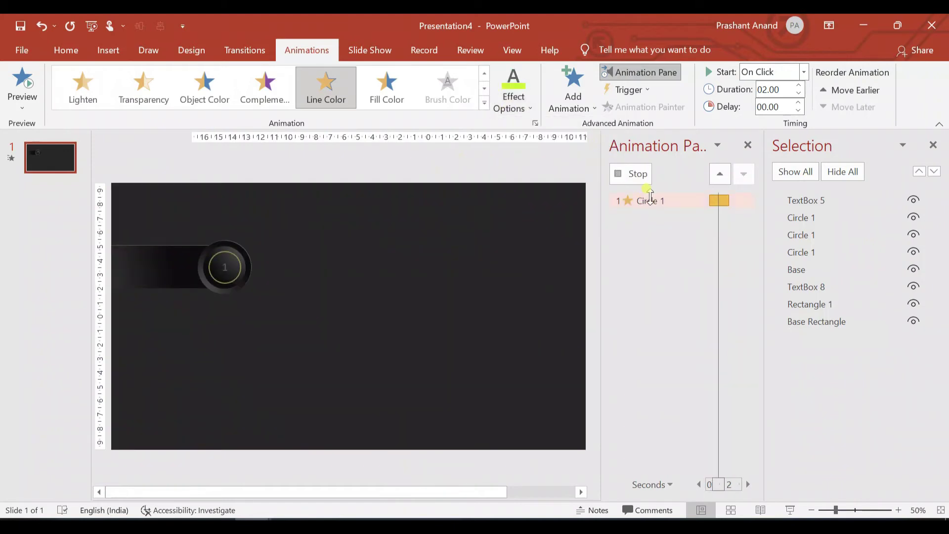
# Set Circle 1's Line Color animation to 0.75 seconds, starting With Previous
pyautogui.click(800, 94)
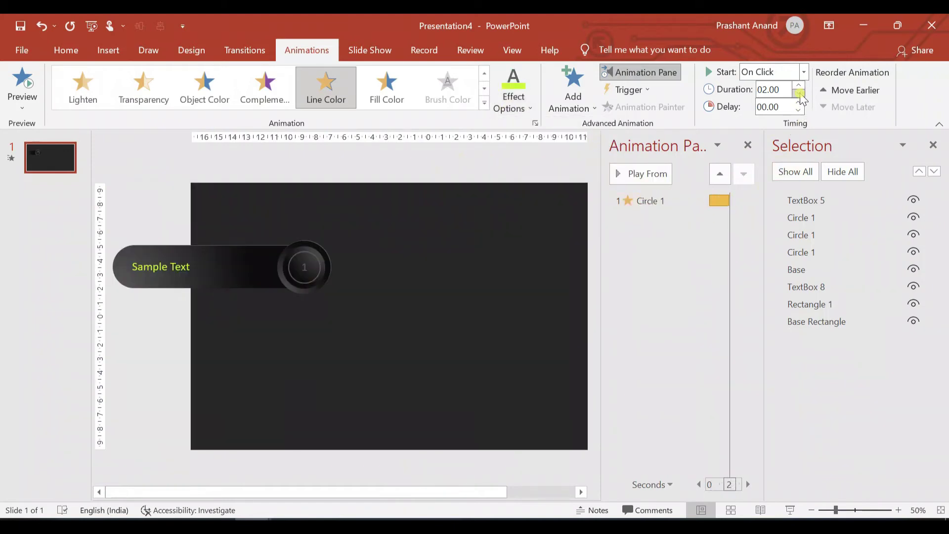
pyautogui.click(799, 94)
pyautogui.click(800, 94)
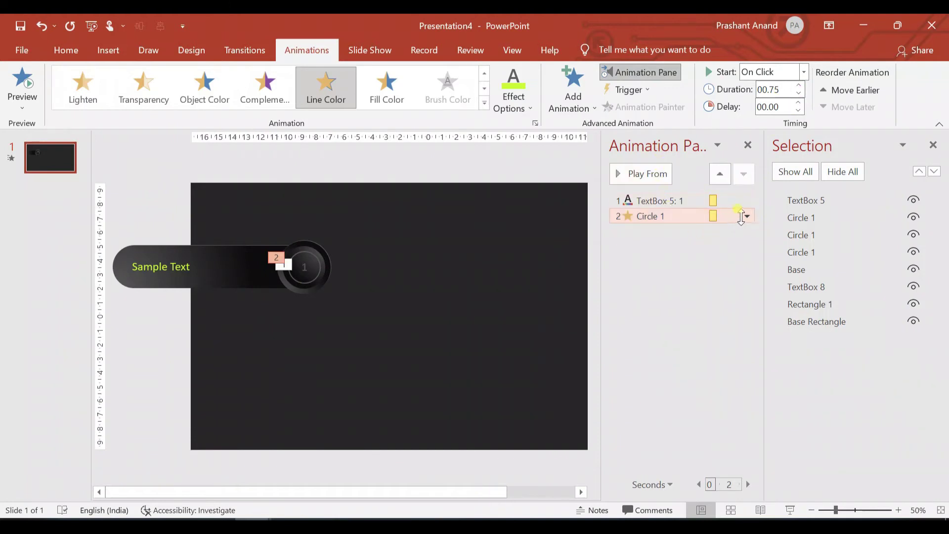
pyautogui.click(746, 216)
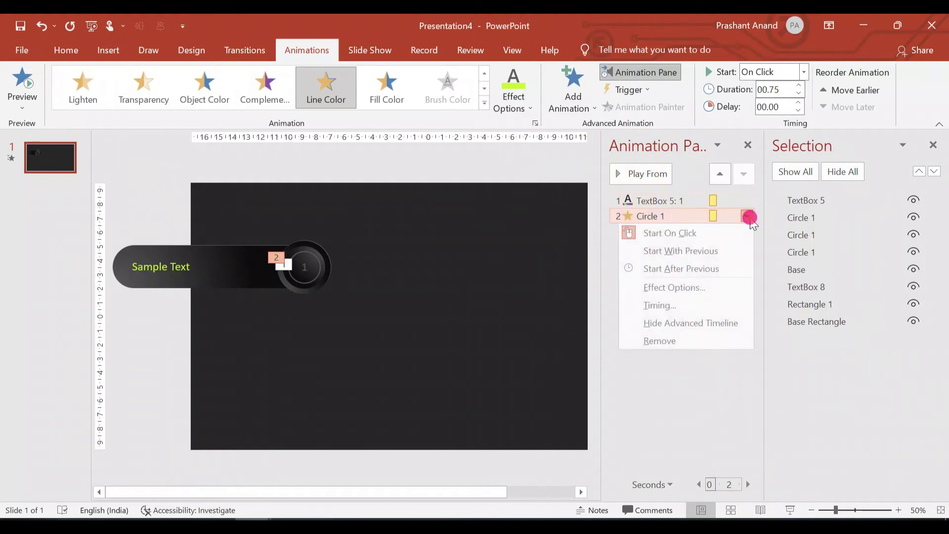
pyautogui.click(729, 251)
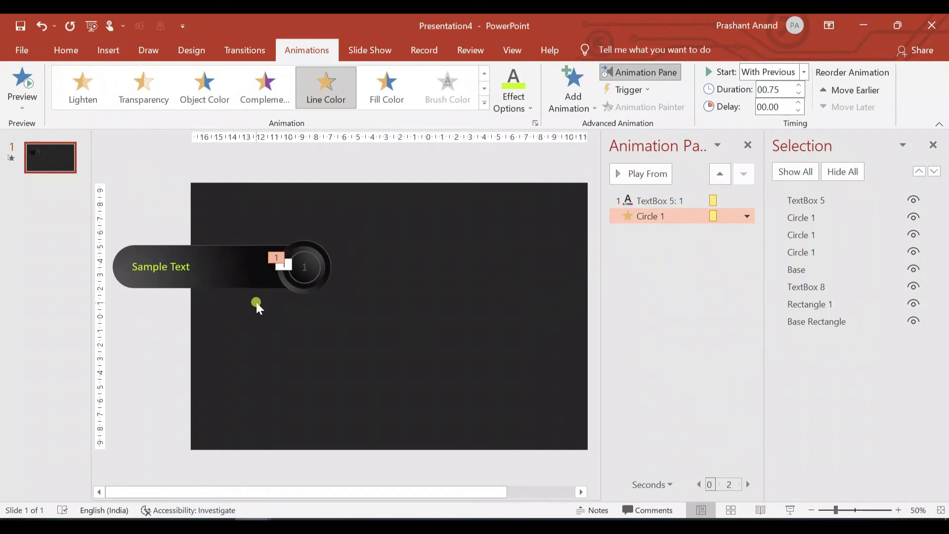
pyautogui.click(145, 226)
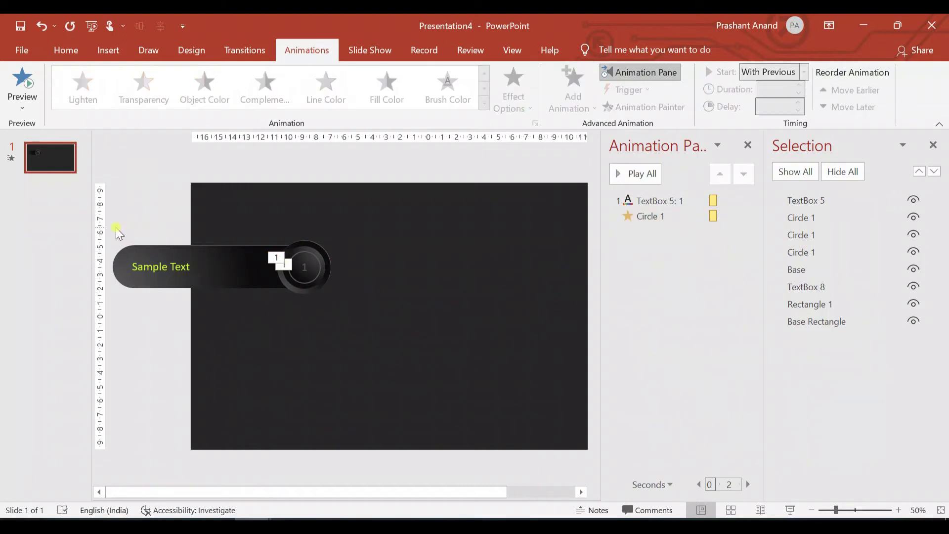
pyautogui.scroll(-2, 115, 228)
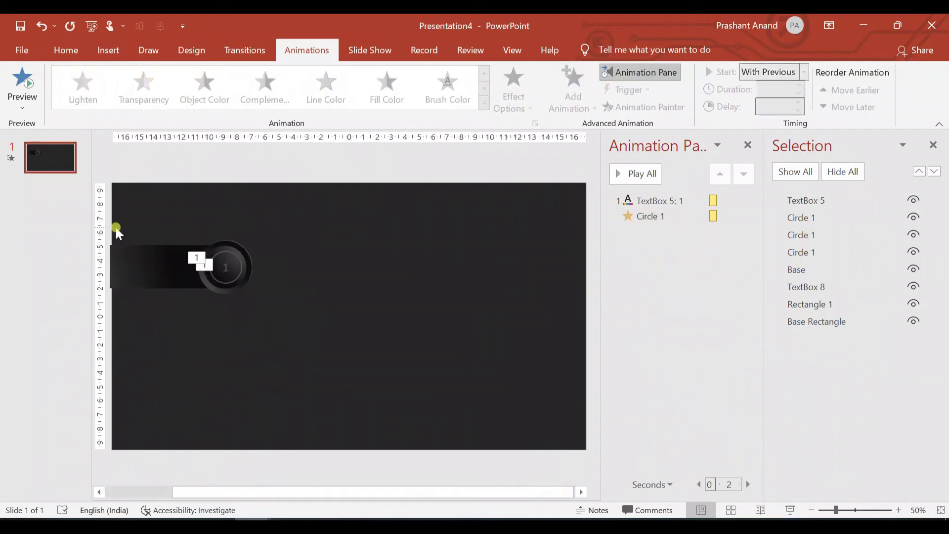
# Apply a Lines motion path pointing Right to the bar's rectangles and Sample Text
pyautogui.moveTo(126, 261); pyautogui.dragTo(271, 313)
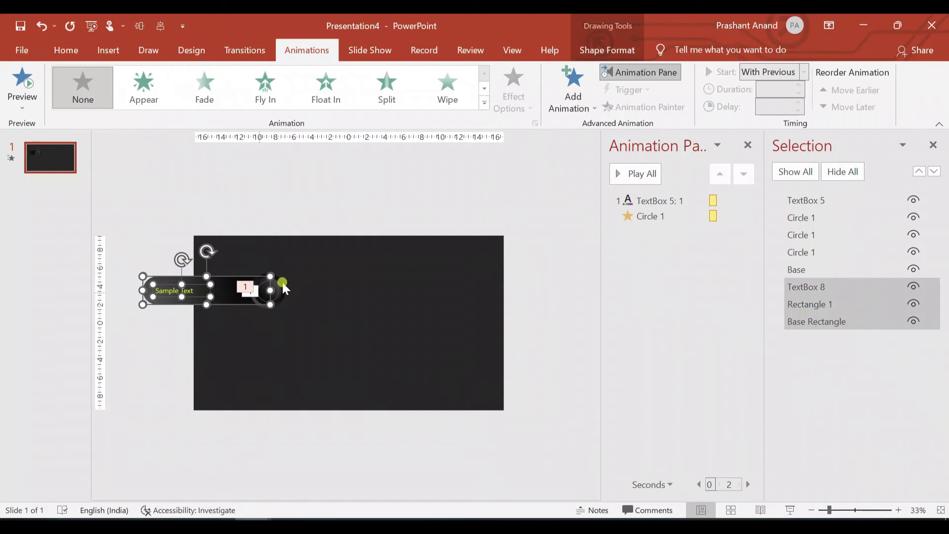
pyautogui.click(484, 103)
pyautogui.scroll(-3, 489, 149)
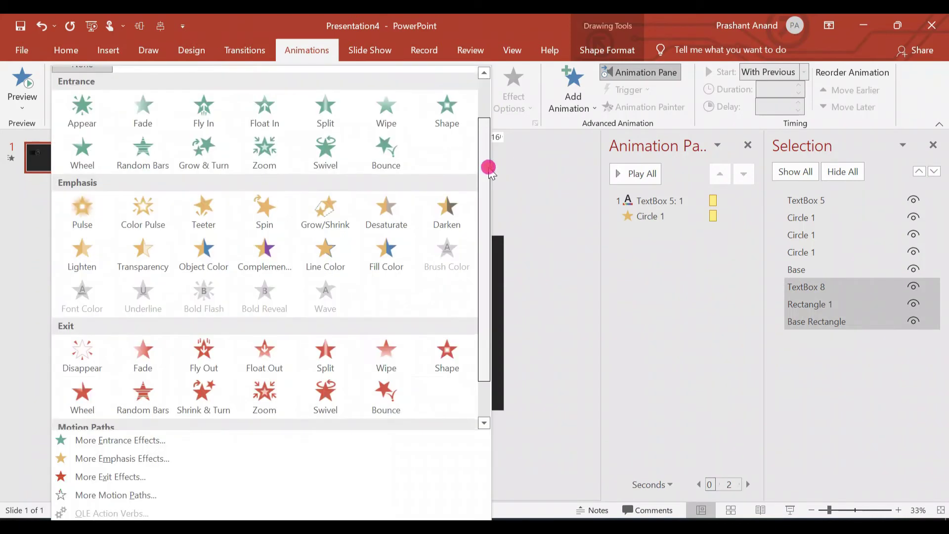
pyautogui.click(82, 403)
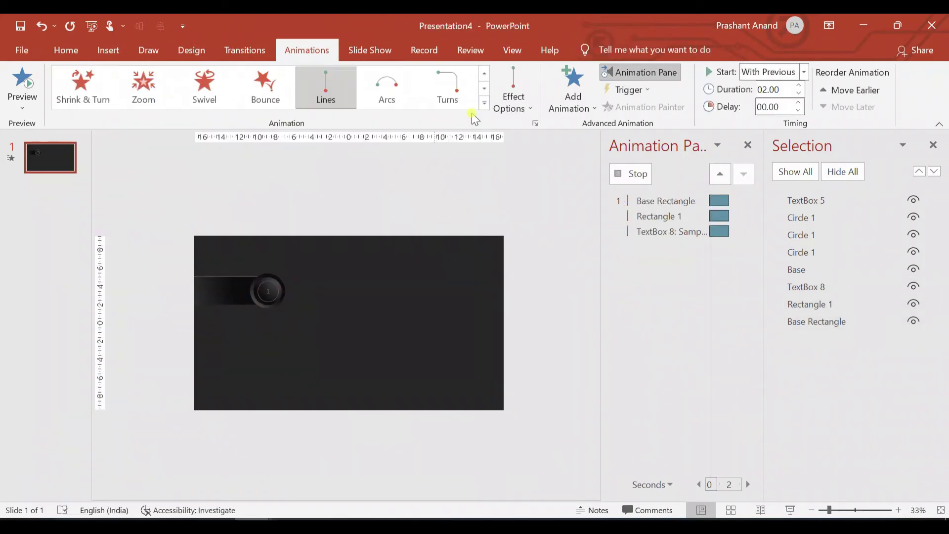
pyautogui.click(523, 94)
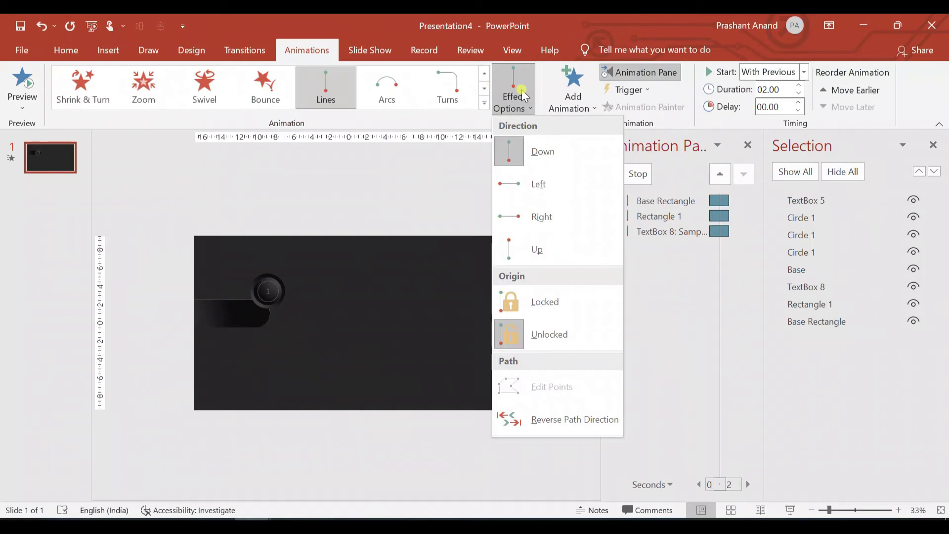
pyautogui.click(539, 218)
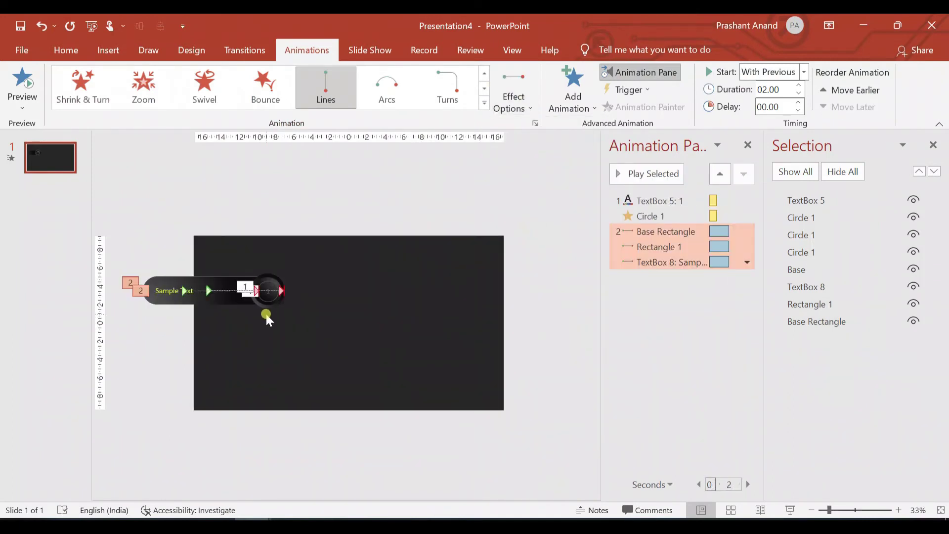
pyautogui.scroll(2, 282, 289)
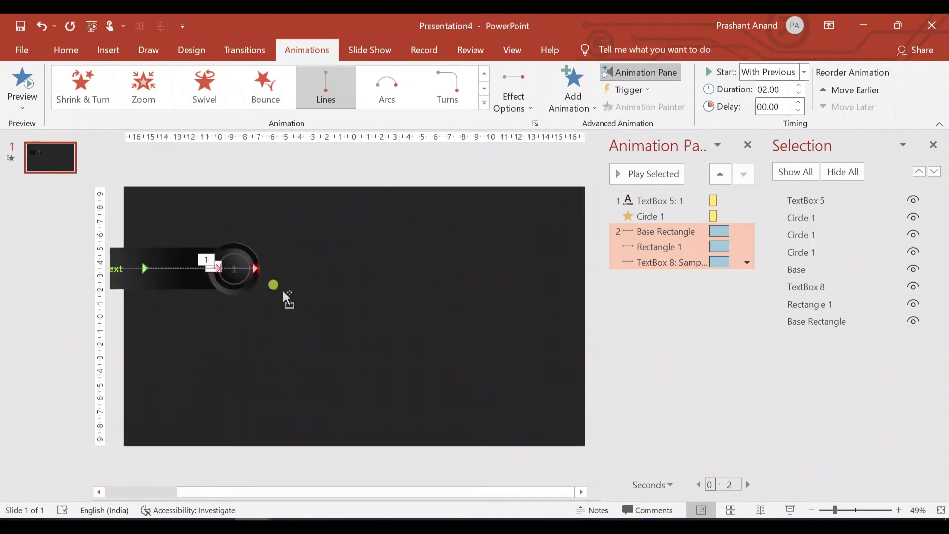
pyautogui.click(248, 267)
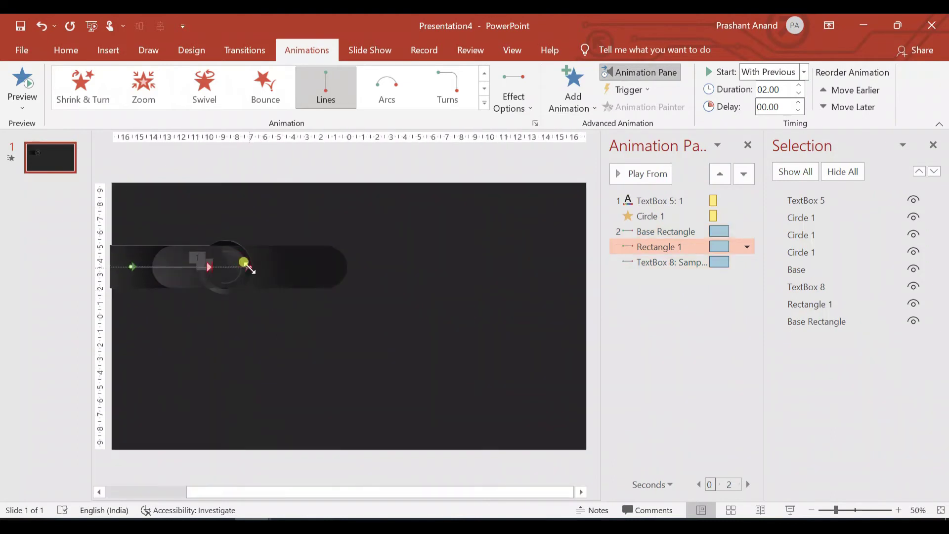
# Extend the Rectangle 1, Base Rectangle and text motion paths further right
pyautogui.moveTo(251, 269); pyautogui.dragTo(349, 271)
pyautogui.click(209, 269)
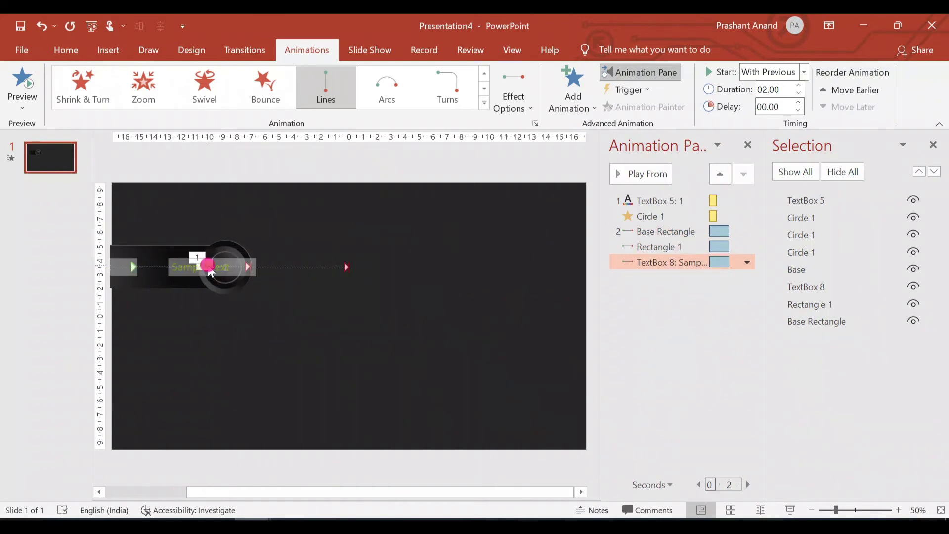
pyautogui.click(248, 266)
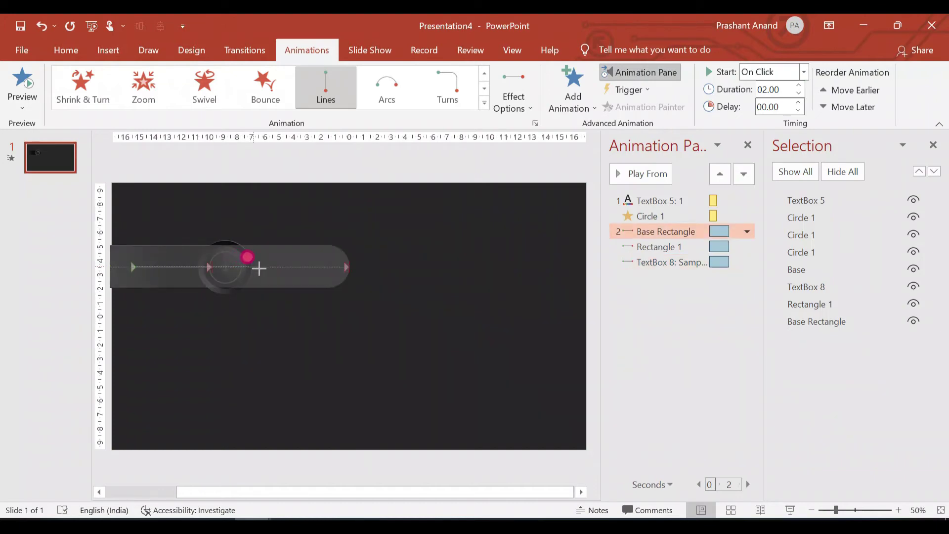
pyautogui.moveTo(282, 269); pyautogui.dragTo(348, 272)
pyautogui.moveTo(348, 272); pyautogui.dragTo(349, 273)
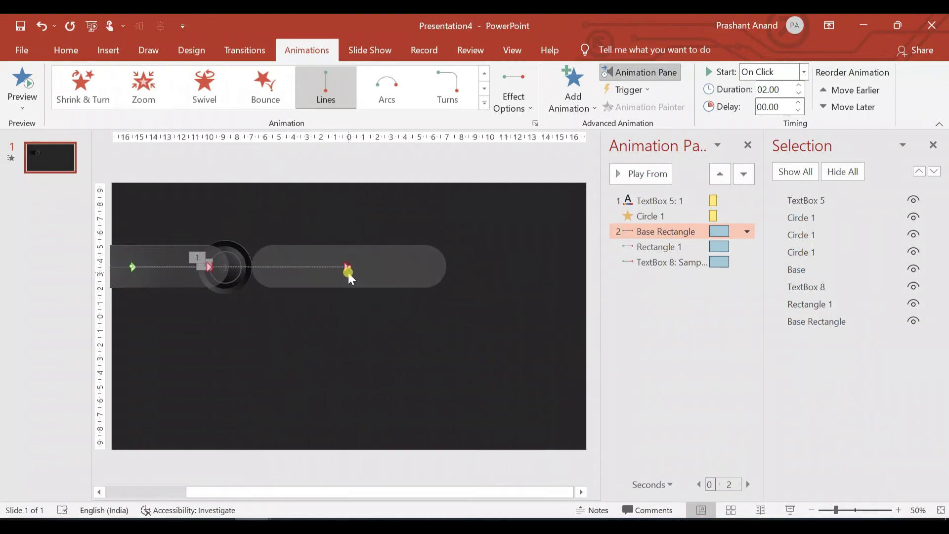
pyautogui.click(213, 270)
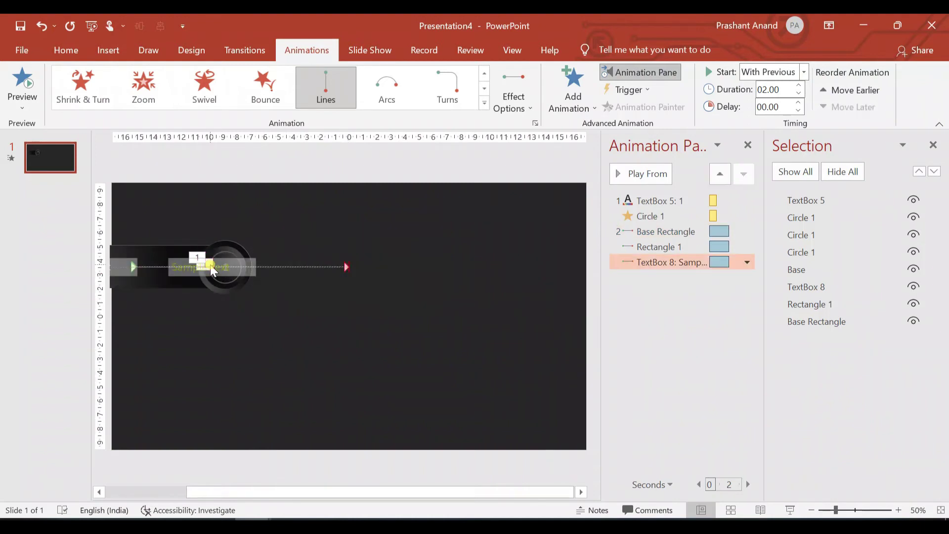
pyautogui.moveTo(214, 269); pyautogui.dragTo(304, 272)
pyautogui.click(313, 301)
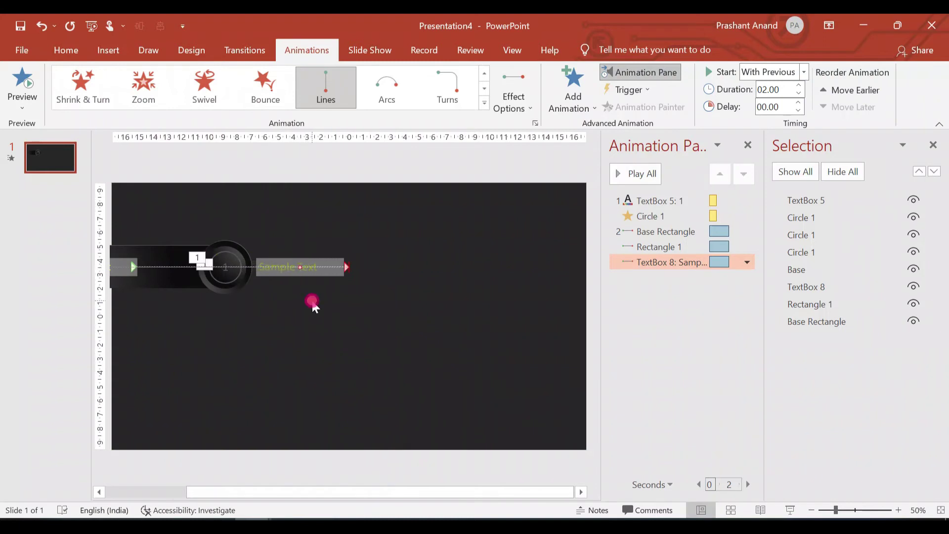
# Set the Base Rectangle slide-out to Start After Previous, then select all three bar animations
pyautogui.click(684, 229)
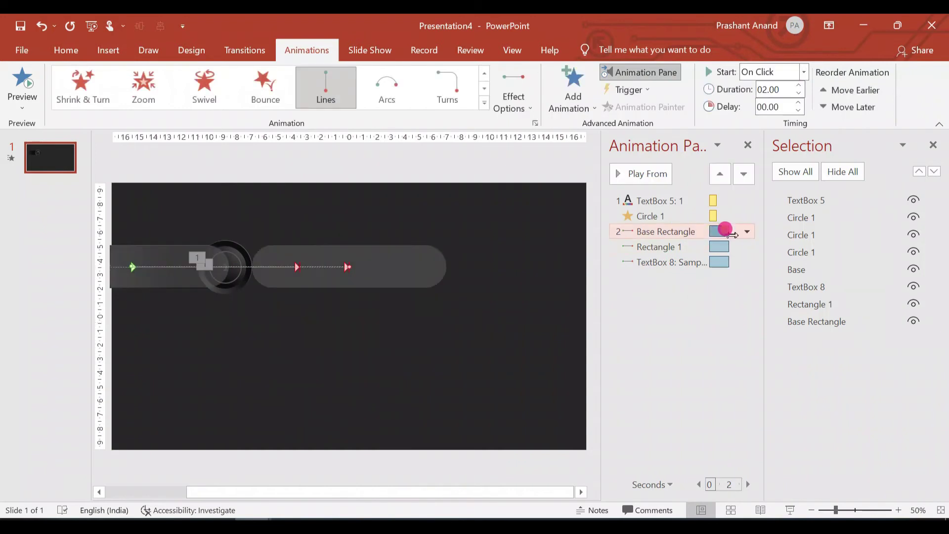
pyautogui.click(746, 232)
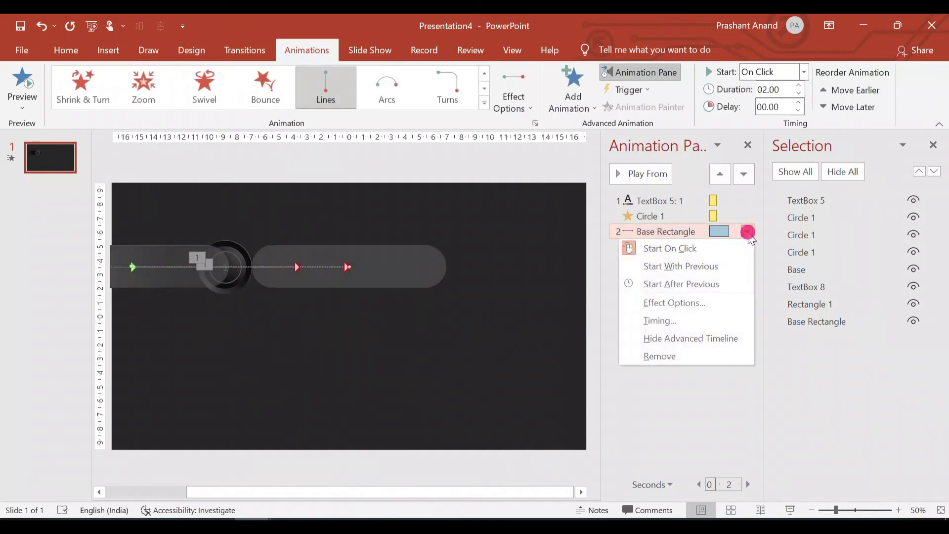
pyautogui.click(736, 283)
pyautogui.keyDown('shift'); pyautogui.click(751, 263); pyautogui.keyUp('shift')
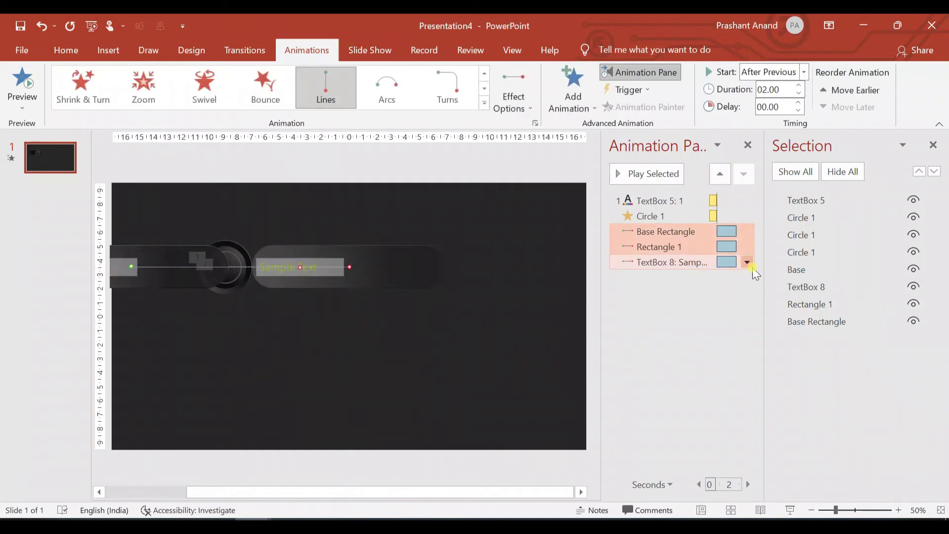
pyautogui.click(747, 262)
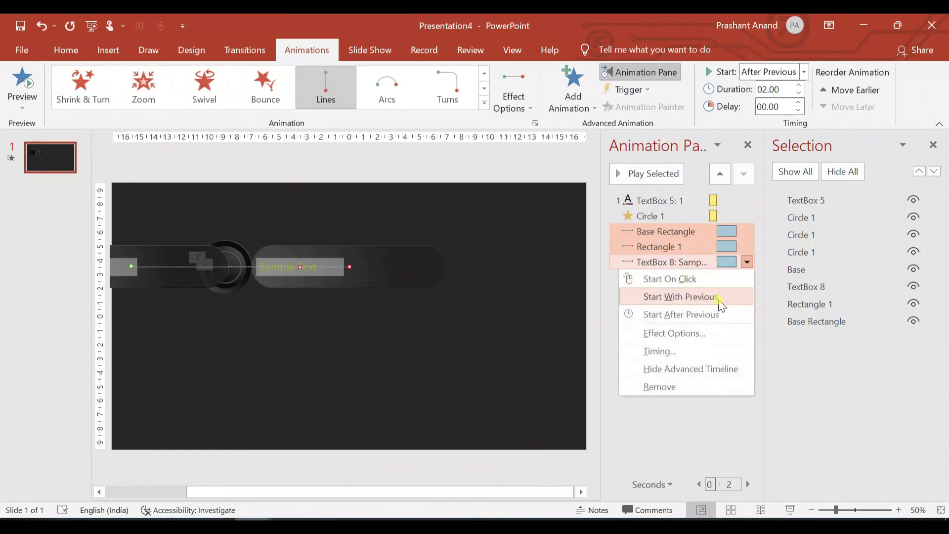
# Remove the slide's smooth start and smooth end and set bounce end to 0.4 sec
pyautogui.click(720, 332)
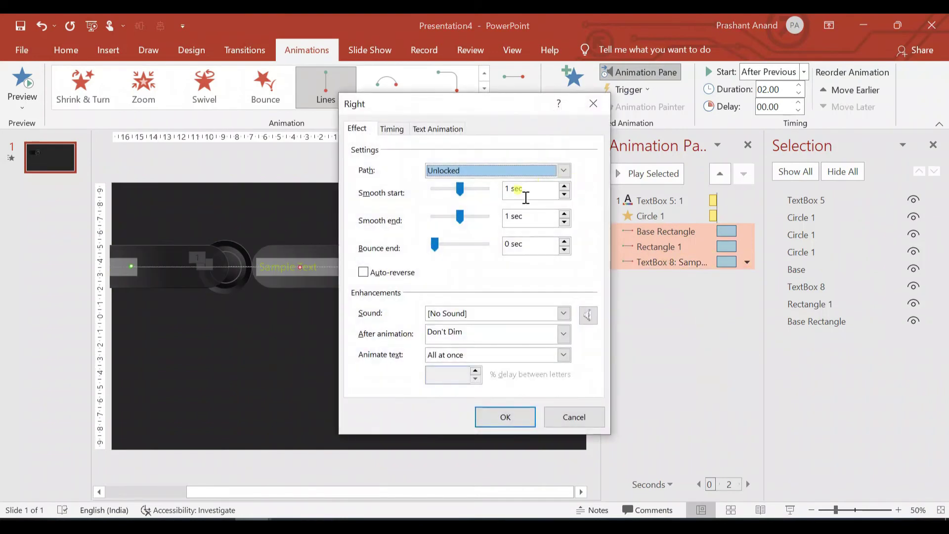
pyautogui.moveTo(460, 190); pyautogui.dragTo(415, 195)
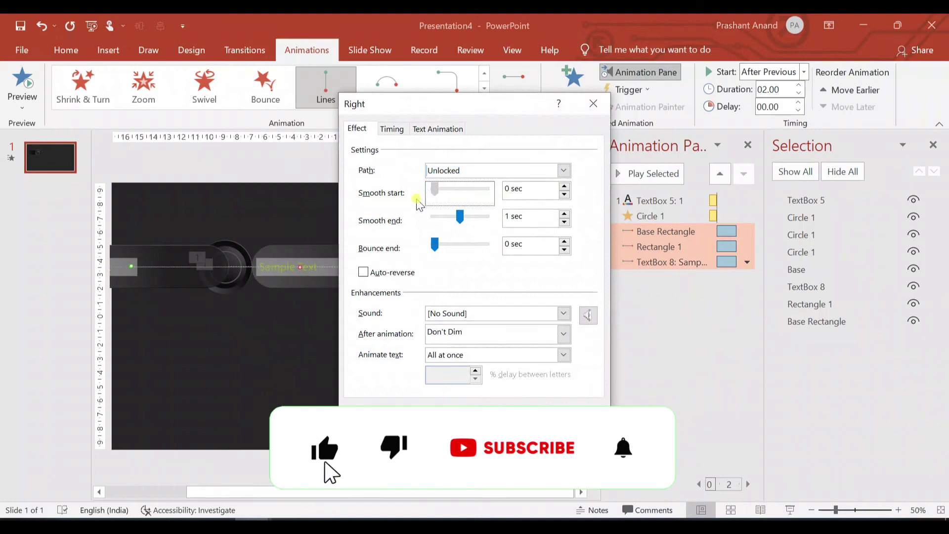
pyautogui.moveTo(459, 216); pyautogui.dragTo(435, 218)
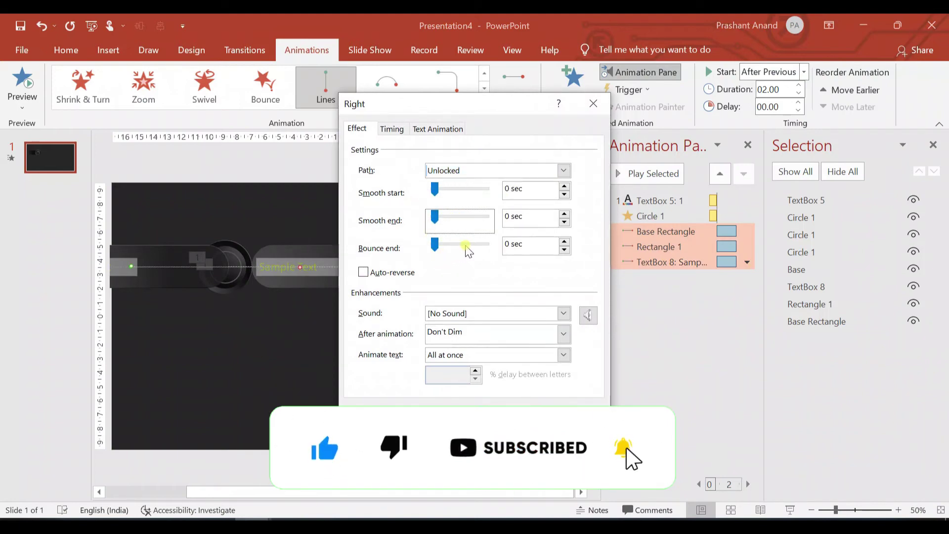
pyautogui.click(509, 246)
pyautogui.write('.4')
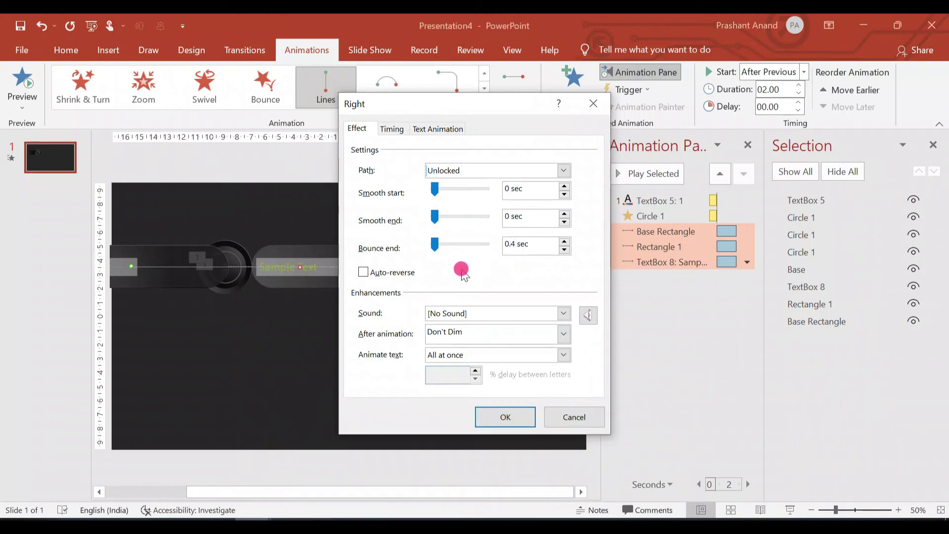
pyautogui.click(456, 257)
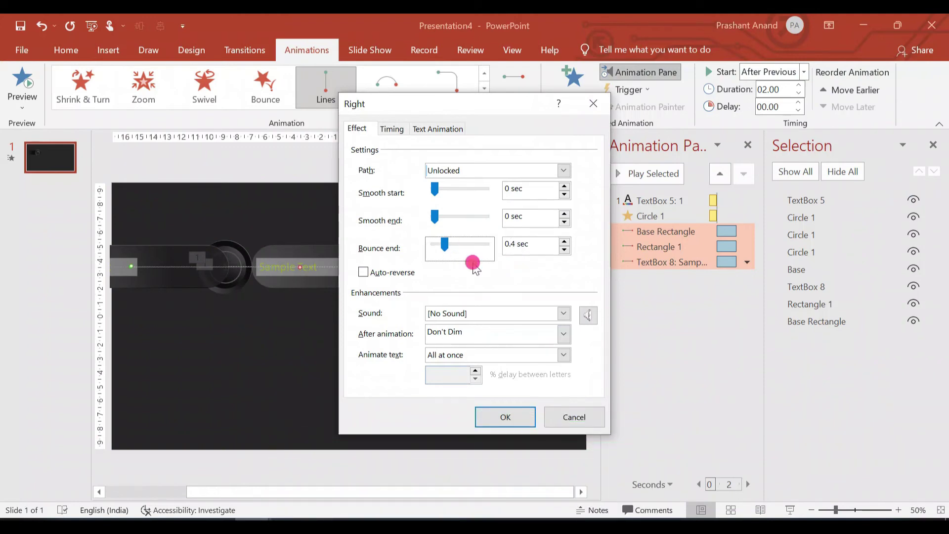
pyautogui.click(564, 241)
# Set the motion duration to 0.5 seconds, lengthen the end bounce, and confirm
pyautogui.click(396, 128)
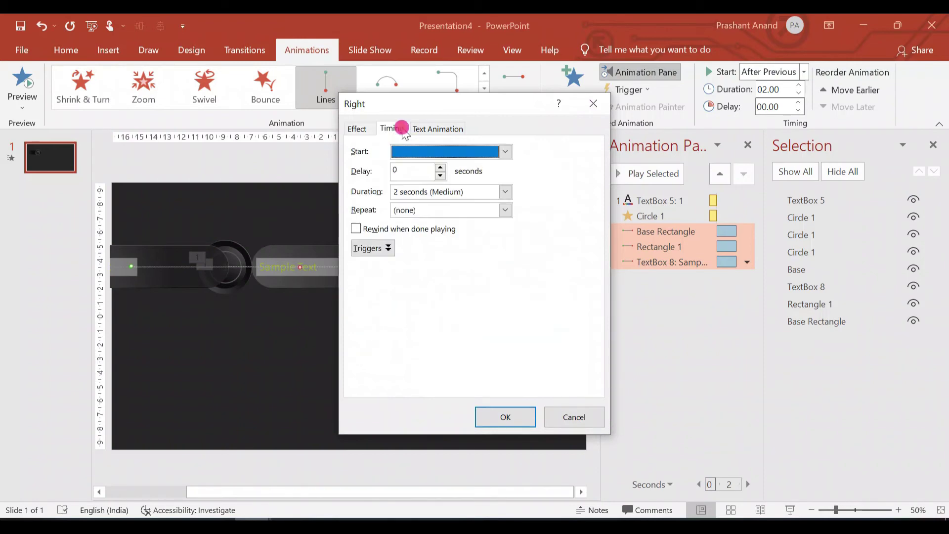
pyautogui.click(511, 191)
pyautogui.click(447, 259)
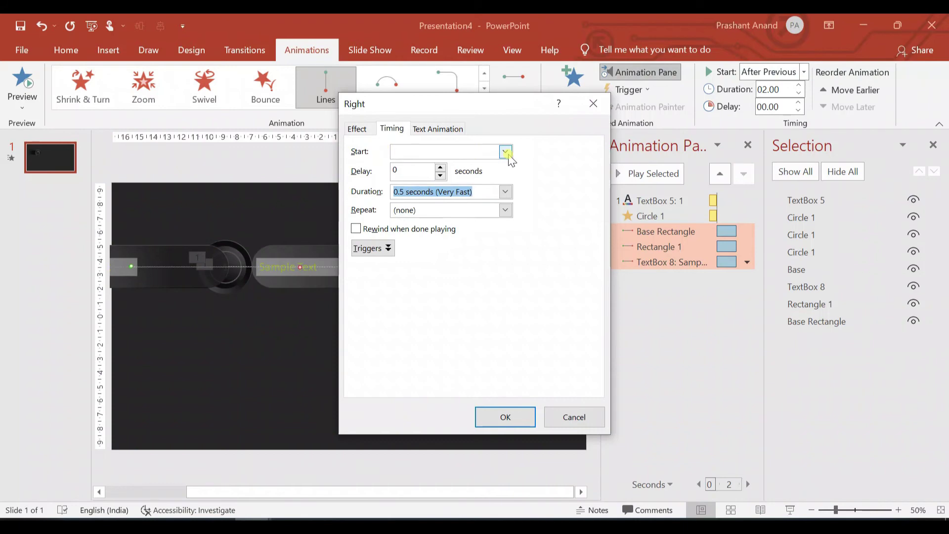
pyautogui.click(359, 128)
pyautogui.moveTo(446, 248); pyautogui.dragTo(476, 252)
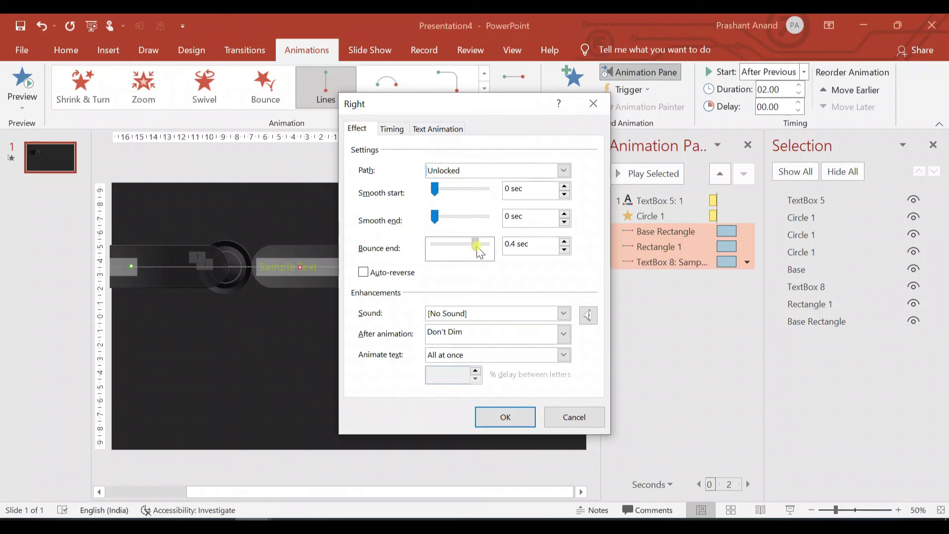
pyautogui.click(523, 426)
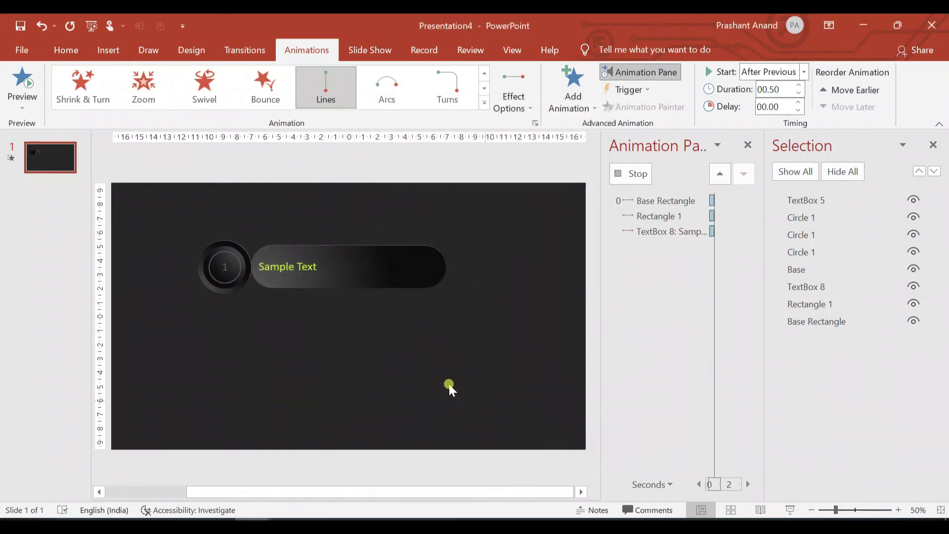
# Set the TextBox 8 motion path to Start After Previous, then select the Base shape
pyautogui.click(699, 262)
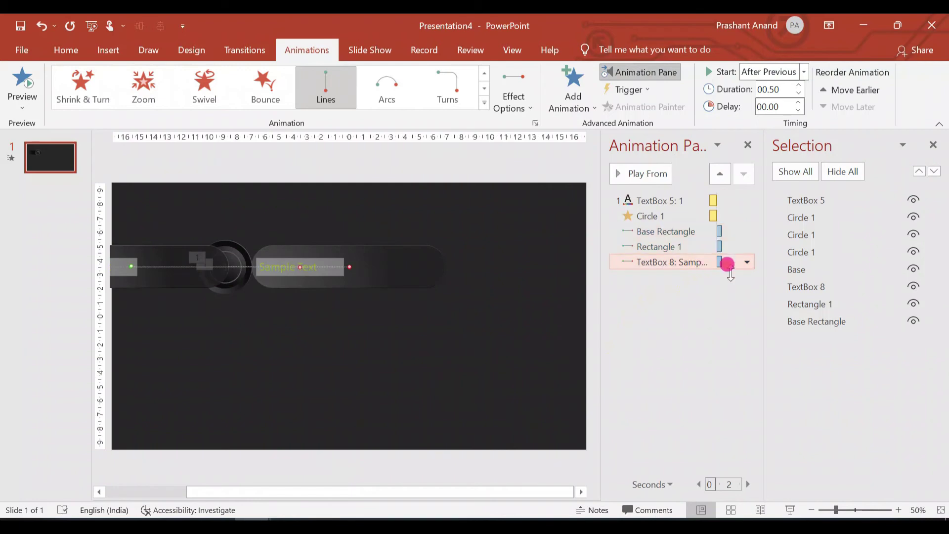
pyautogui.click(746, 262)
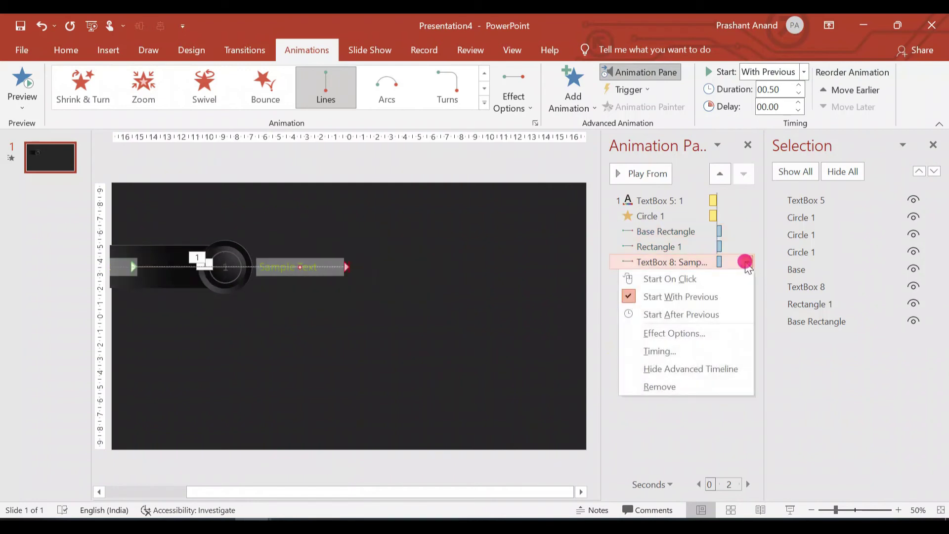
pyautogui.click(723, 317)
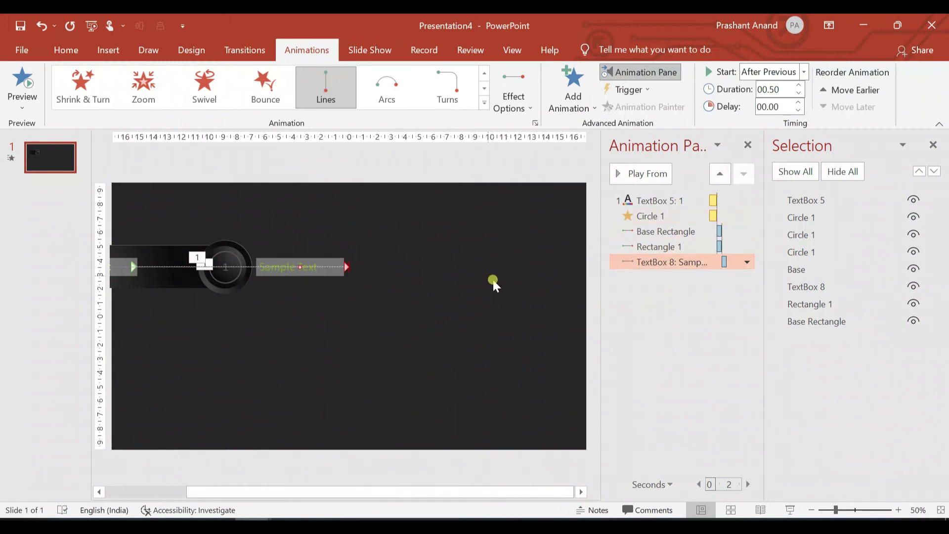
pyautogui.click(489, 282)
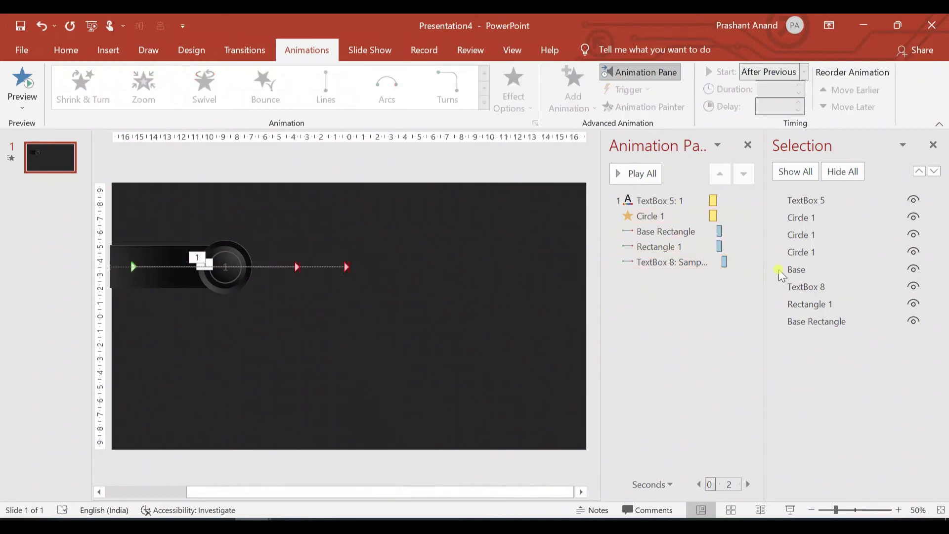
pyautogui.click(799, 269)
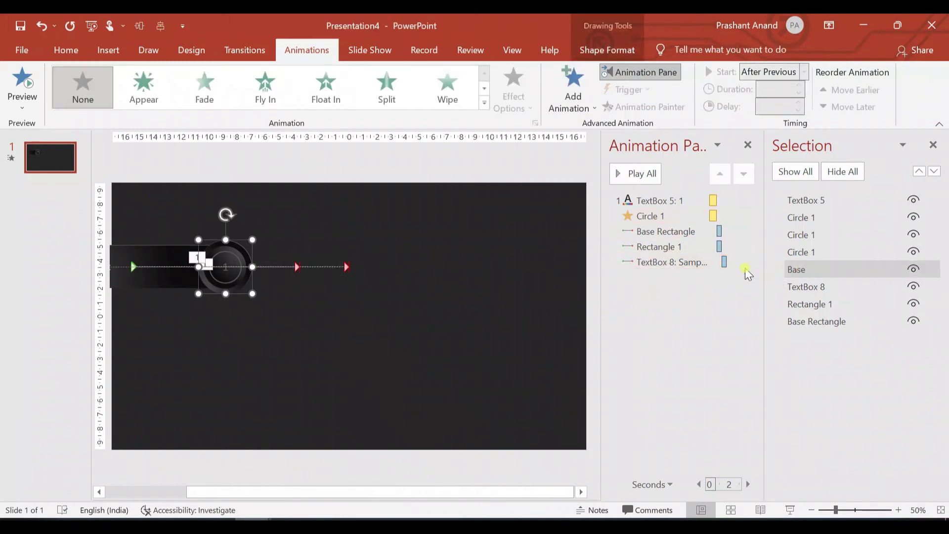
# Give Base a lime green Object Color emphasis that starts After Previous
pyautogui.click(485, 102)
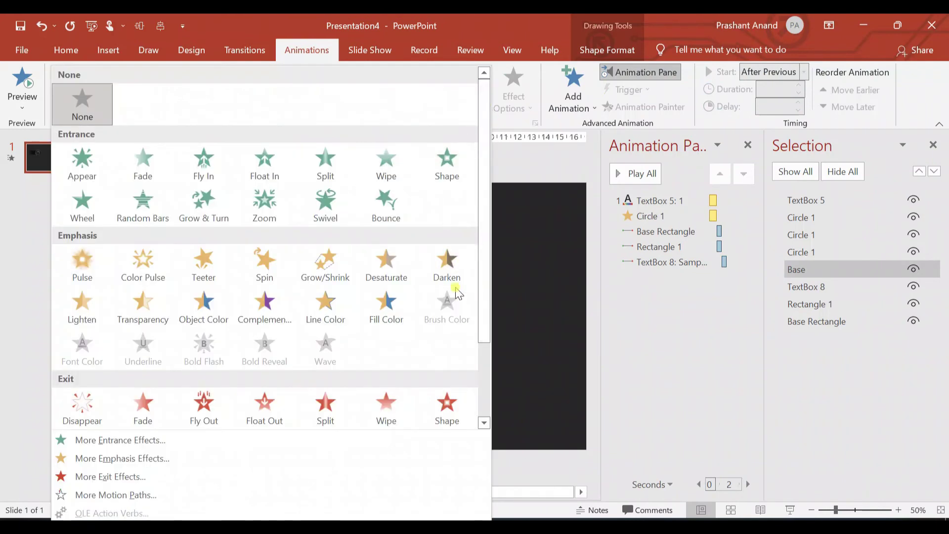
pyautogui.click(204, 316)
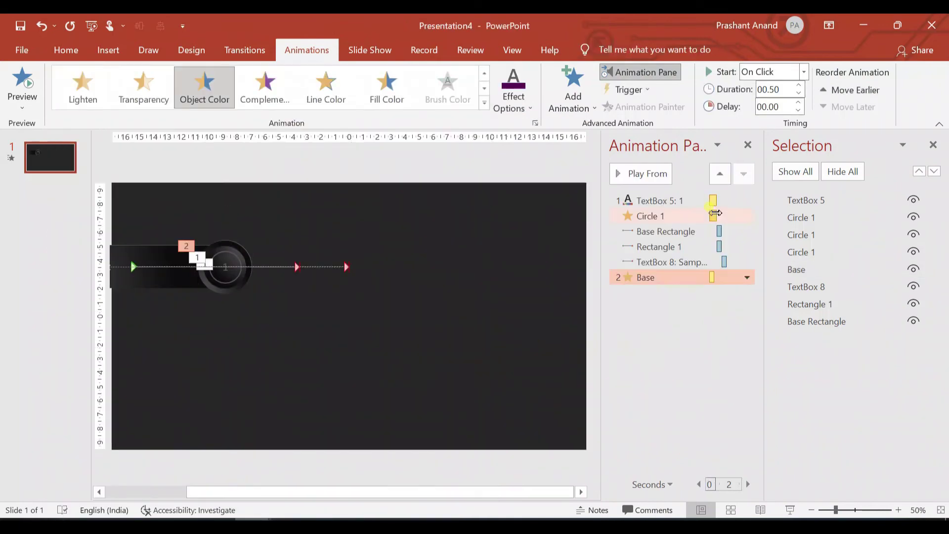
pyautogui.click(516, 102)
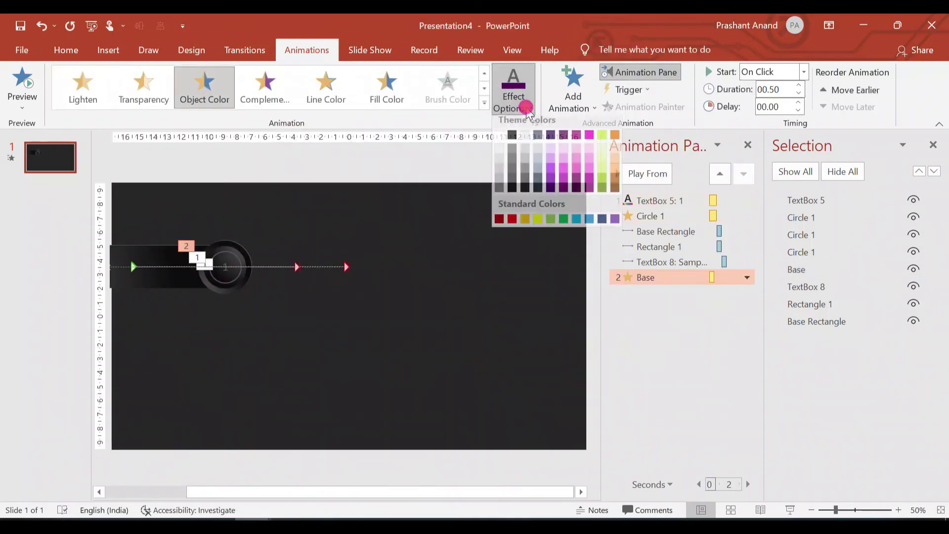
pyautogui.click(602, 143)
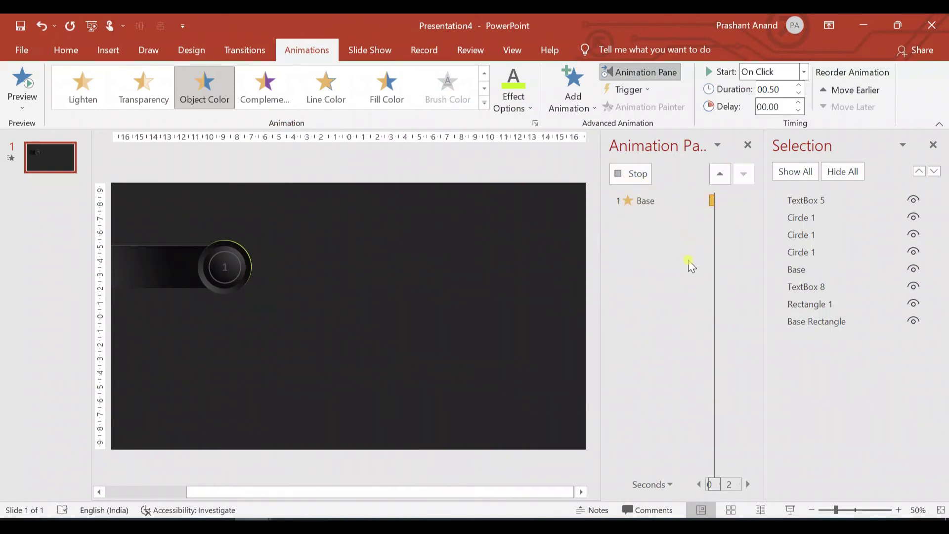
pyautogui.click(748, 278)
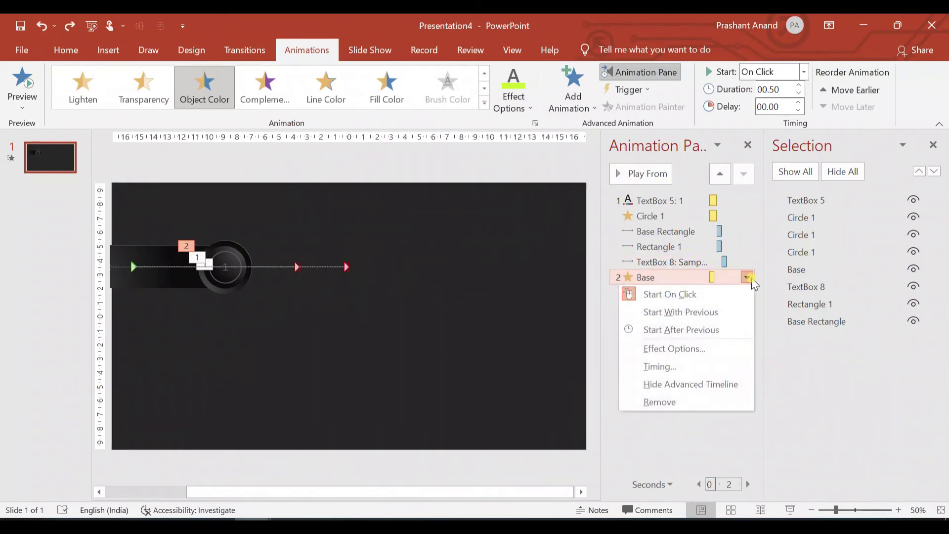
pyautogui.click(737, 330)
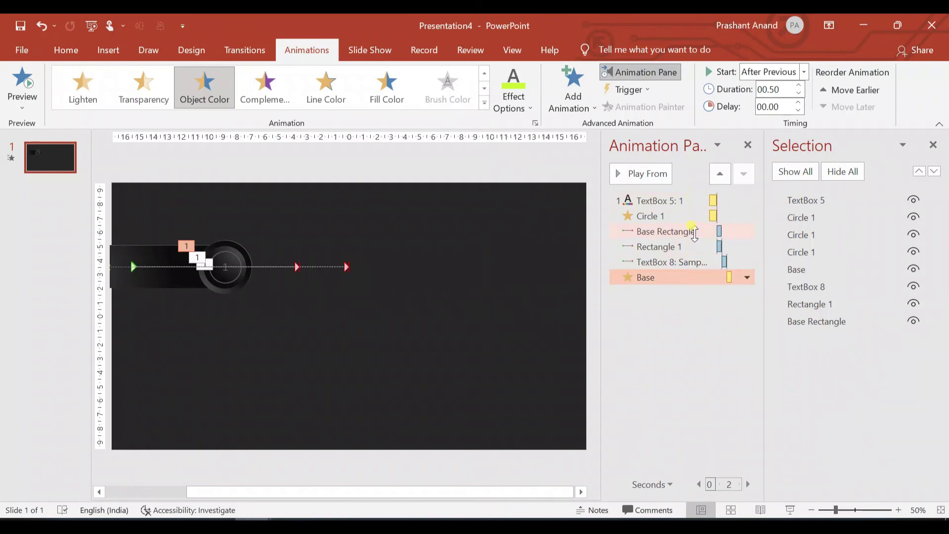
# Give Base Rectangle a lime-green Object Color emphasis that starts With Previous
pyautogui.click(824, 322)
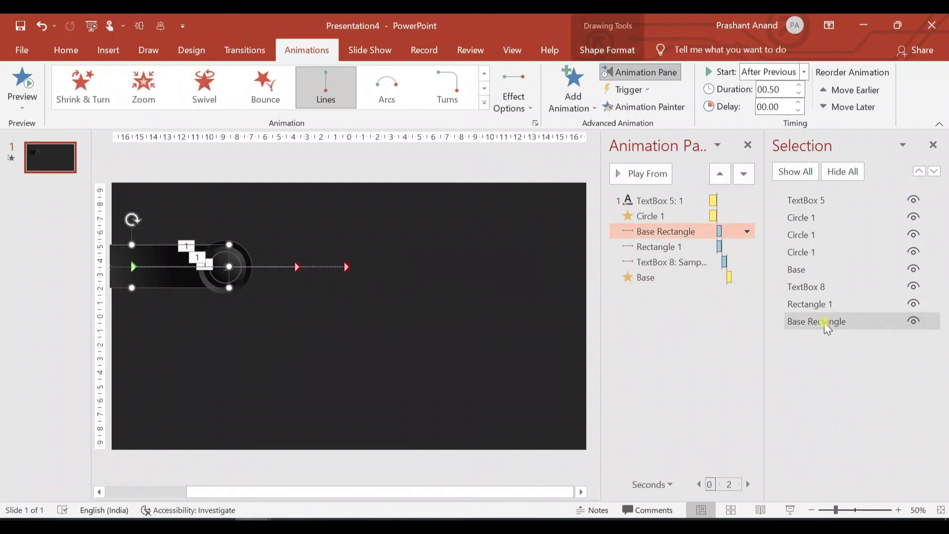
pyautogui.click(573, 95)
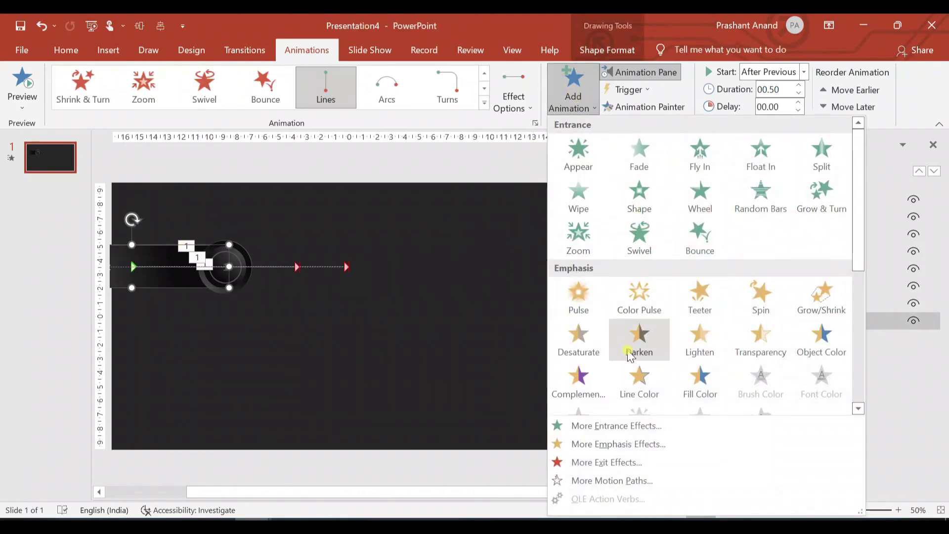
pyautogui.click(821, 341)
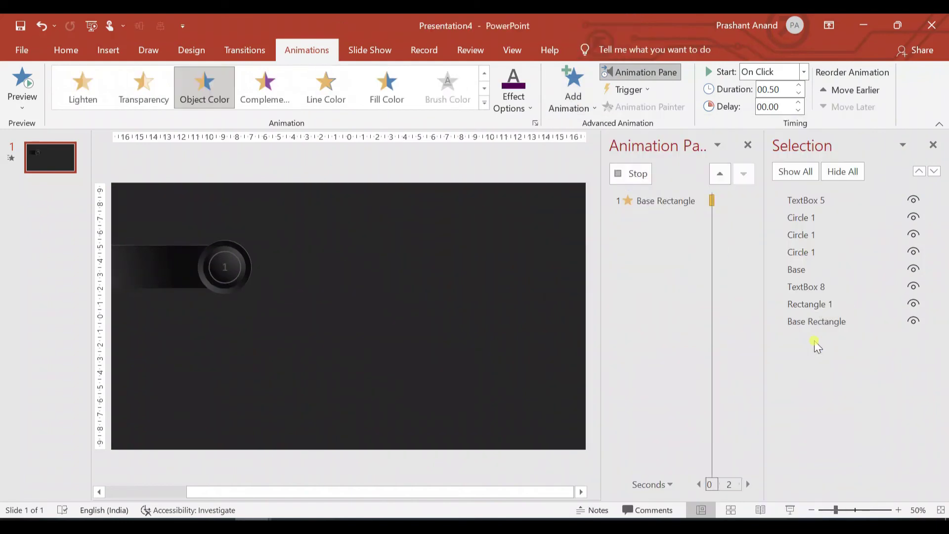
pyautogui.click(513, 92)
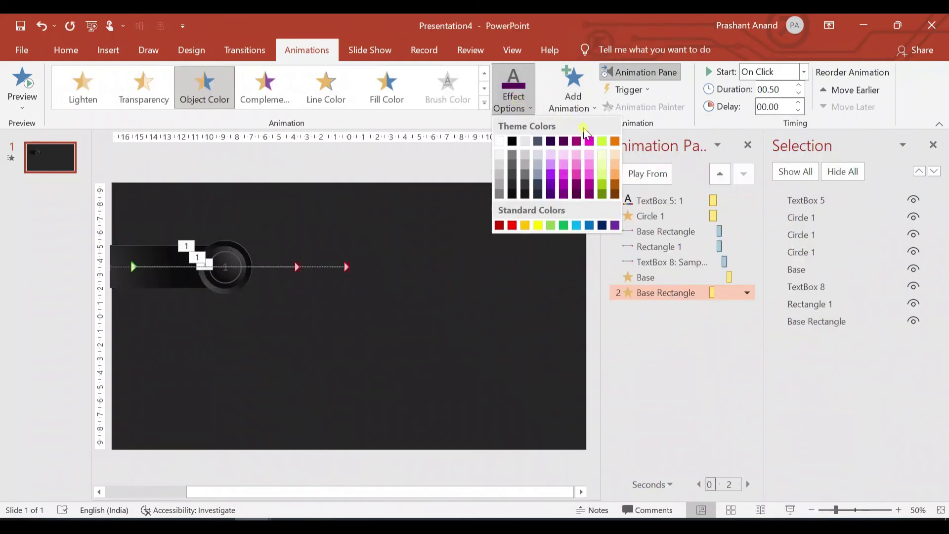
pyautogui.click(603, 141)
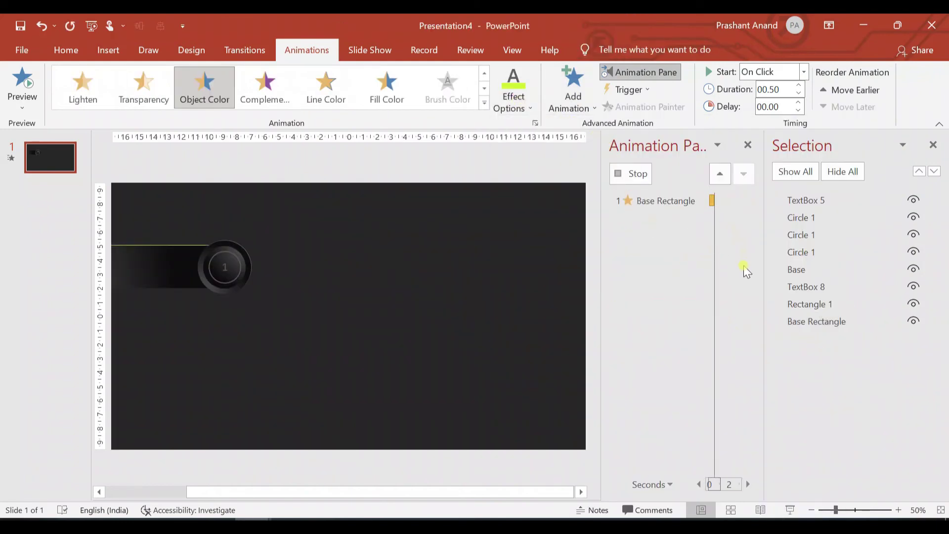
pyautogui.click(747, 293)
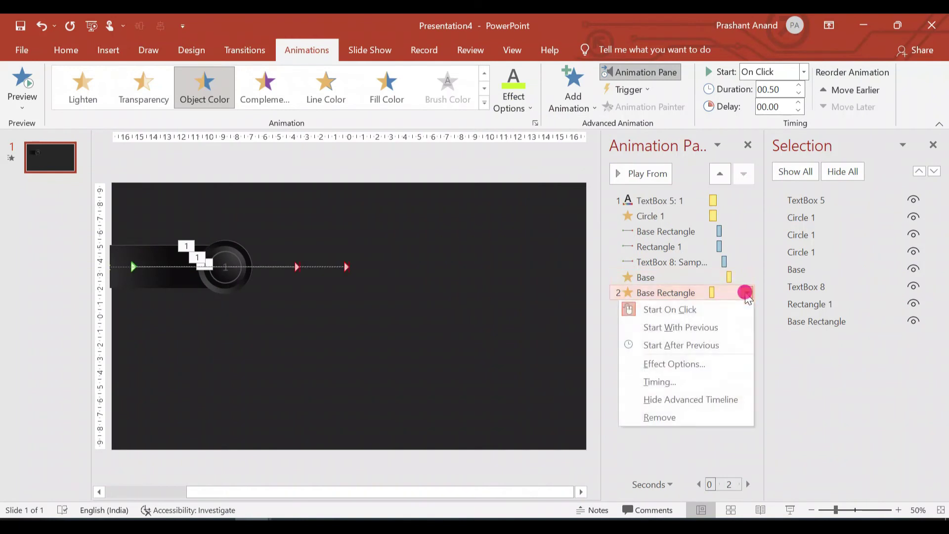
pyautogui.click(712, 327)
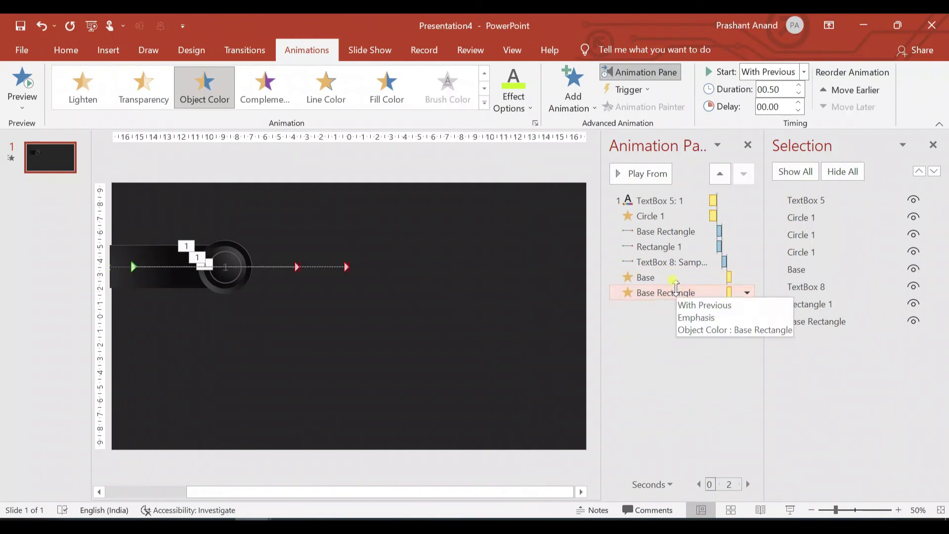
# Preview the animations, then play the slide as a full-screen show
pyautogui.click(634, 174)
pyautogui.click(635, 174)
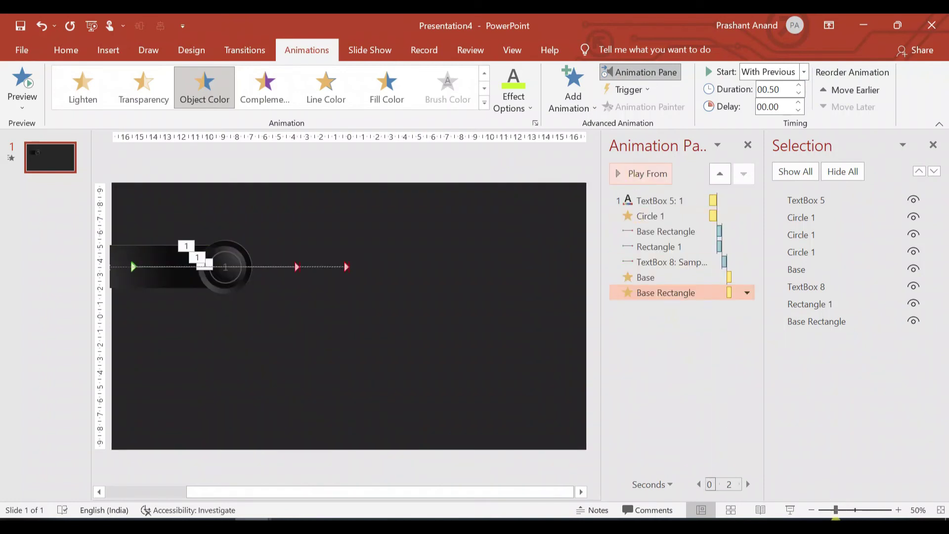
pyautogui.click(791, 509)
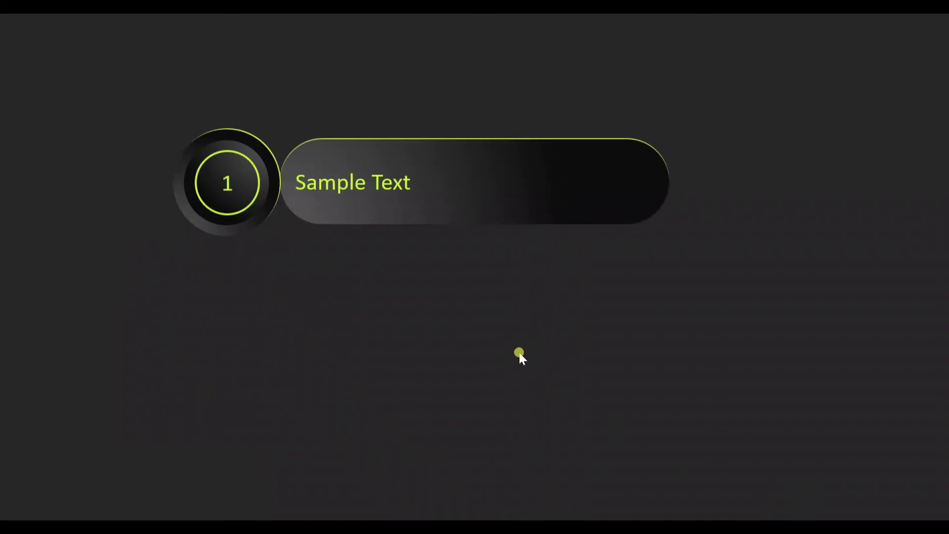
# End the show, select all shapes of the numbered item and duplicate them with Ctrl+D
pyautogui.press('Escape')
pyautogui.scroll(-3, 506, 345)
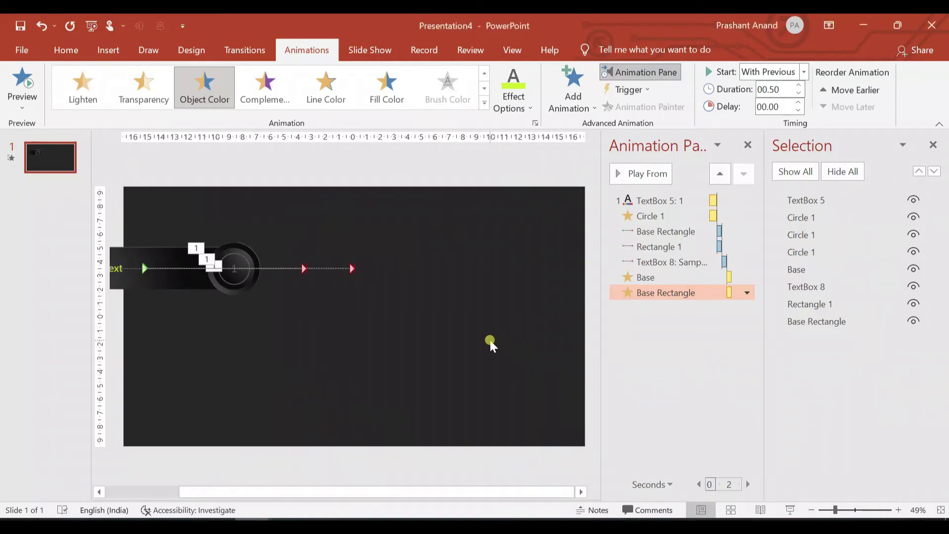
pyautogui.scroll(3, 312, 330)
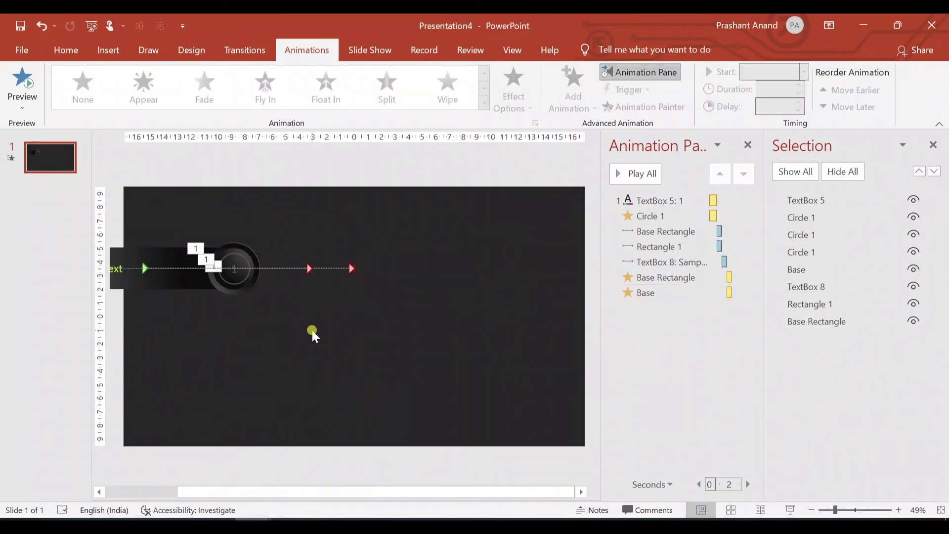
pyautogui.scroll(-2, 313, 330)
pyautogui.moveTo(140, 267); pyautogui.dragTo(268, 372)
pyautogui.hotkey('ctrl', 'd')
pyautogui.hotkey('ctrl', 'd')
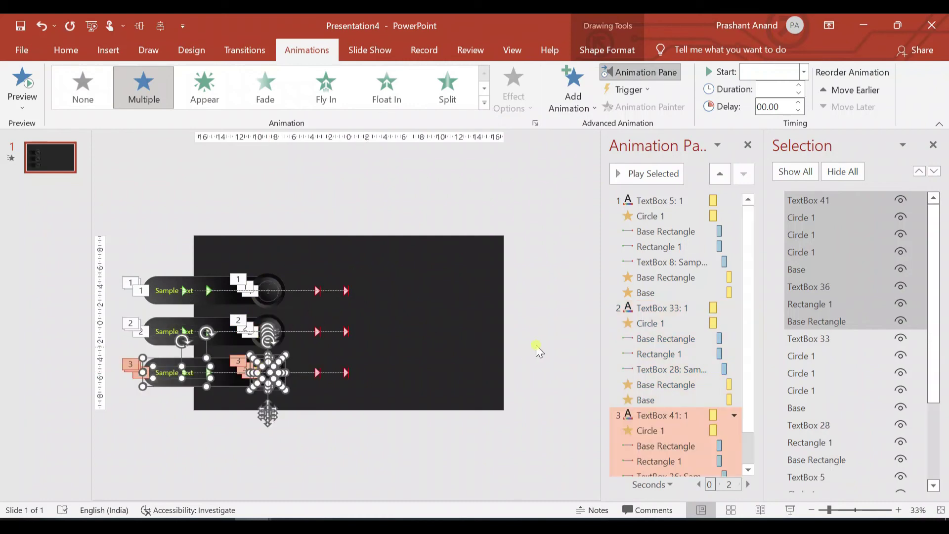
# Recolour the second row's number, circle line and bar emphasis animations to purple
pyautogui.click(587, 329)
pyautogui.click(689, 267)
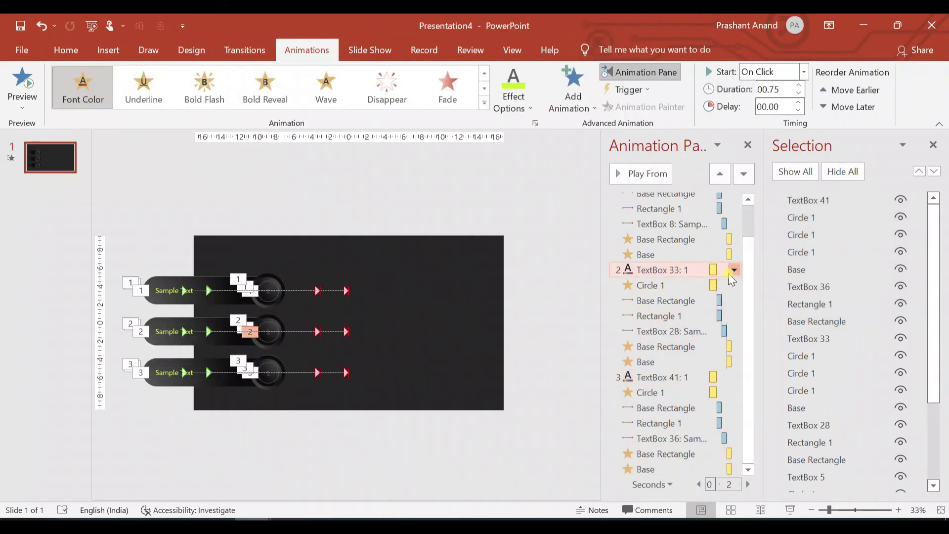
pyautogui.click(521, 108)
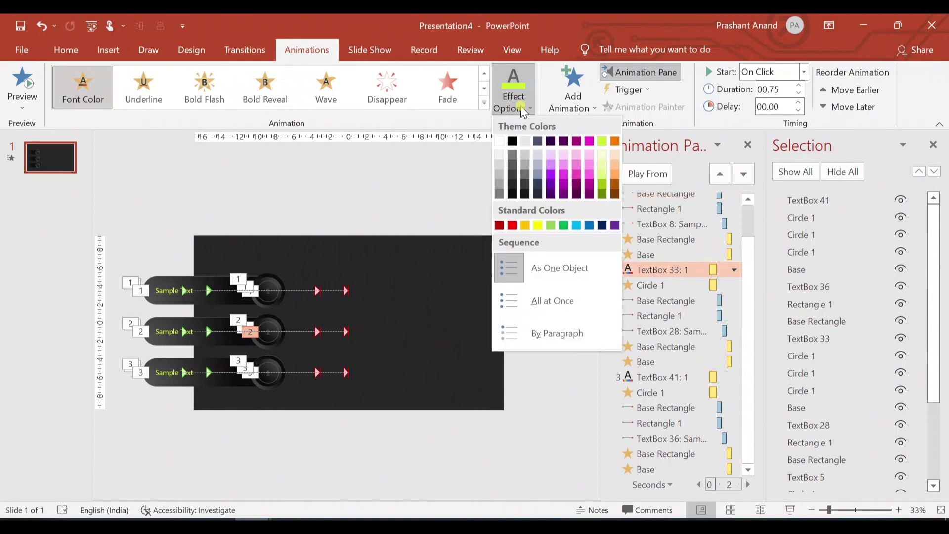
pyautogui.click(551, 173)
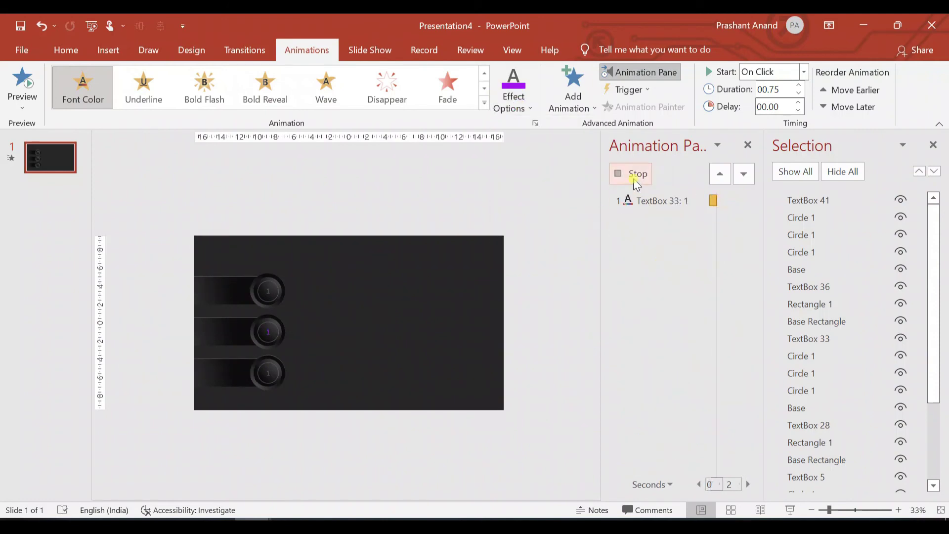
pyautogui.click(725, 326)
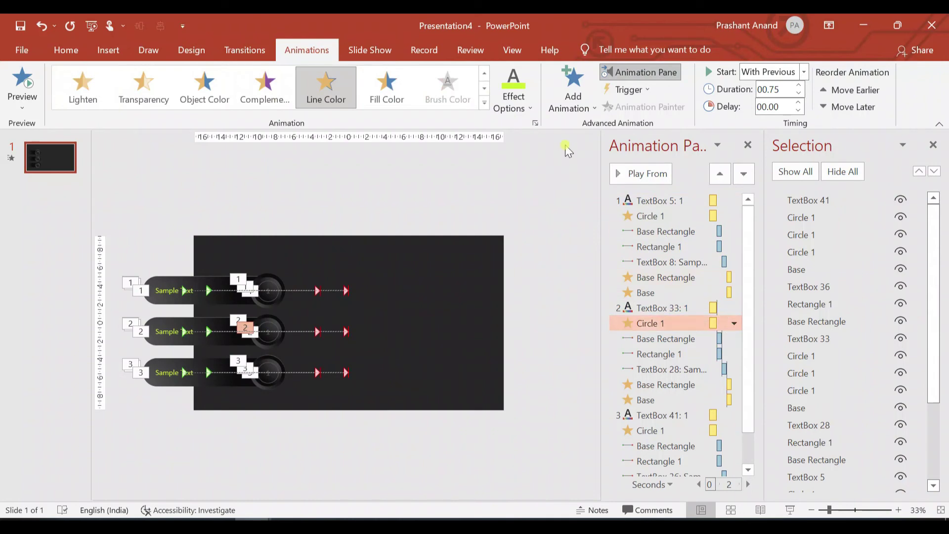
pyautogui.click(513, 99)
pyautogui.click(550, 173)
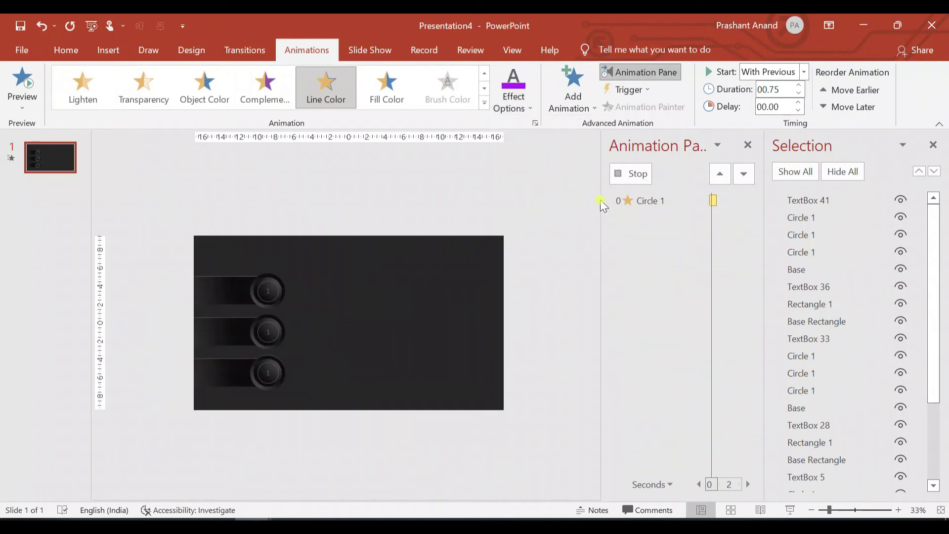
pyautogui.click(706, 386)
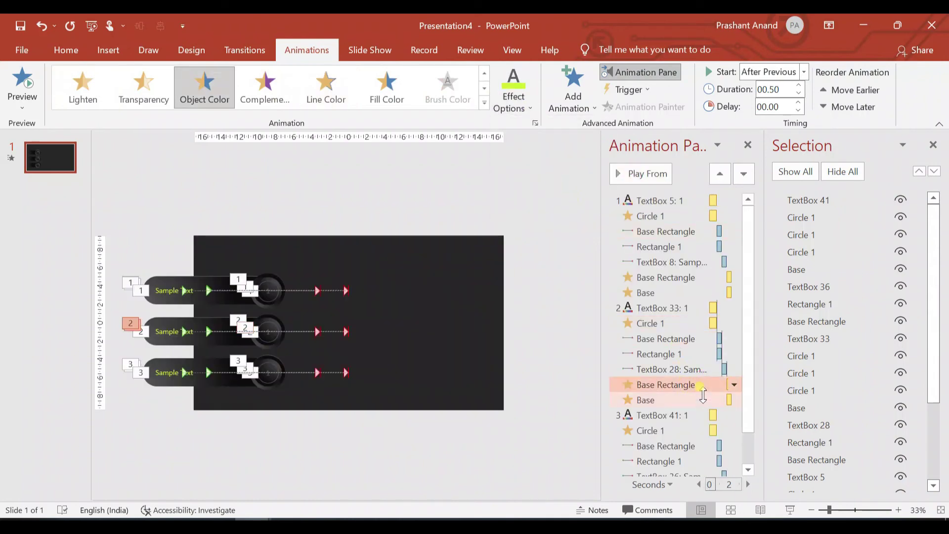
pyautogui.keyDown('shift'); pyautogui.click(697, 400); pyautogui.keyUp('shift')
pyautogui.click(521, 103)
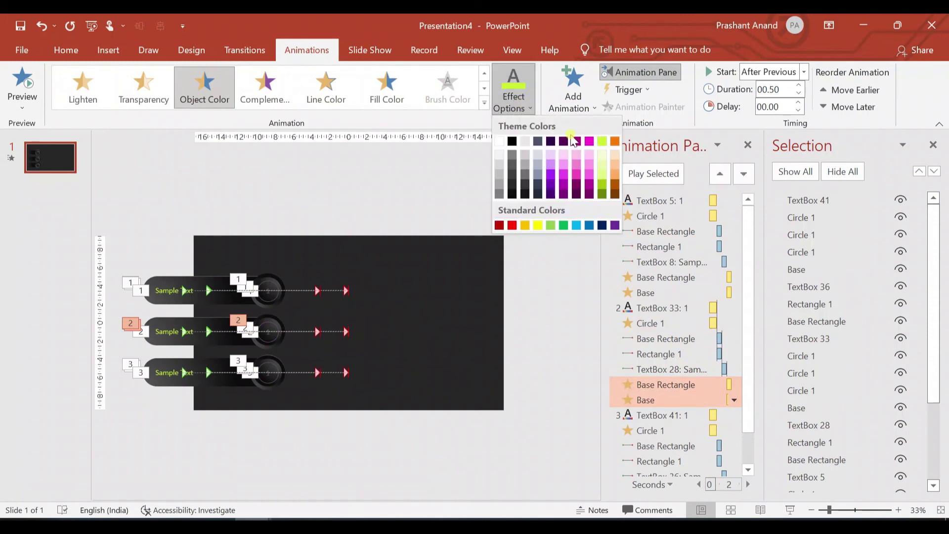
pyautogui.click(554, 176)
pyautogui.click(643, 181)
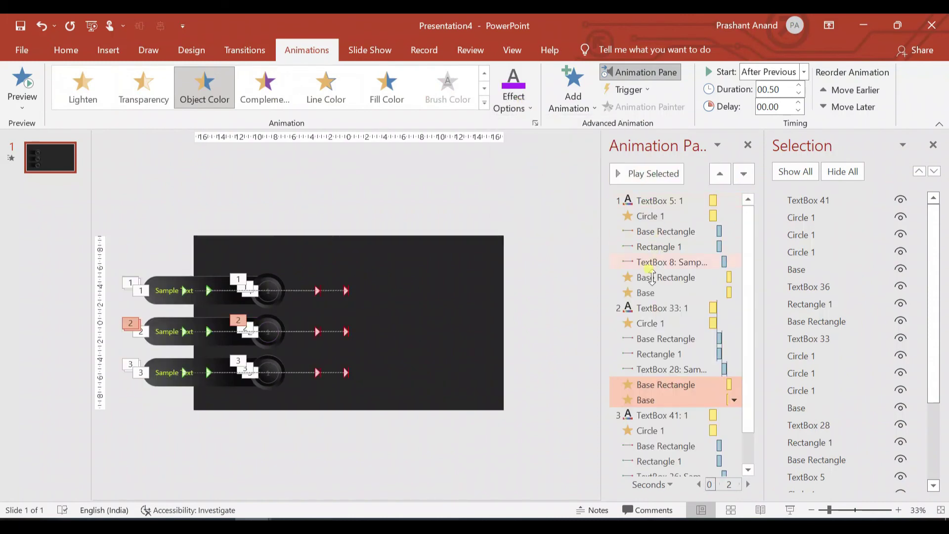
# Make the third row's number and ring animations magenta and its bar recolour purple
pyautogui.click(621, 377)
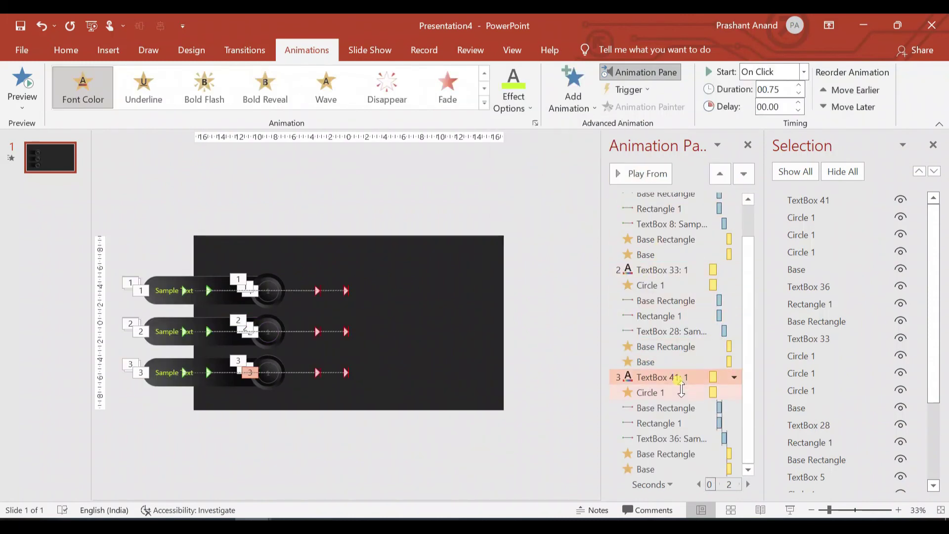
pyautogui.keyDown('shift'); pyautogui.click(621, 393); pyautogui.keyUp('shift')
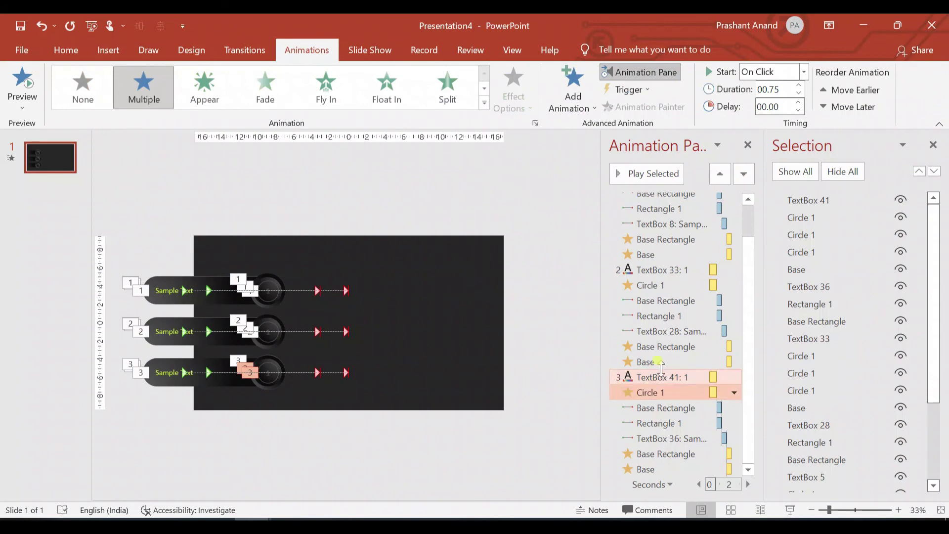
pyautogui.click(711, 378)
pyautogui.click(527, 109)
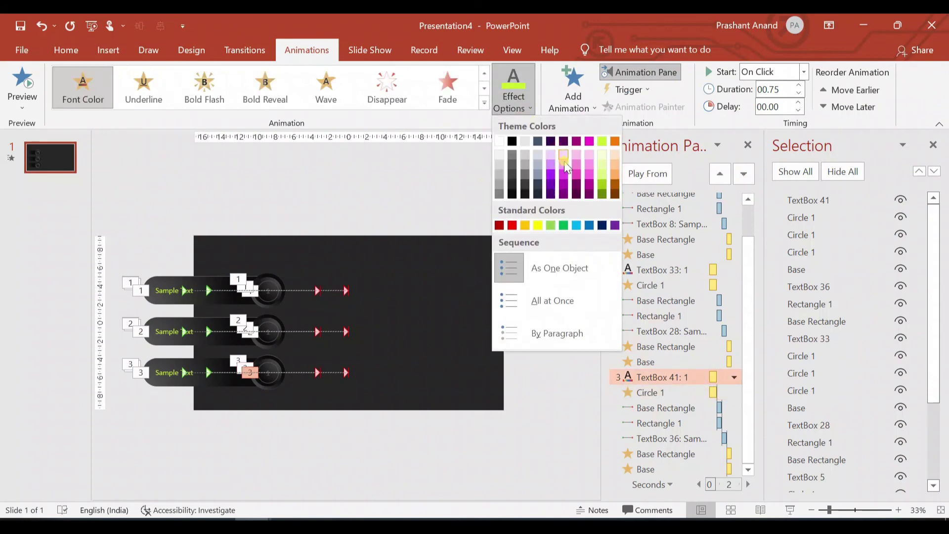
pyautogui.click(564, 174)
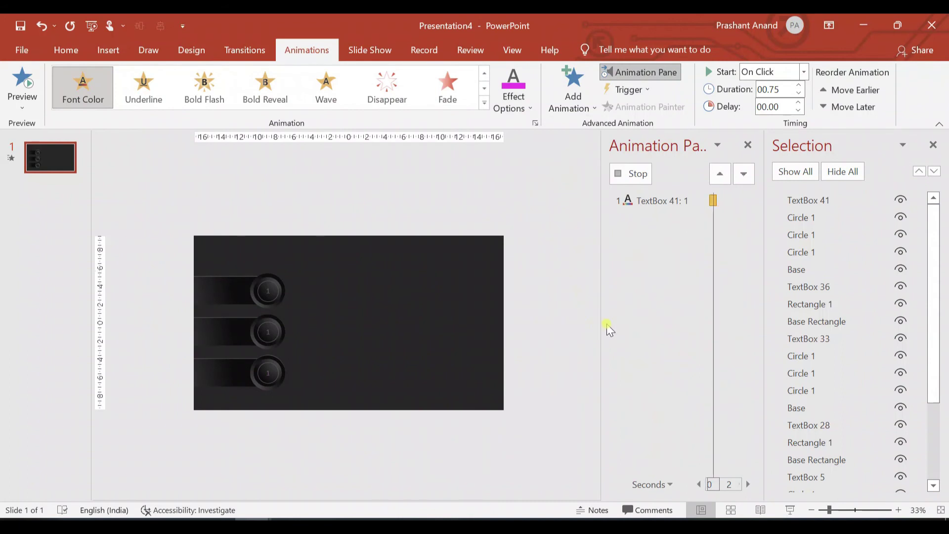
pyautogui.click(665, 429)
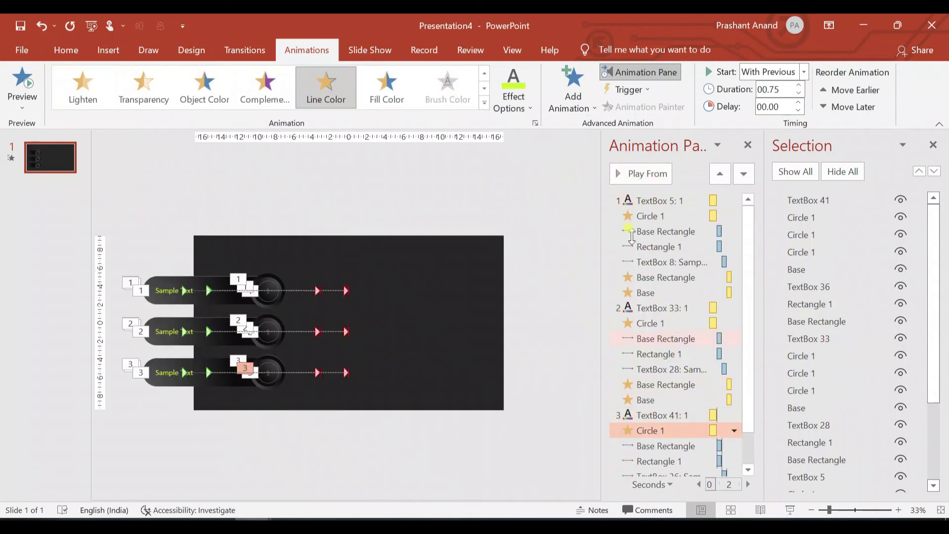
pyautogui.click(532, 109)
pyautogui.click(562, 174)
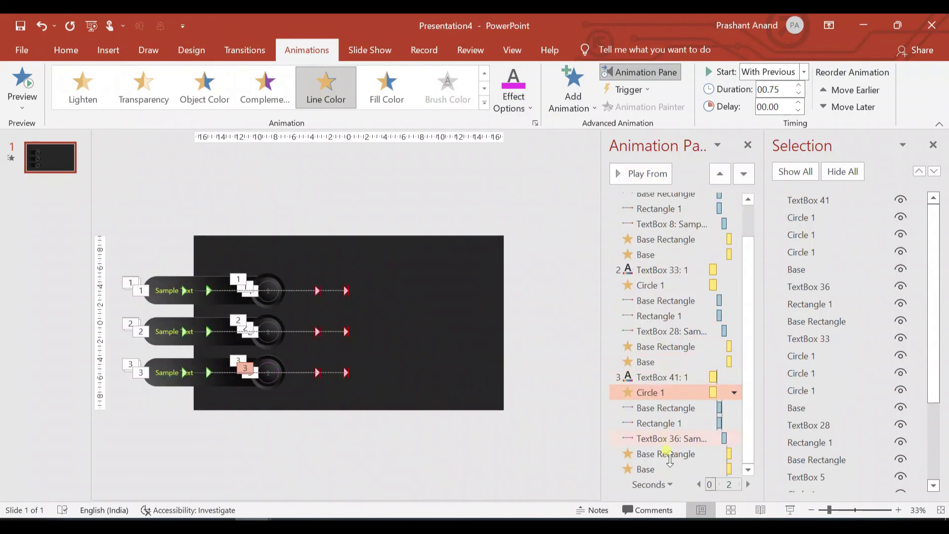
pyautogui.click(670, 454)
pyautogui.keyDown('shift'); pyautogui.click(658, 469); pyautogui.keyUp('shift')
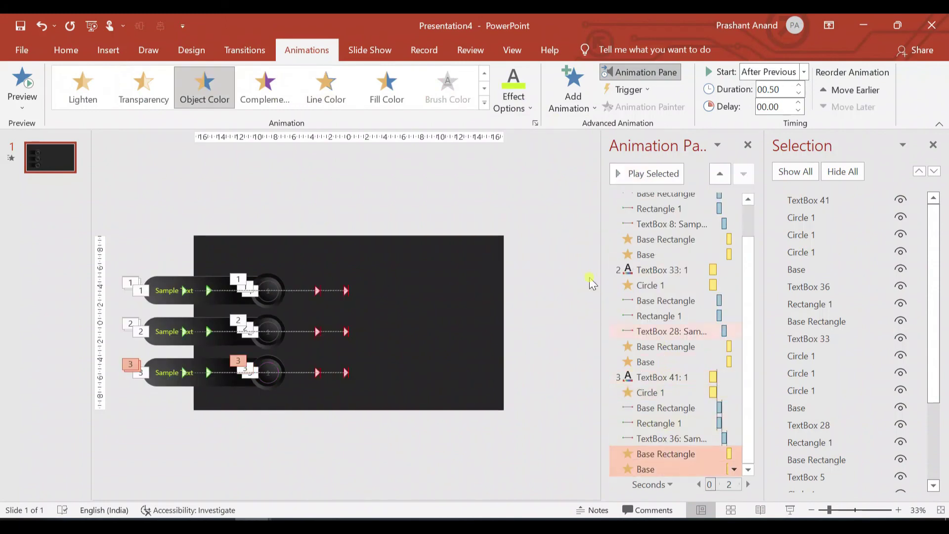
pyautogui.click(530, 109)
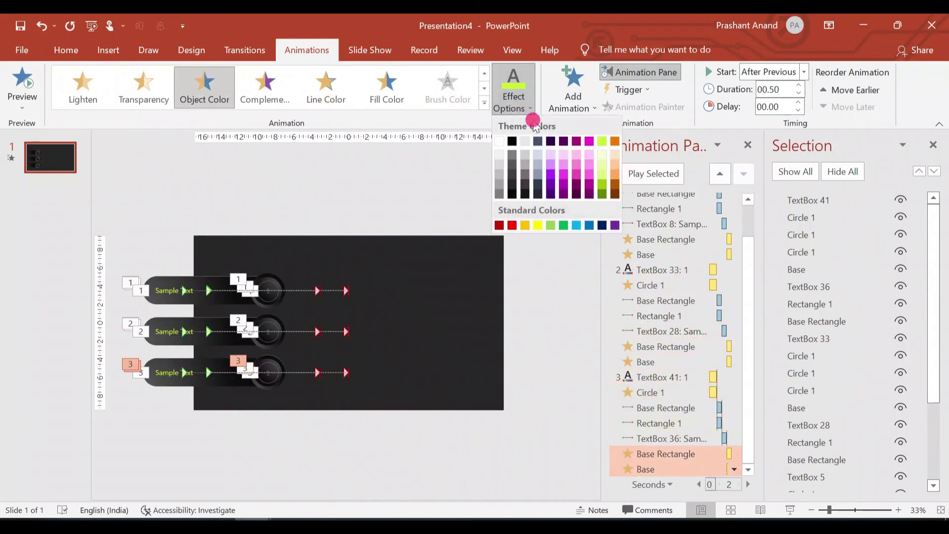
pyautogui.click(553, 186)
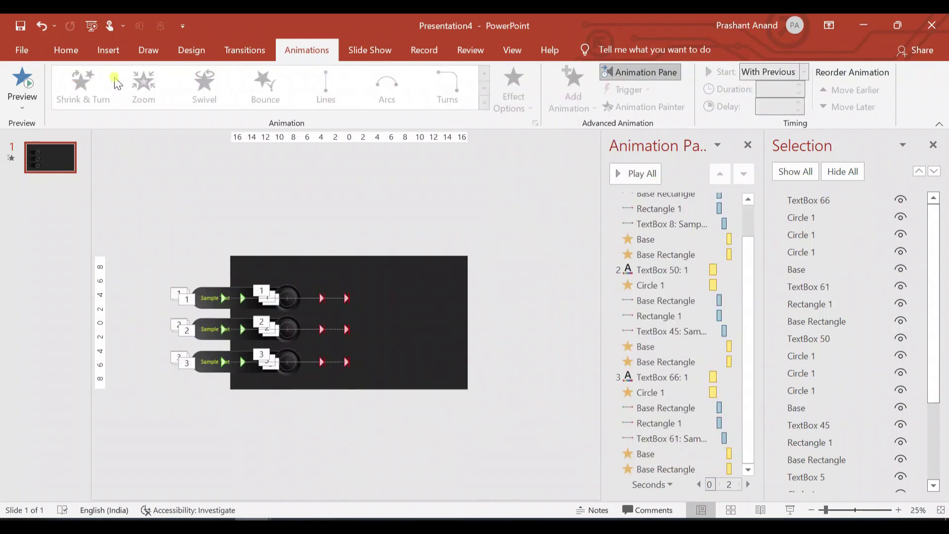
# Draw a dark grey rectangle with no outline over the slide's left side
pyautogui.click(108, 49)
pyautogui.click(236, 85)
pyautogui.click(265, 145)
pyautogui.moveTo(231, 255); pyautogui.dragTo(289, 390)
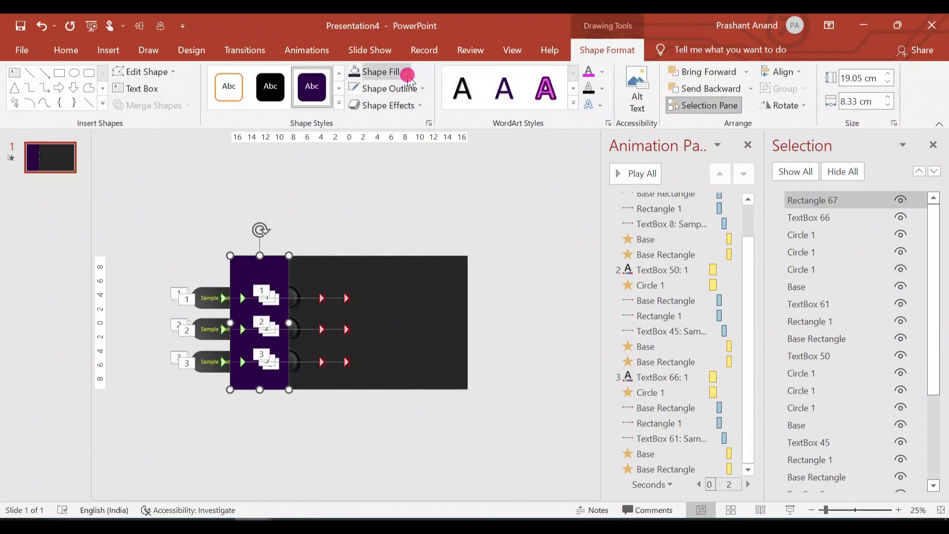
pyautogui.click(404, 71)
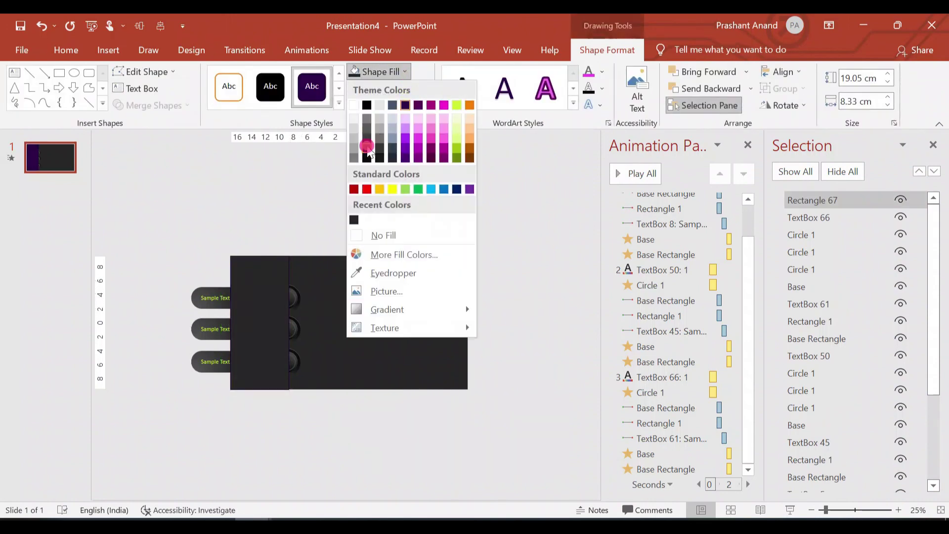
pyautogui.click(367, 147)
pyautogui.click(394, 89)
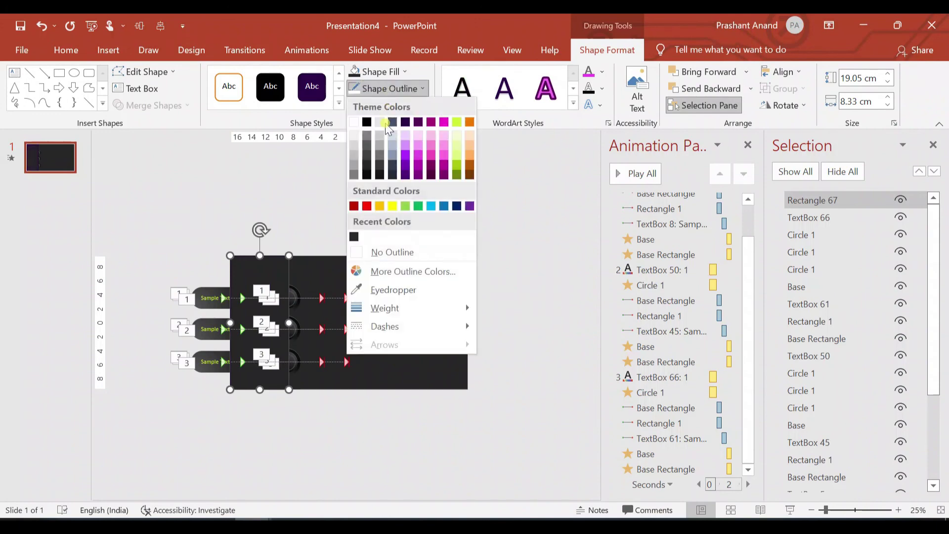
pyautogui.click(388, 252)
# Bring the numbered circles and their bases in front of the rectangle
pyautogui.moveTo(348, 216)
pyautogui.mouseDown()
pyautogui.moveTo(274, 396)
pyautogui.moveTo(258, 399)
pyautogui.mouseUp()
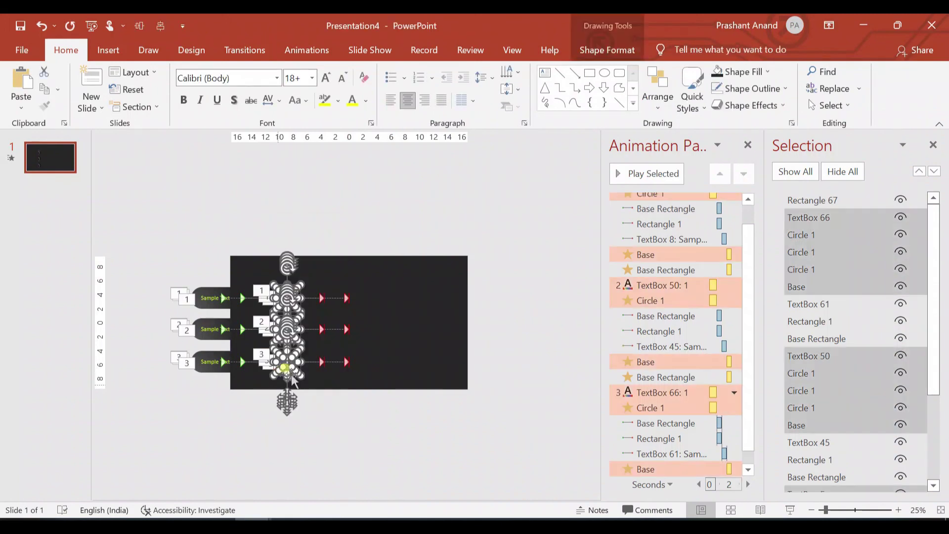
pyautogui.rightClick(288, 372)
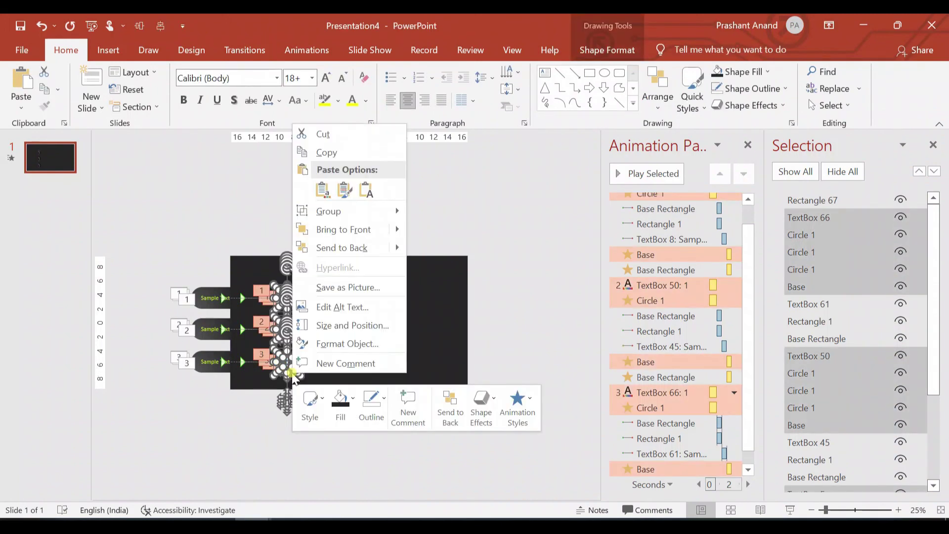
pyautogui.click(333, 230)
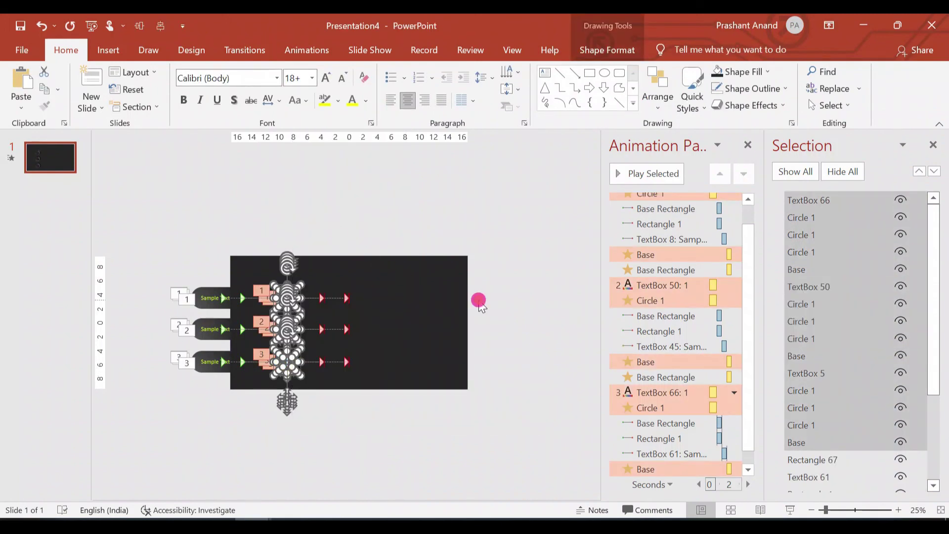
pyautogui.click(479, 300)
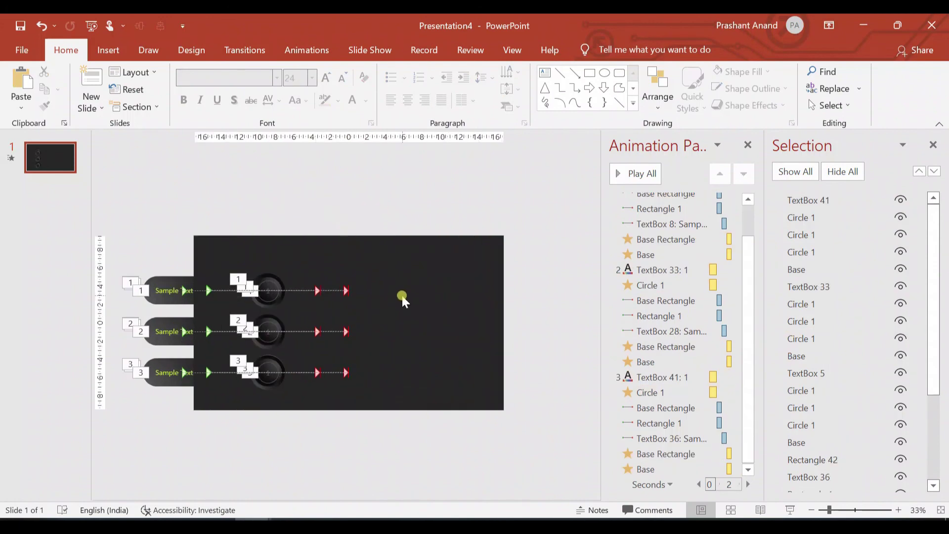
pyautogui.click(355, 311)
pyautogui.click(167, 327)
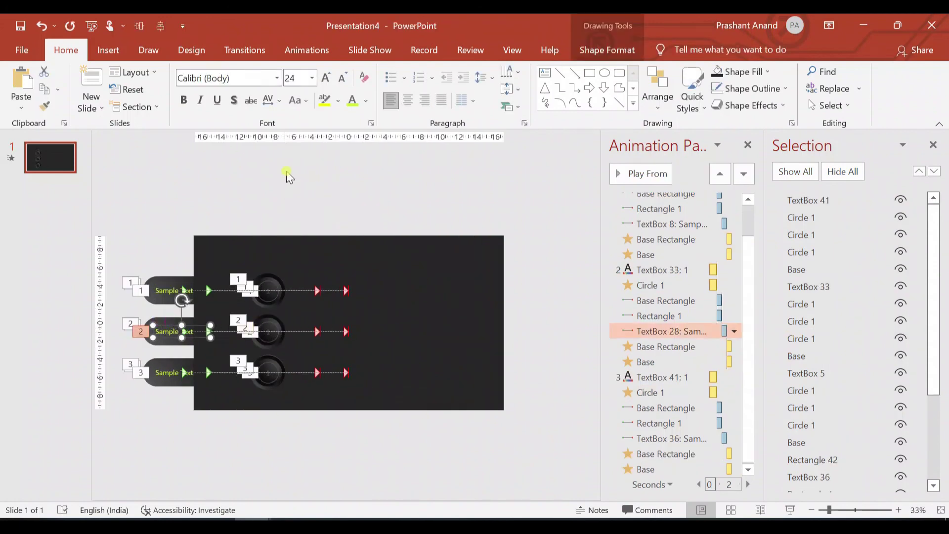
# Change the second and third Sample Text labels' font colour to purple
pyautogui.click(367, 103)
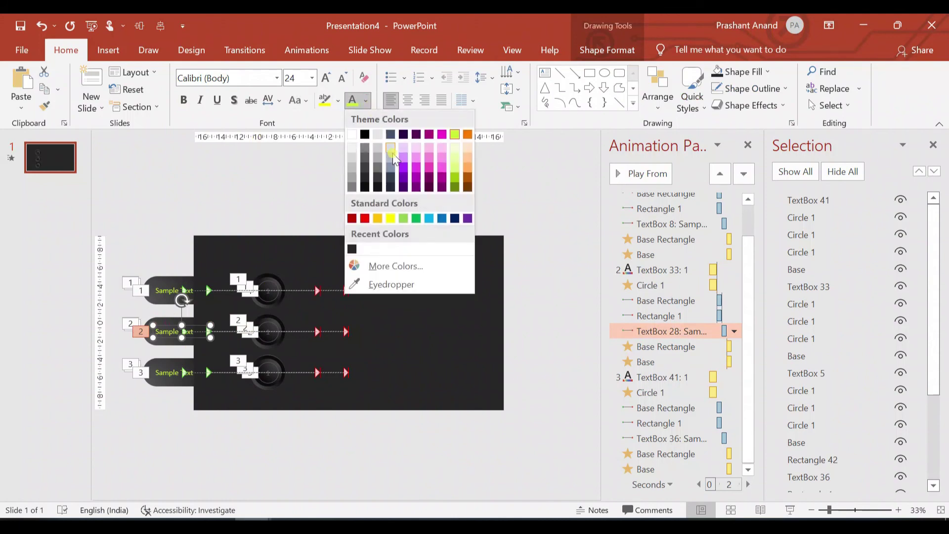
pyautogui.click(400, 168)
pyautogui.click(168, 372)
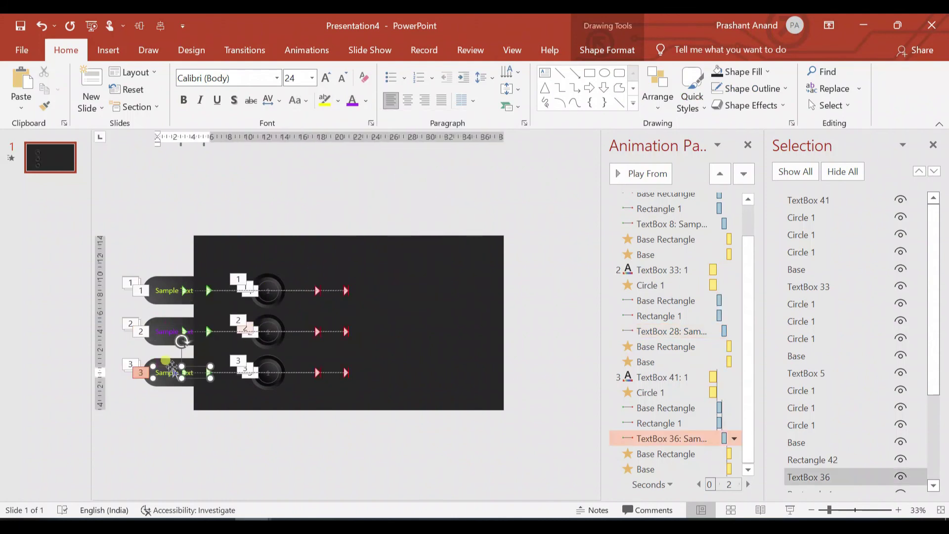
pyautogui.click(366, 102)
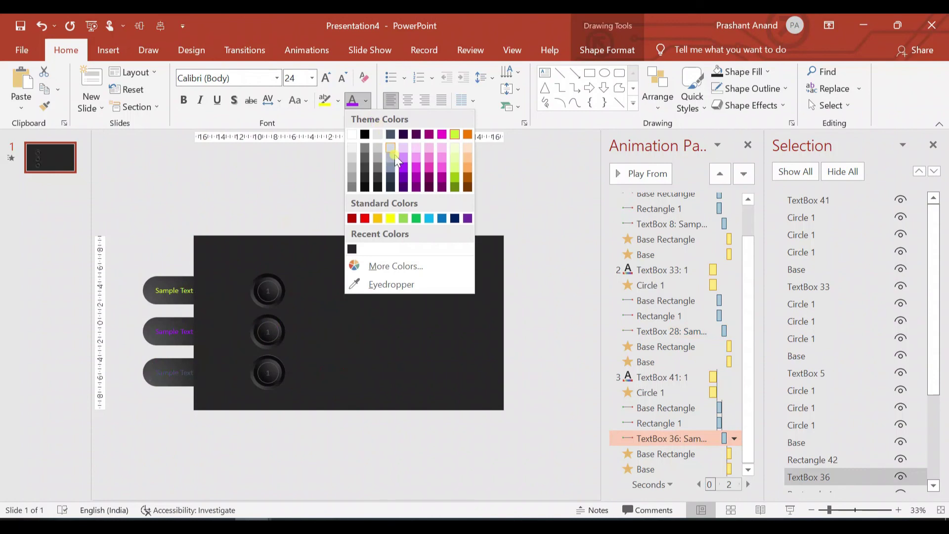
pyautogui.click(418, 168)
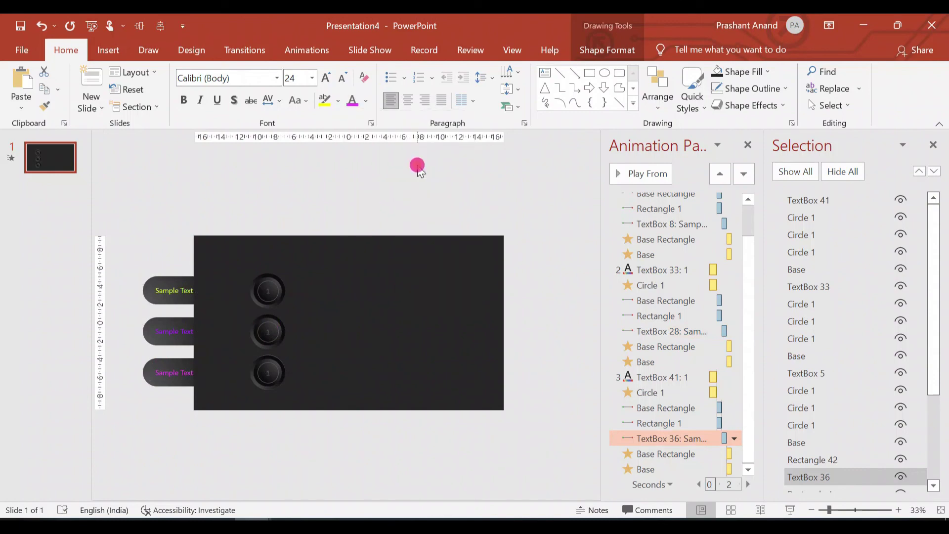
# Renumber the third circle's text to 3
pyautogui.click(269, 333)
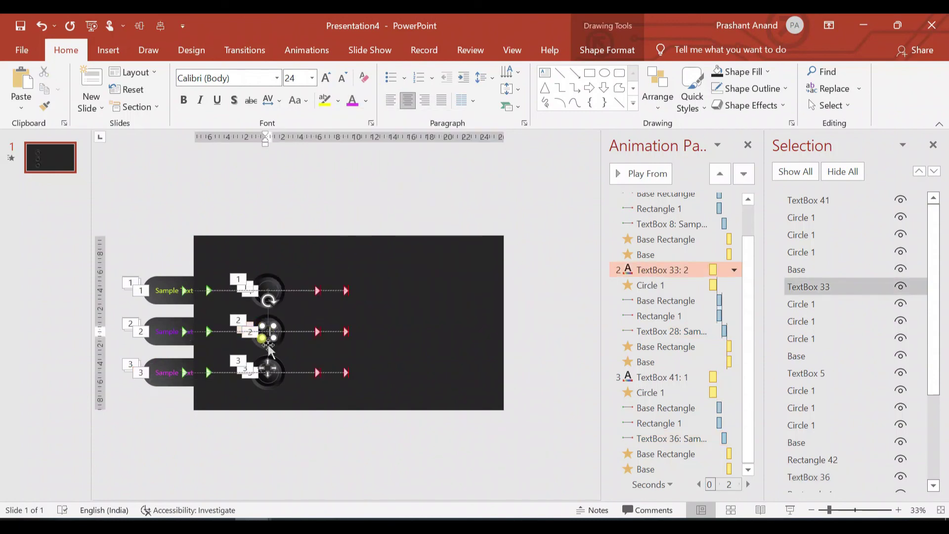
pyautogui.click(283, 419)
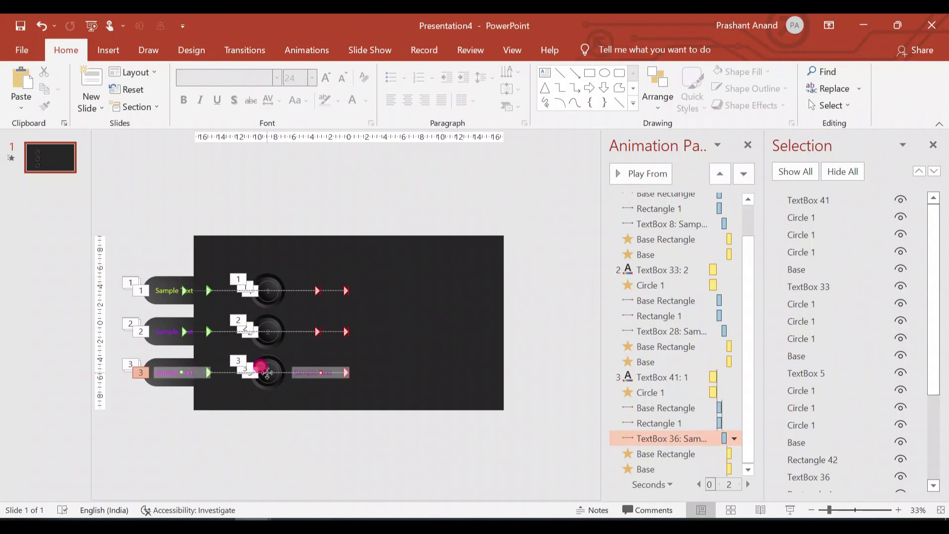
pyautogui.click(270, 374)
pyautogui.write('3')
pyautogui.click(302, 418)
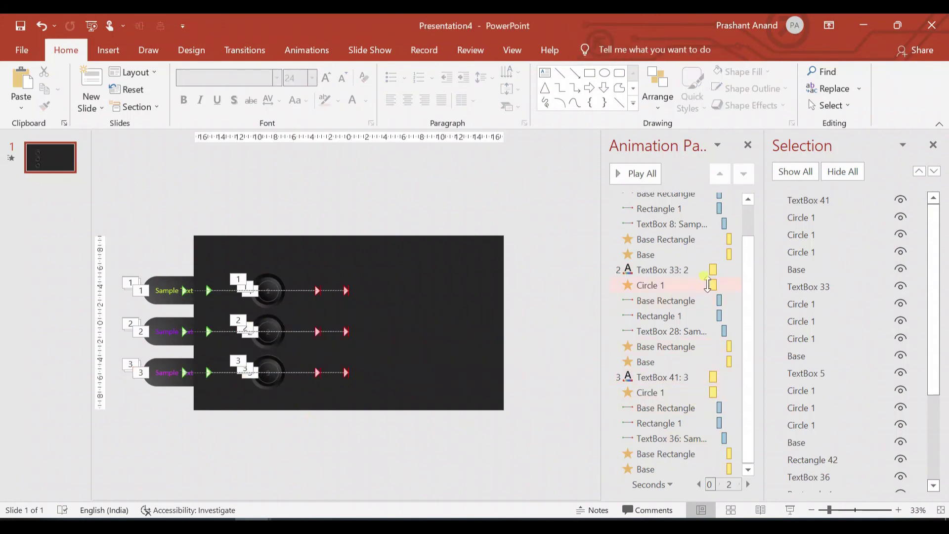
# Set the second and third number animations to Start After Previous, then start the slide show
pyautogui.click(721, 270)
pyautogui.click(734, 270)
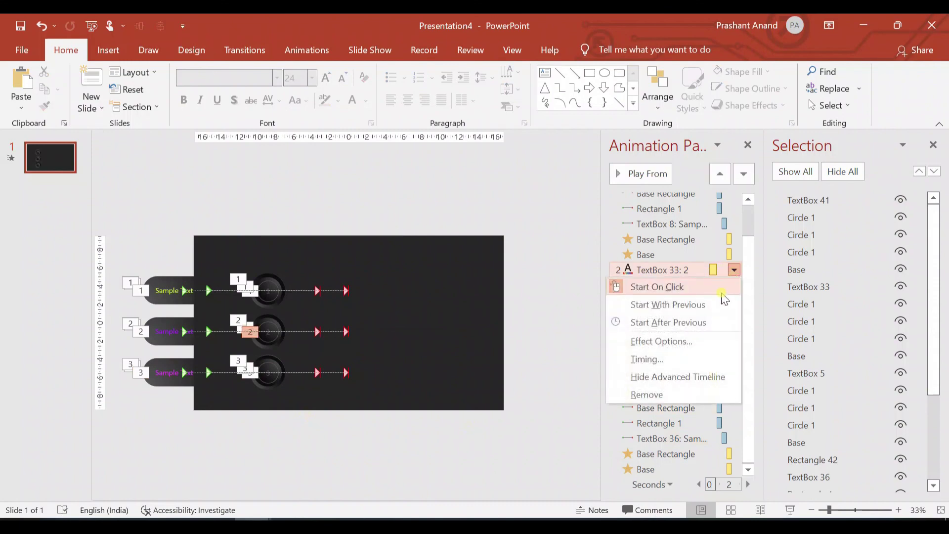
pyautogui.click(714, 323)
pyautogui.click(715, 378)
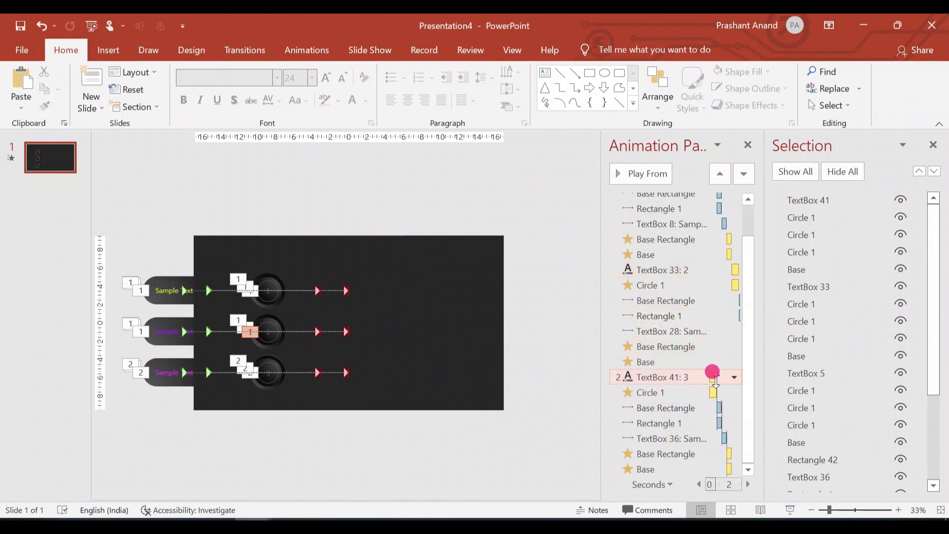
pyautogui.click(735, 377)
pyautogui.click(710, 428)
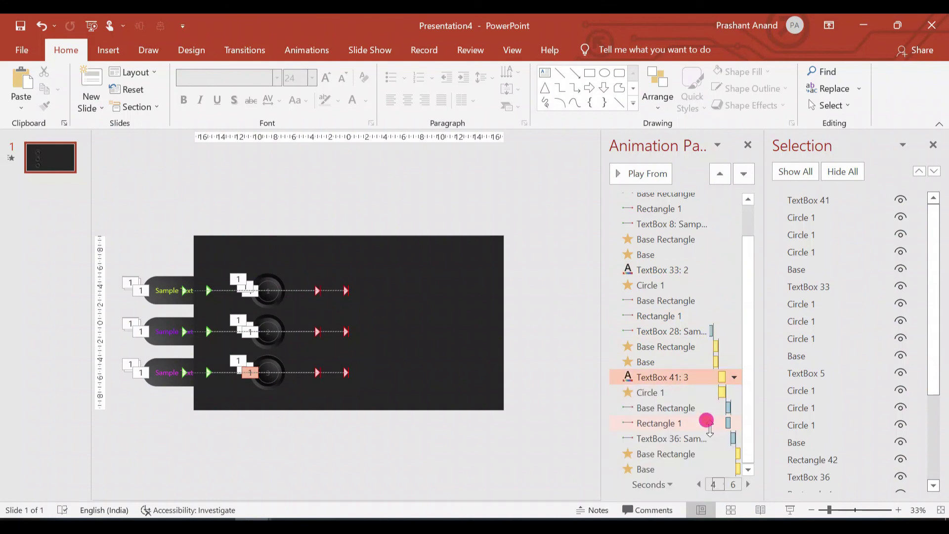
pyautogui.click(552, 296)
pyautogui.click(789, 509)
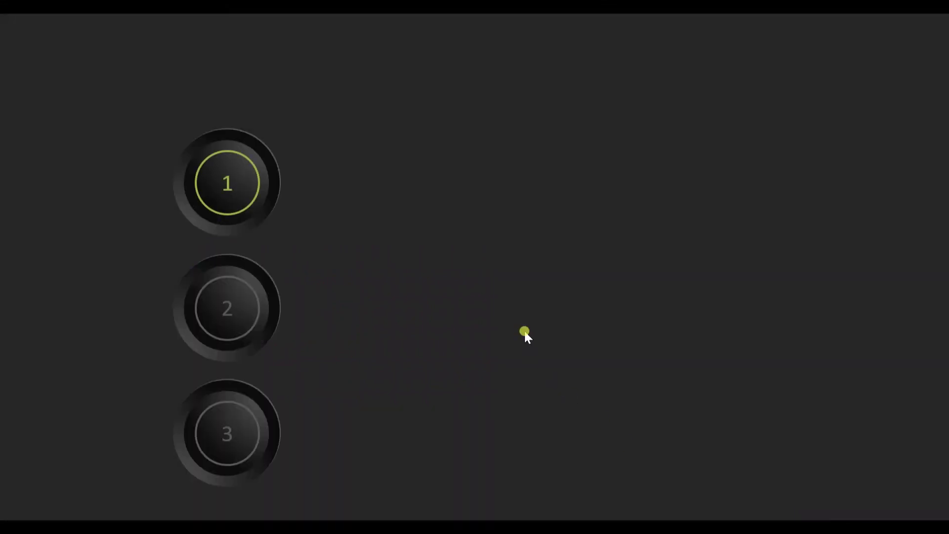